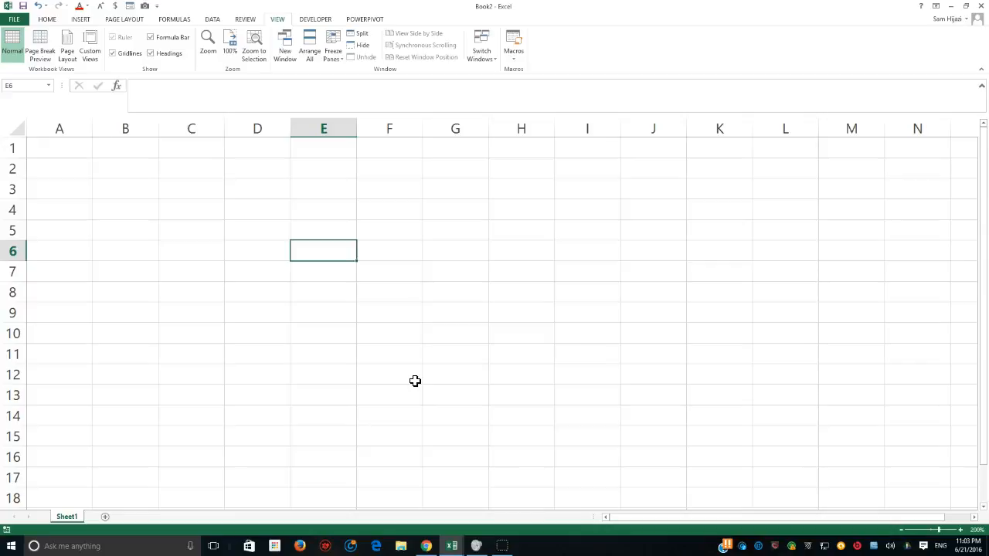
Step: Enter the label Loan in D2 with the amount 300000 beside it in E2
left_click(256, 170)
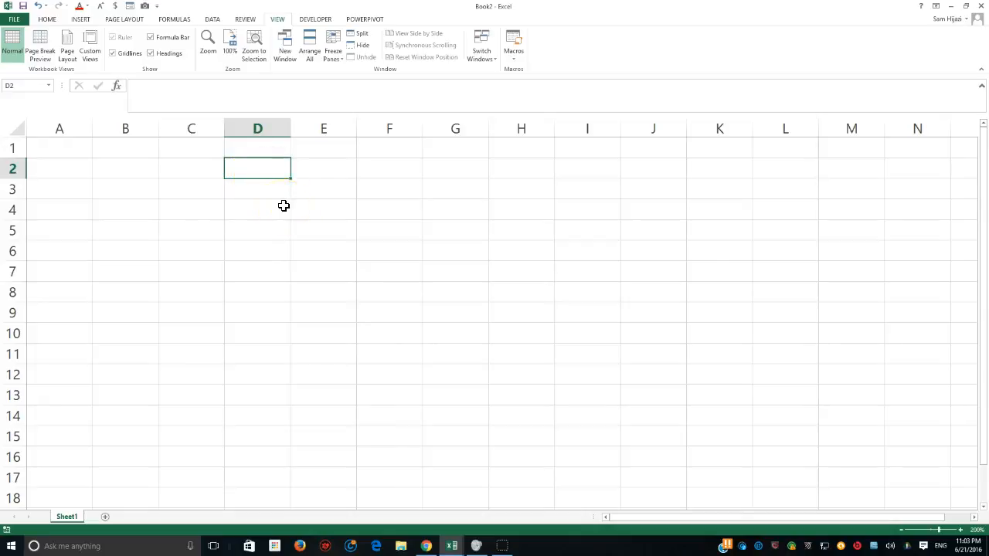
type("Loan")
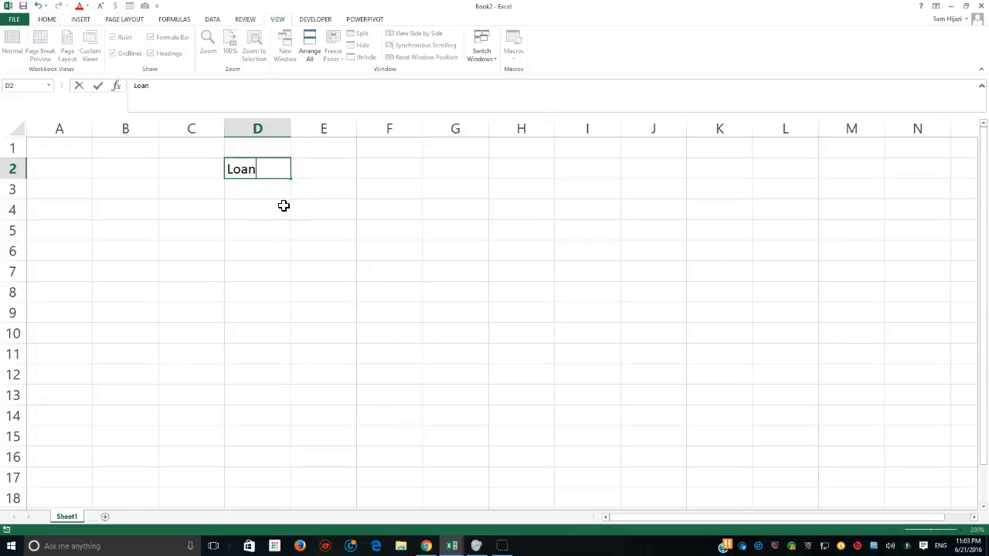
key("Tab")
type("3000")
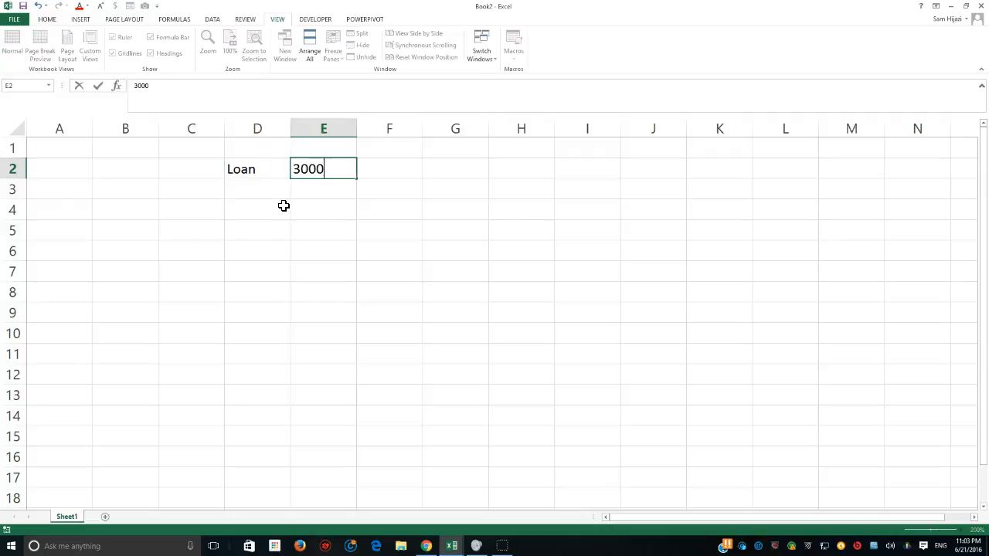
type("00")
key("Return")
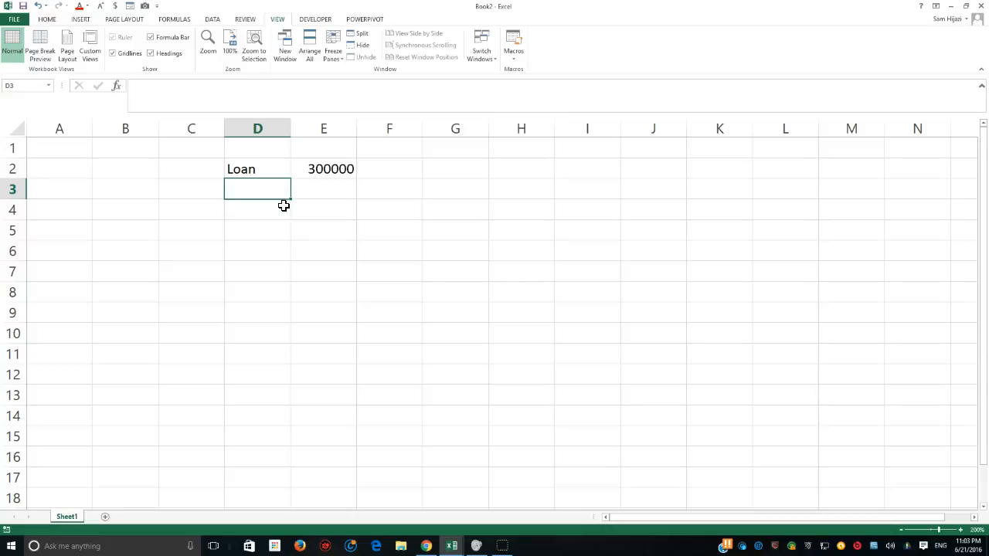
Step: Enter Rate in D3 with 4.5% in E3, and Year in D4 with 30 in E4
type("Rate")
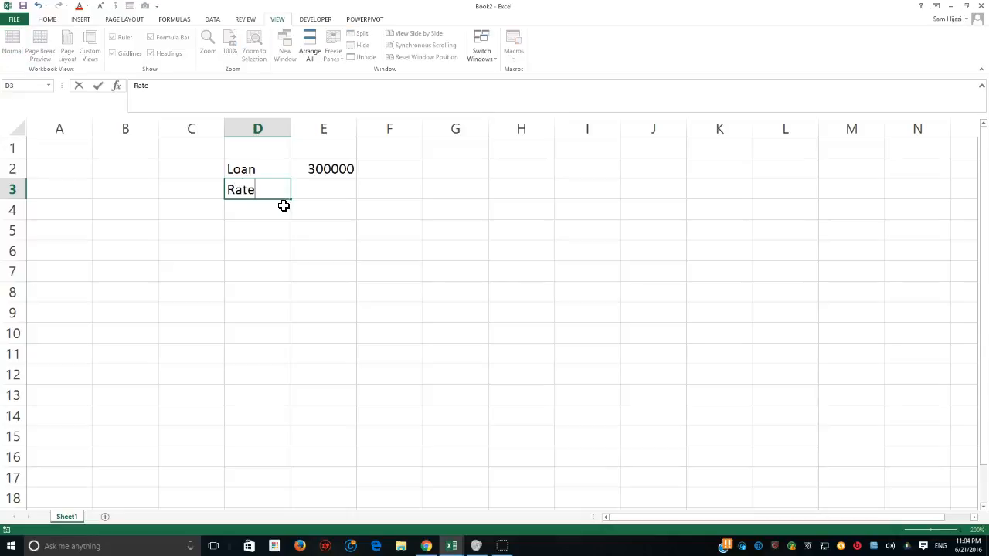
key("Tab")
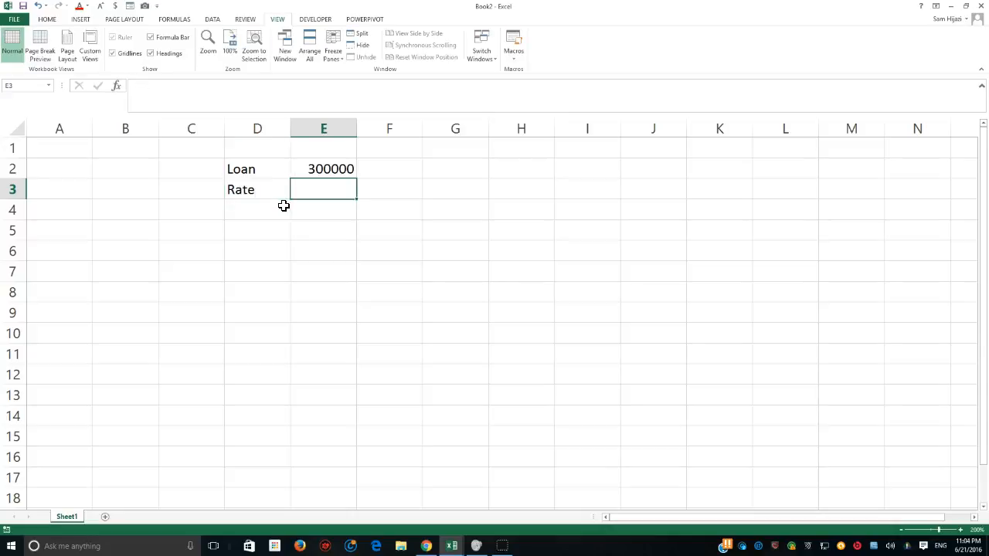
type("4.5%")
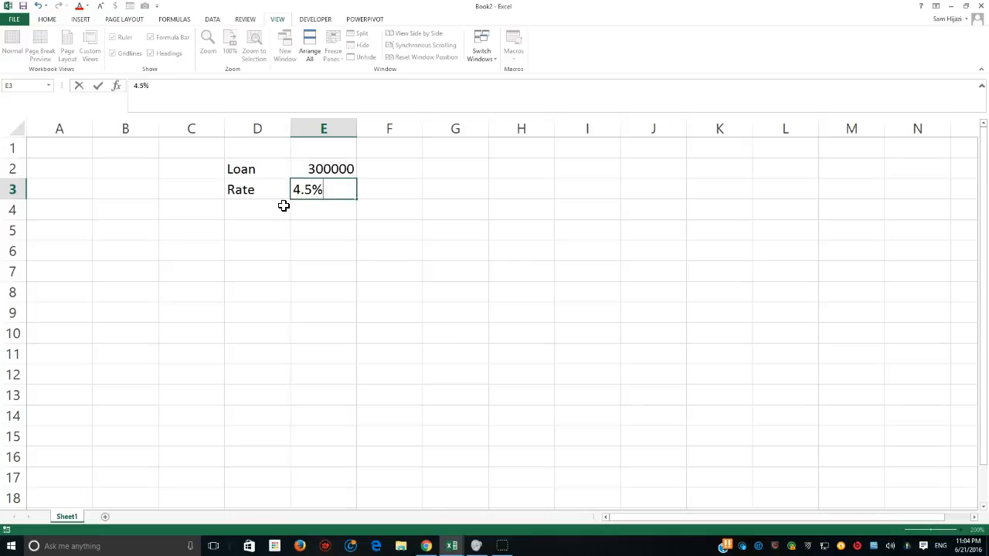
key("Return")
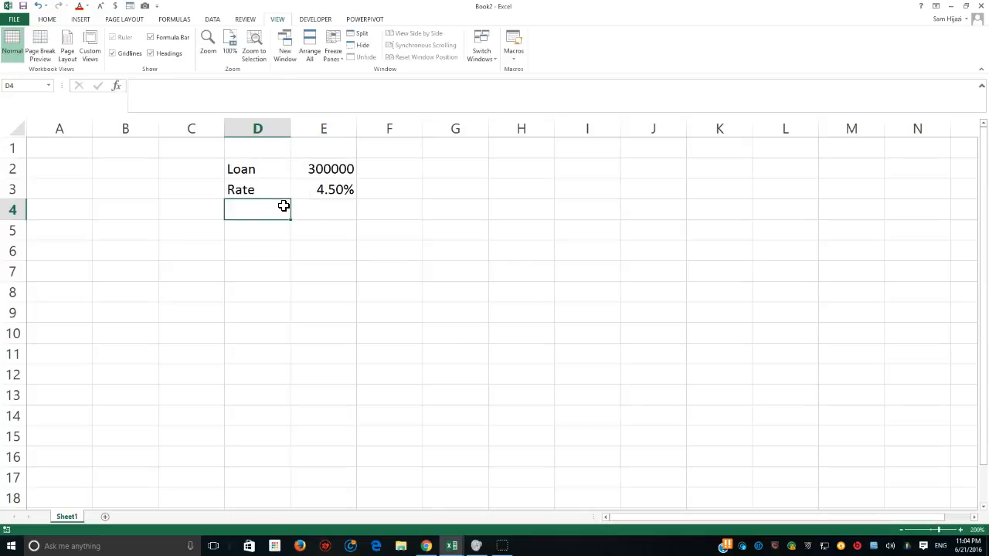
type("Year")
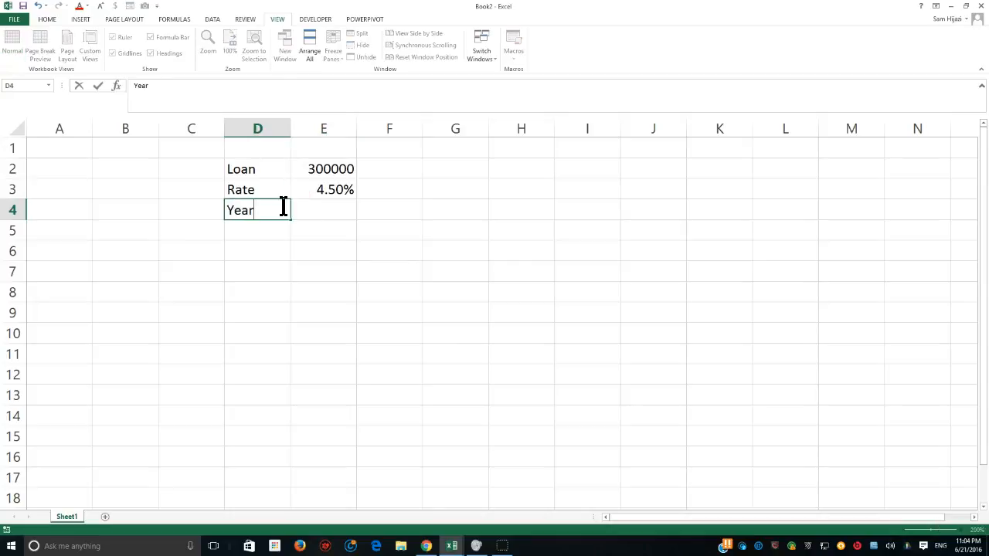
key("Tab")
type("30")
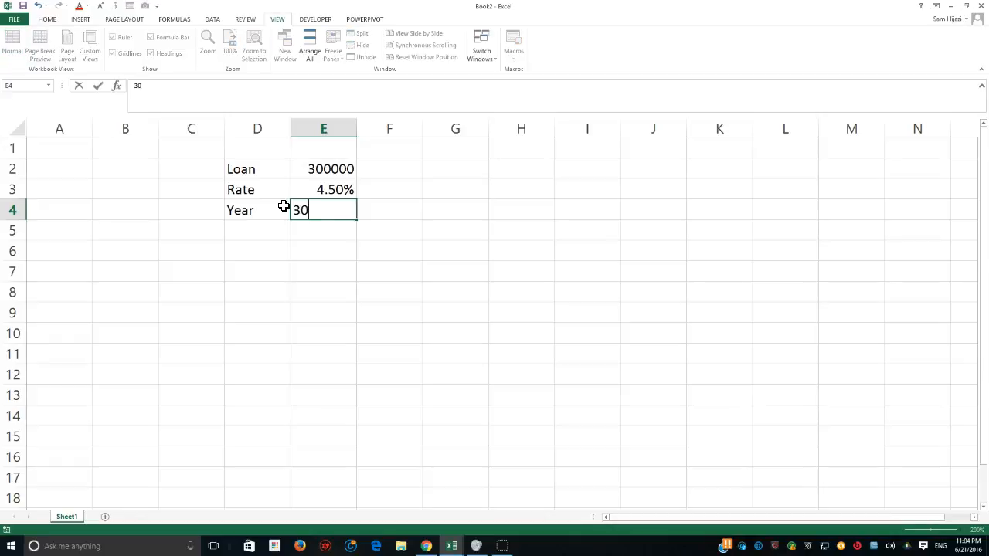
key("Return")
Step: Enter the label PMT in D6, leaving one blank row below the loan inputs
key("Down")
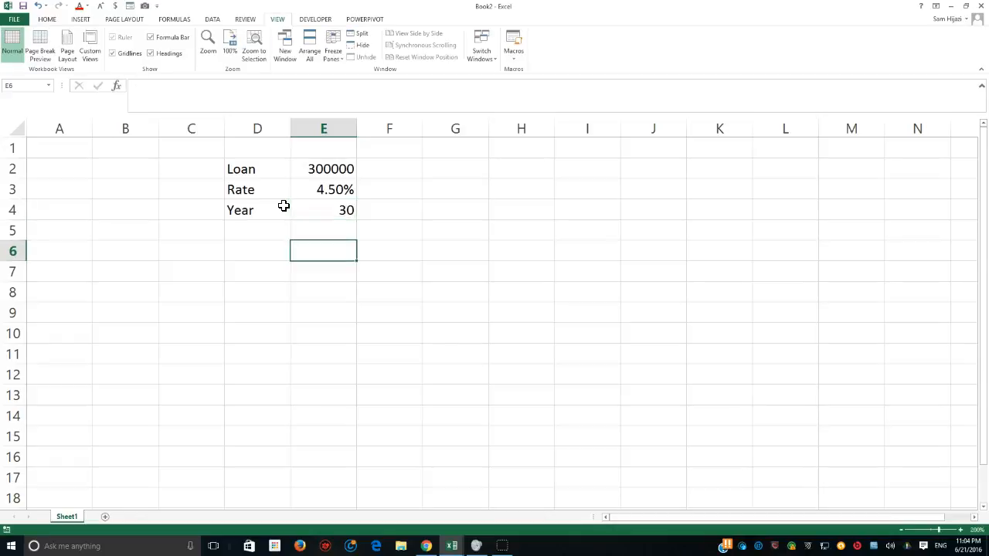
key("Left")
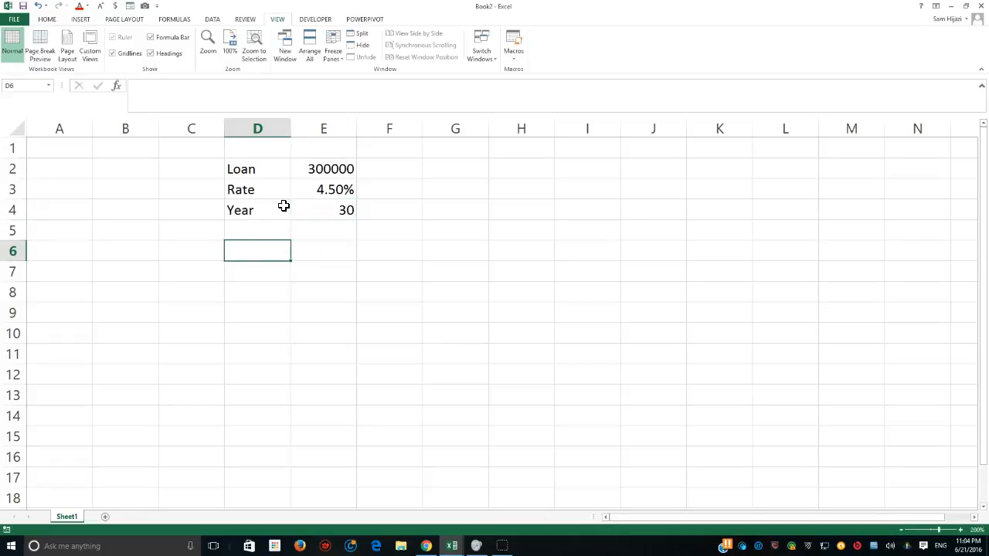
type("PM")
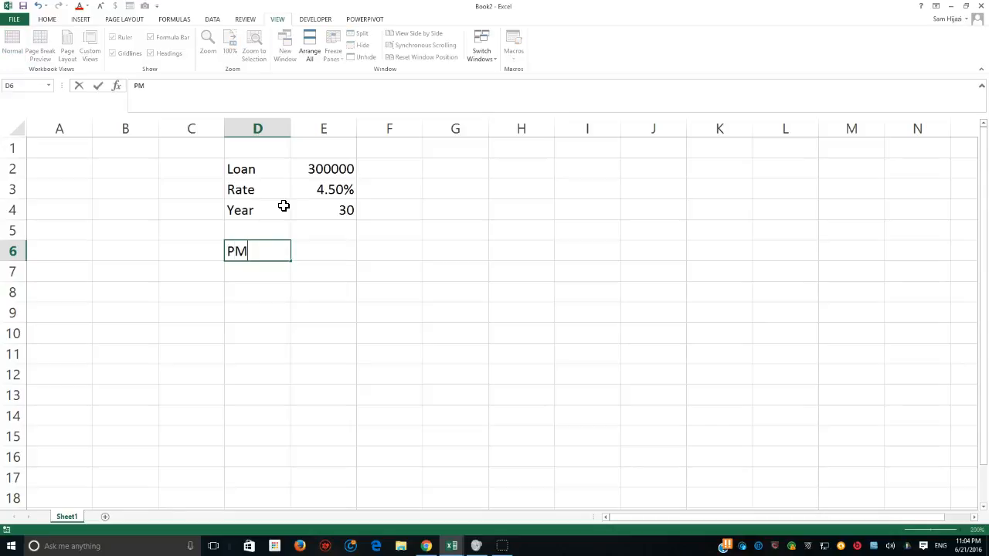
type("T")
key("Tab")
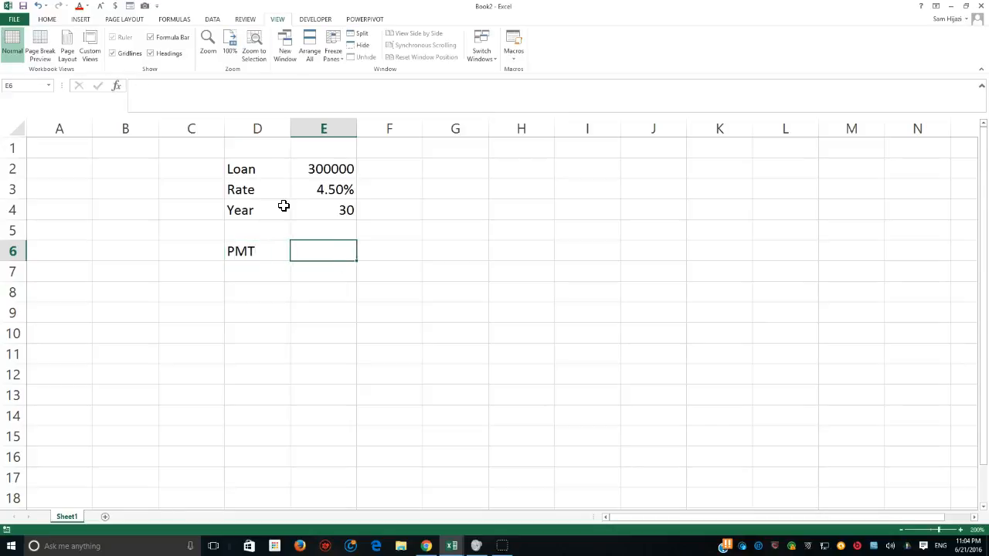
Step: Start a PMT formula in E6 with the monthly rate E3/12 as its first argument
type("=")
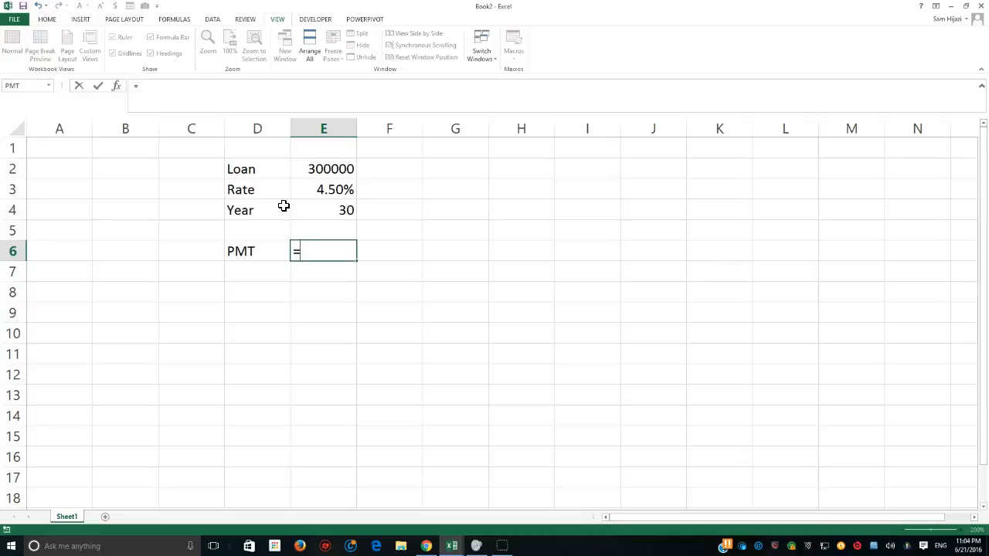
type("PMT(")
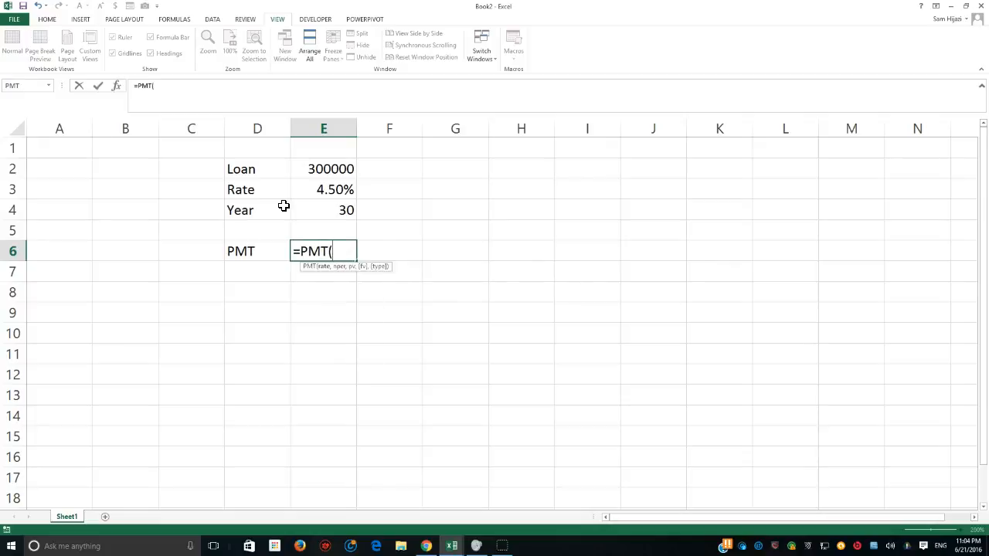
key("BackSpace")
key("BackSpace")
key("BackSpace")
key("BackSpace")
type("pmt")
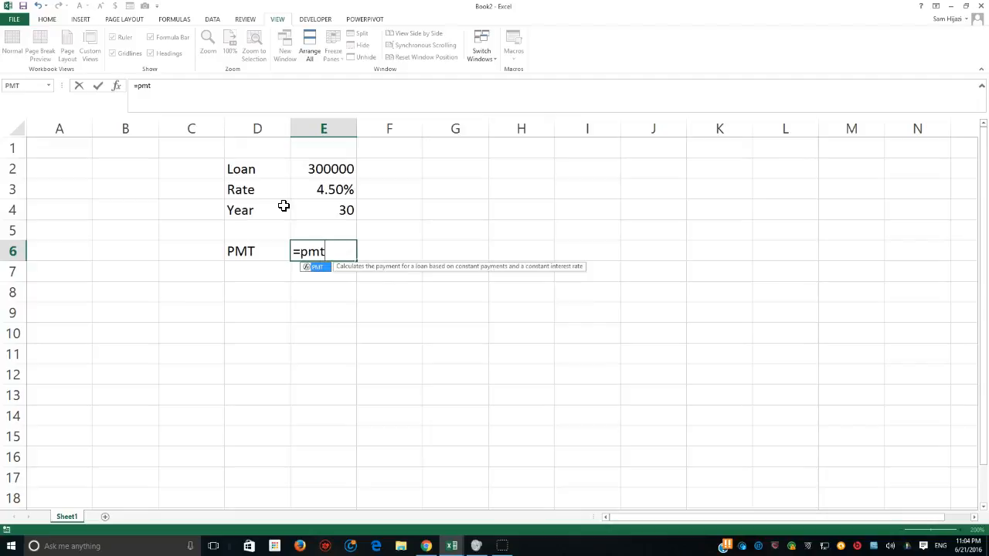
key("Tab")
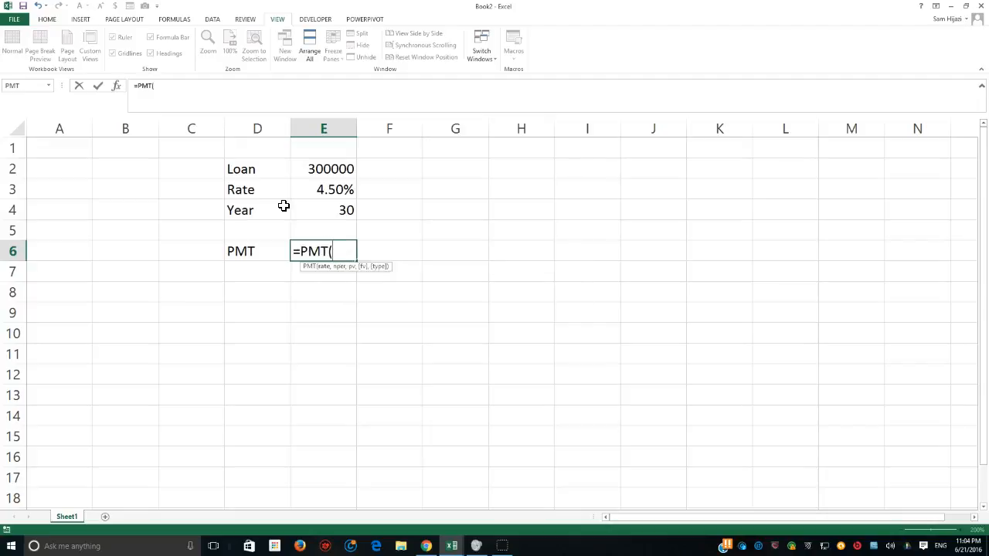
left_click_drag(338, 270, 425, 180)
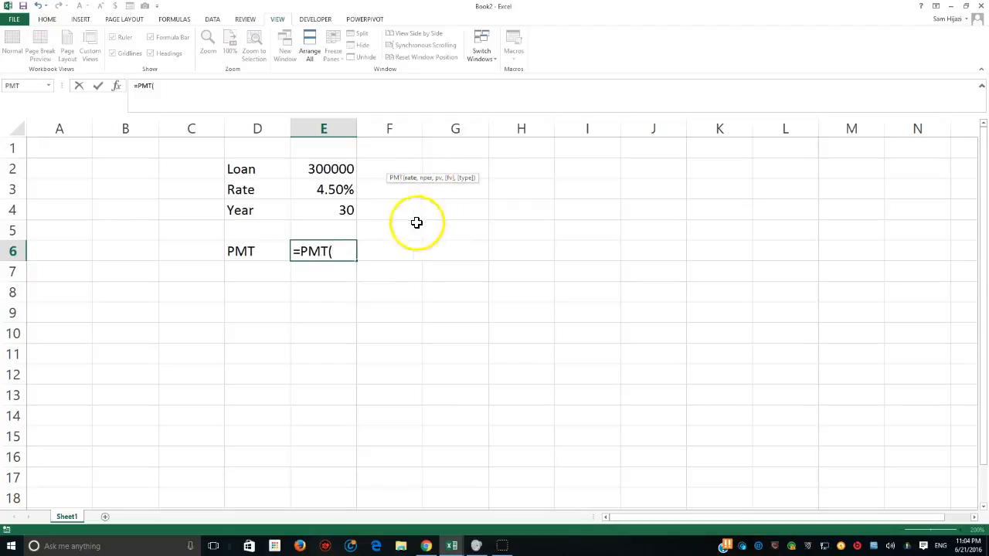
left_click(333, 190)
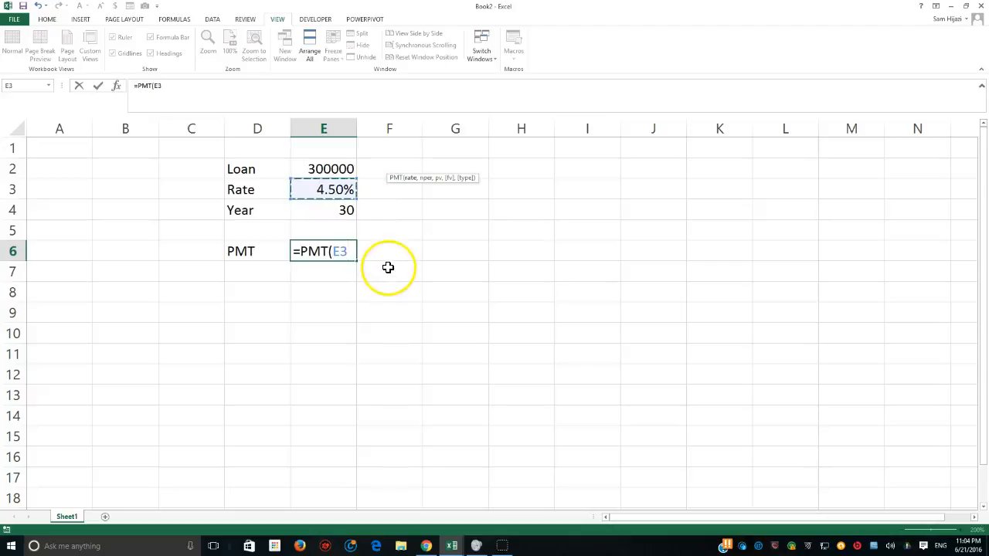
type("/1")
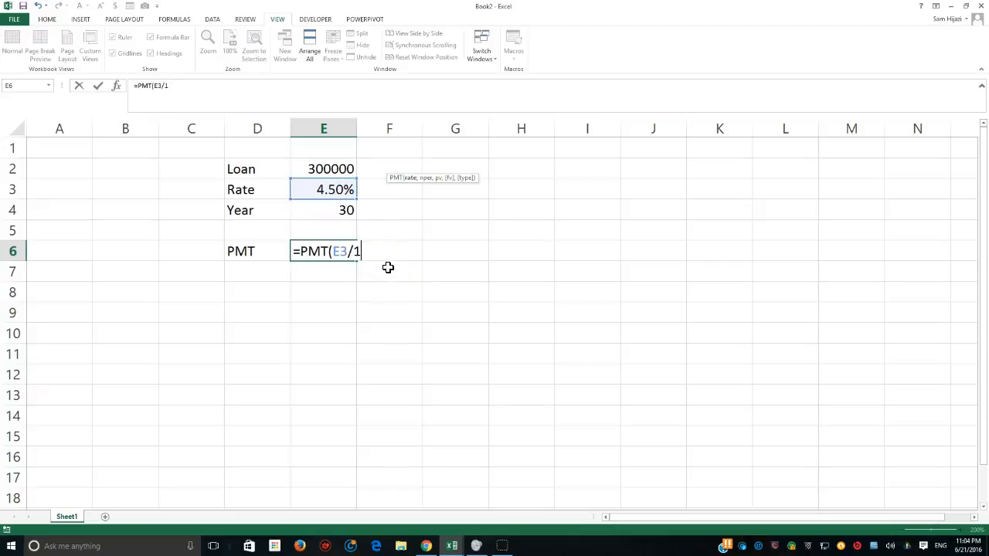
type("2,")
Step: Complete the PMT formula in E6 with E4*12 as the number of periods and E2 as the present value
left_click(334, 216)
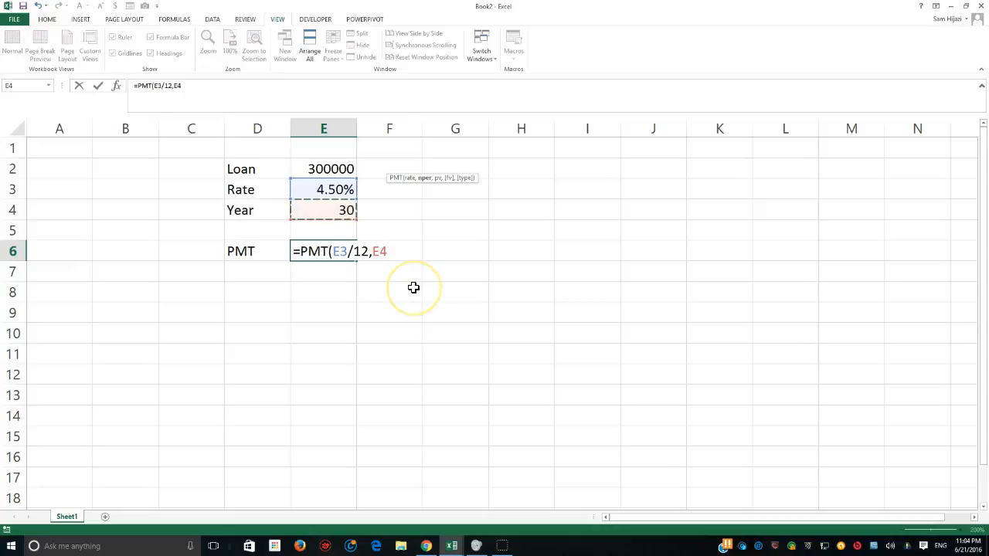
type("*12,")
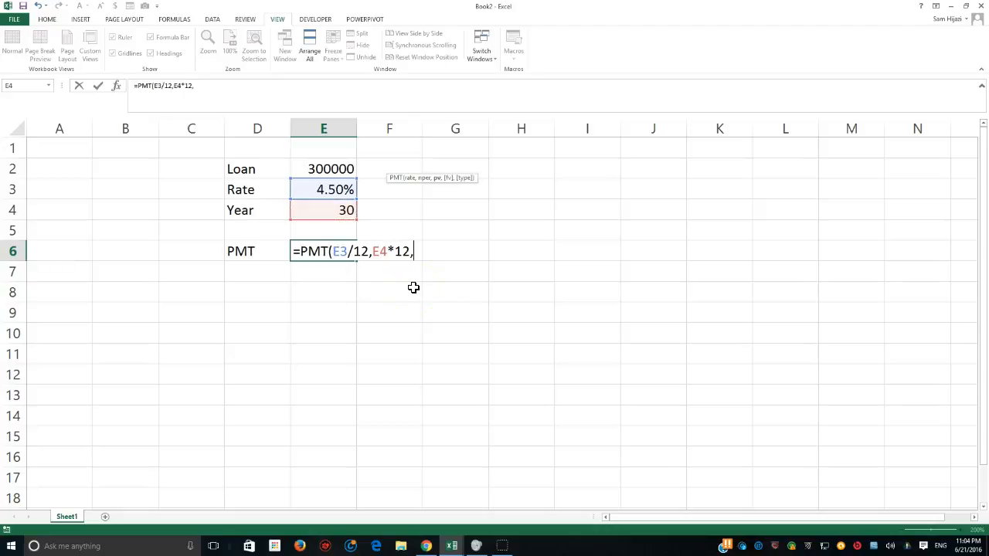
left_click(321, 168)
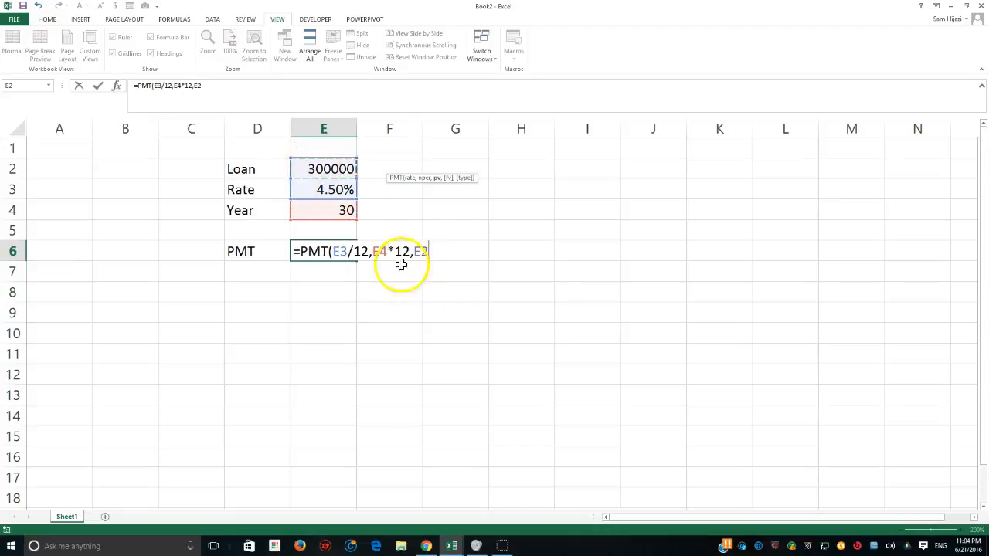
type(")")
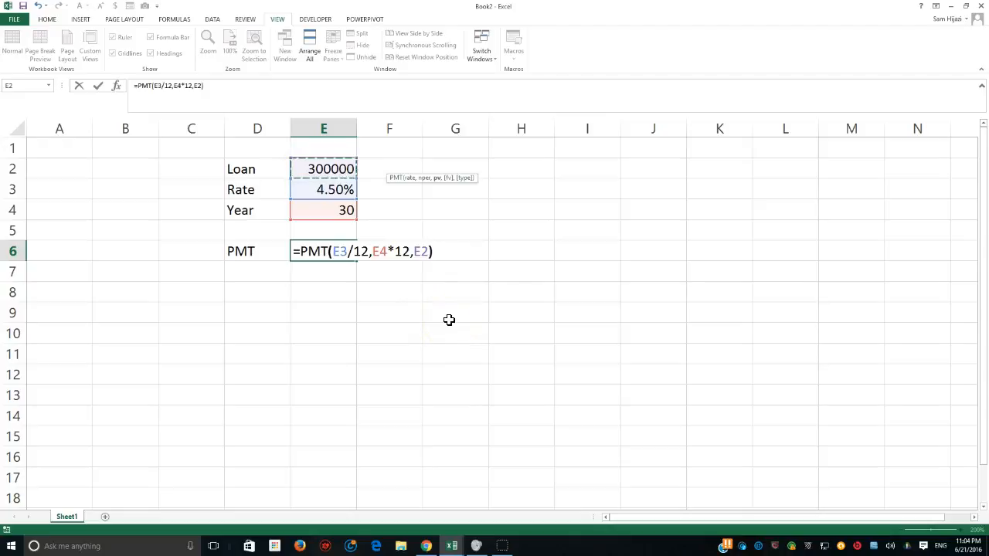
key("Return")
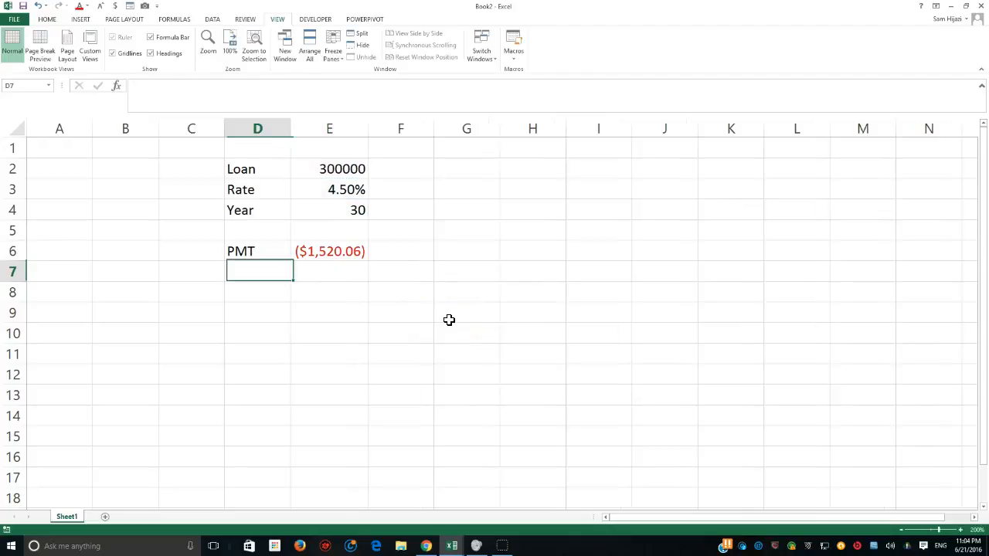
Step: Apply the dollar Accounting number format to the loan amount in E2
left_click(354, 174)
left_click(53, 18)
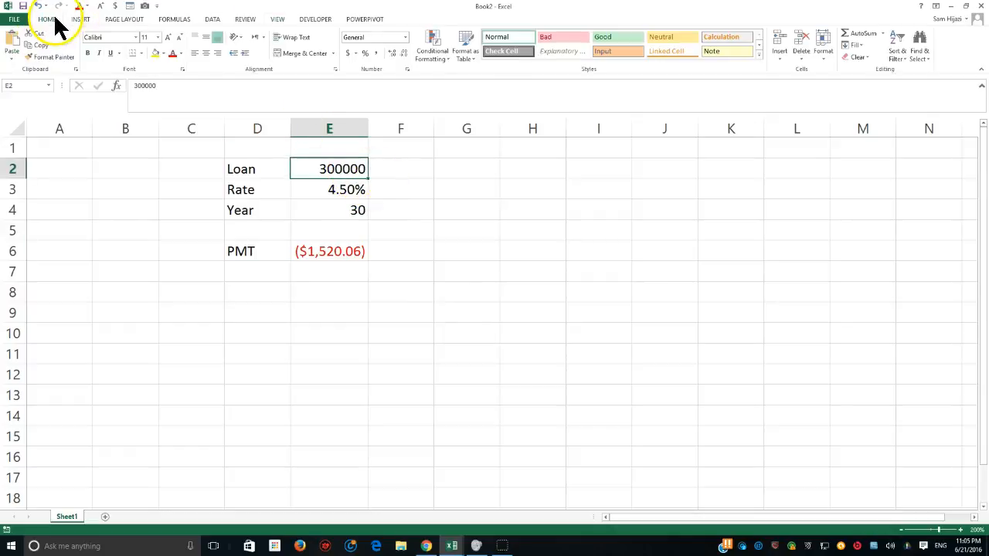
left_click(347, 52)
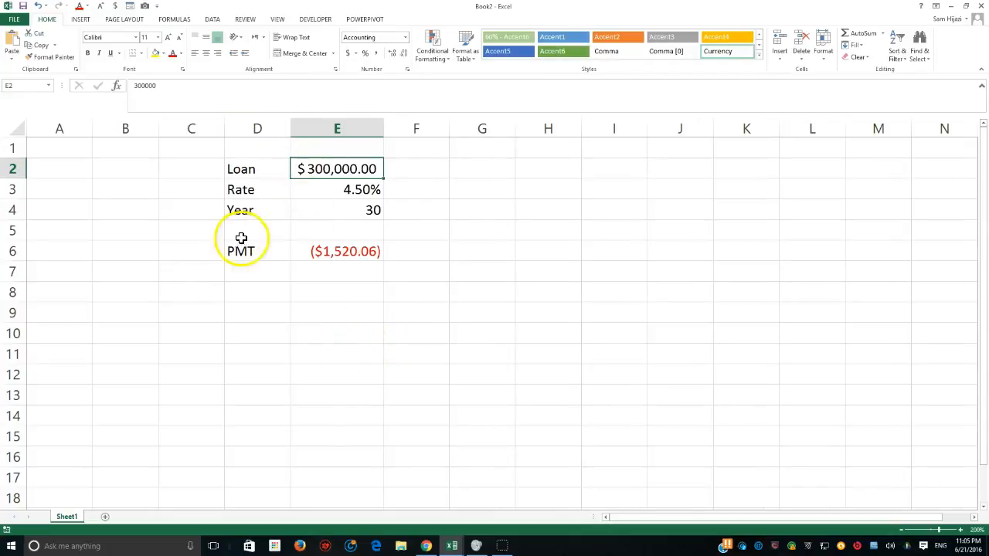
Step: Enter the heading Month in A8 and 1 as the first month number in A9
left_click(63, 293)
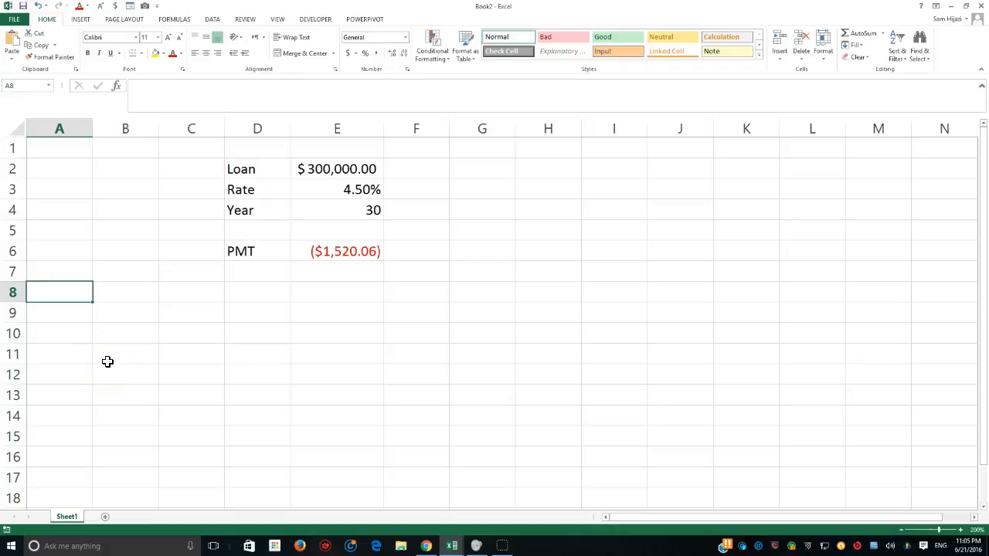
left_click(342, 254)
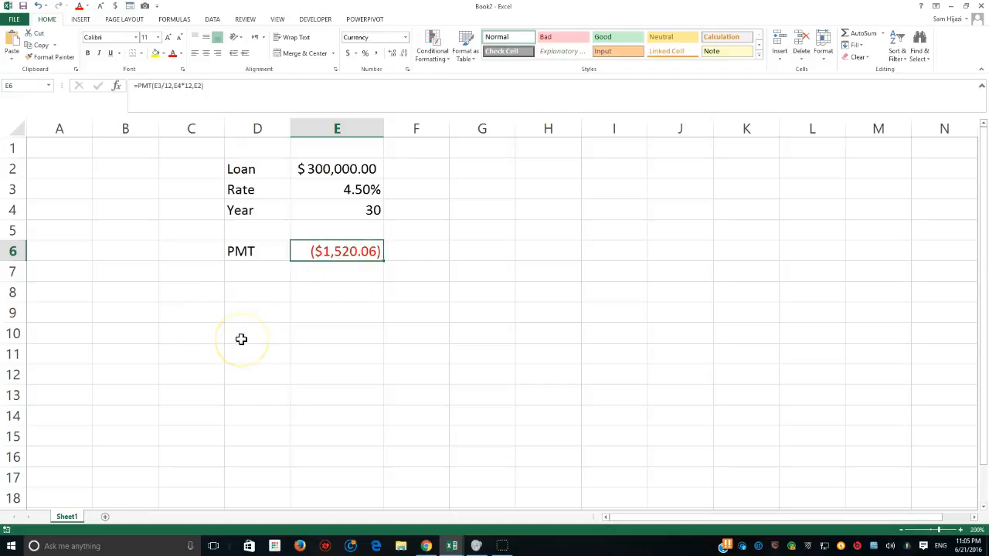
left_click(84, 295)
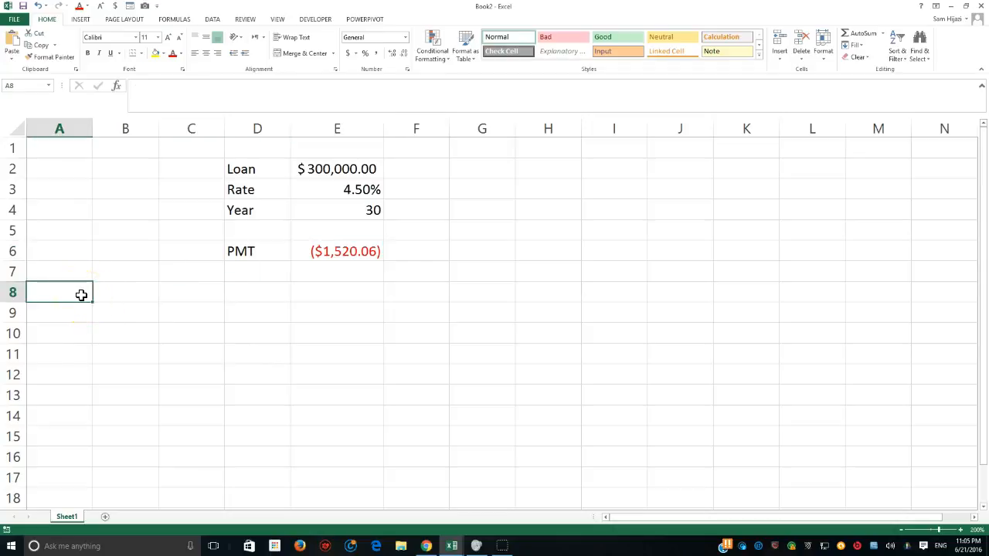
type("MOnt")
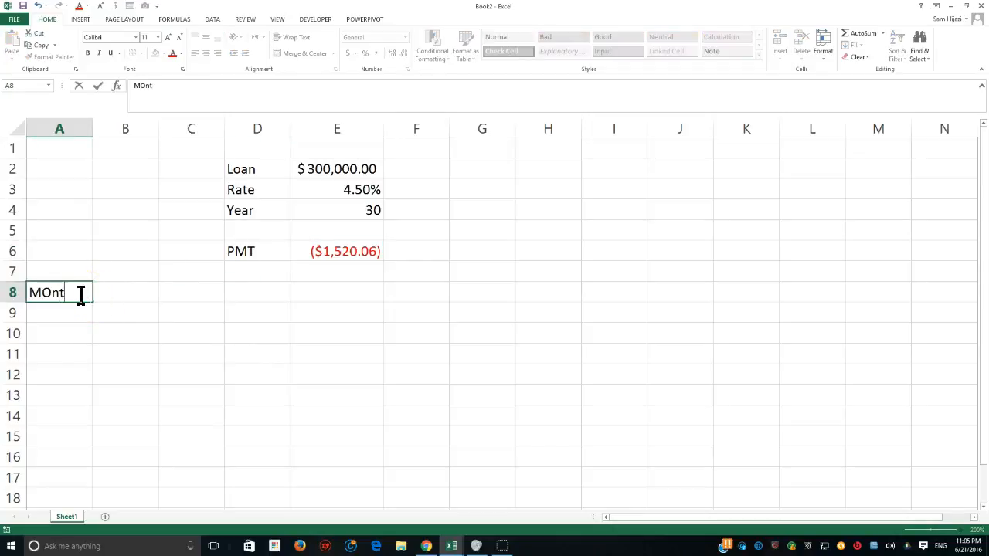
key("BackSpace")
key("BackSpace")
type("o")
key("BackSpace")
key("BackSpace")
type("onth")
key("Return")
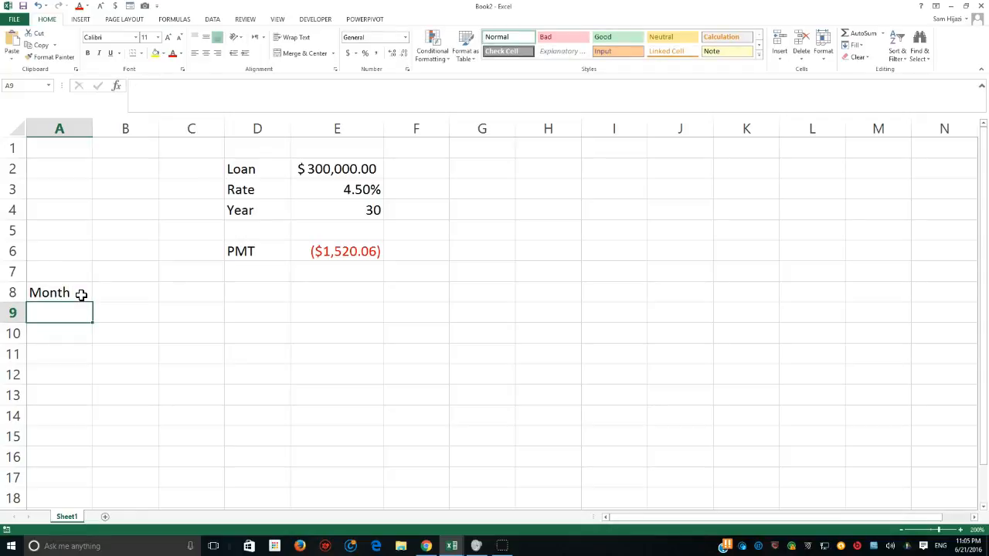
type("1")
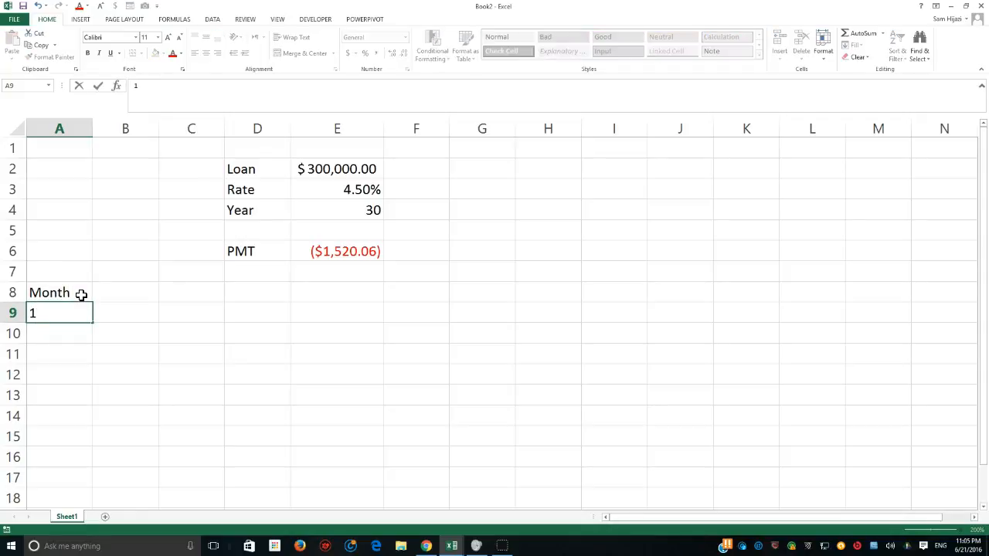
left_click(48, 334)
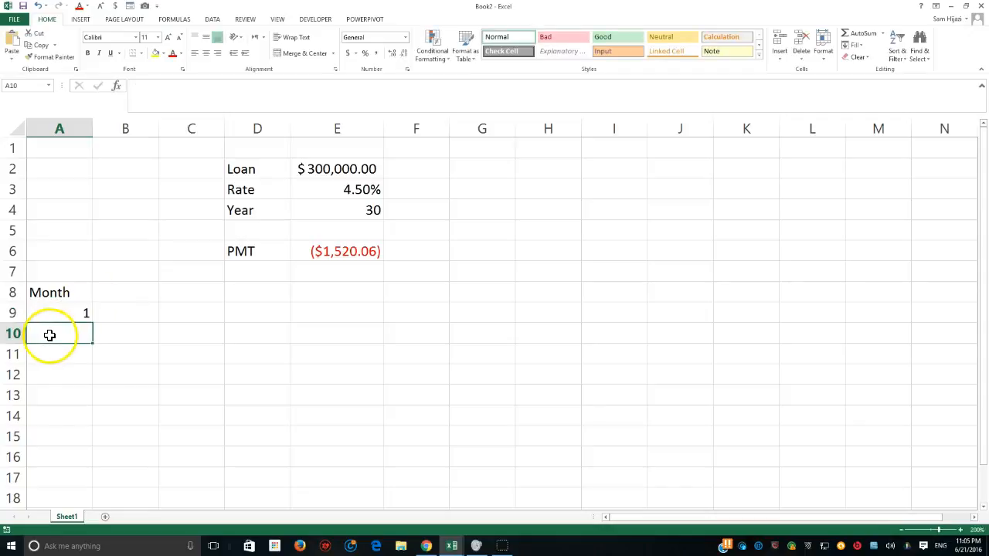
Step: Enter 2 in A10 and extend the month numbers down through A12 with AutoFill
left_click(76, 313)
left_click(68, 334)
type("2")
key("Return")
left_click_drag(73, 313, 84, 390)
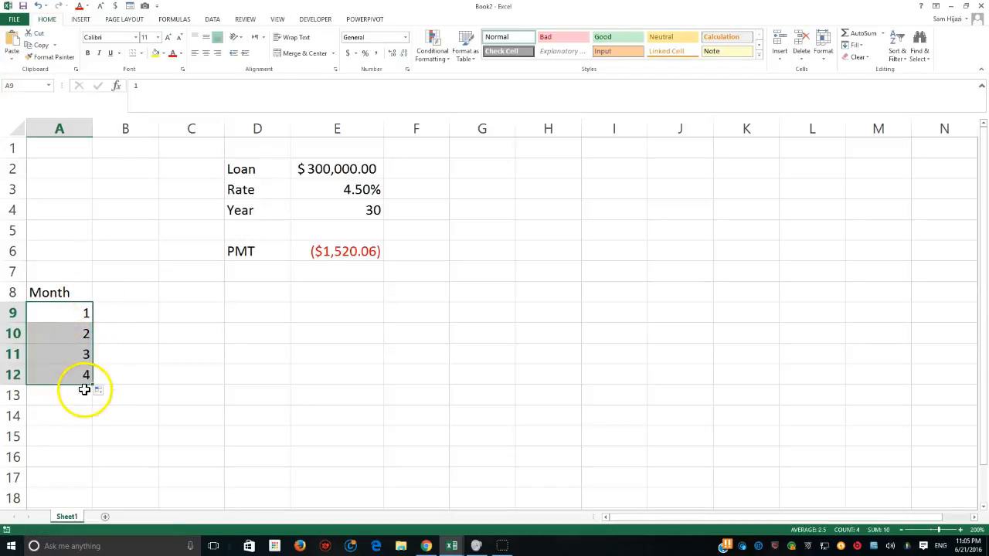
left_click(71, 313)
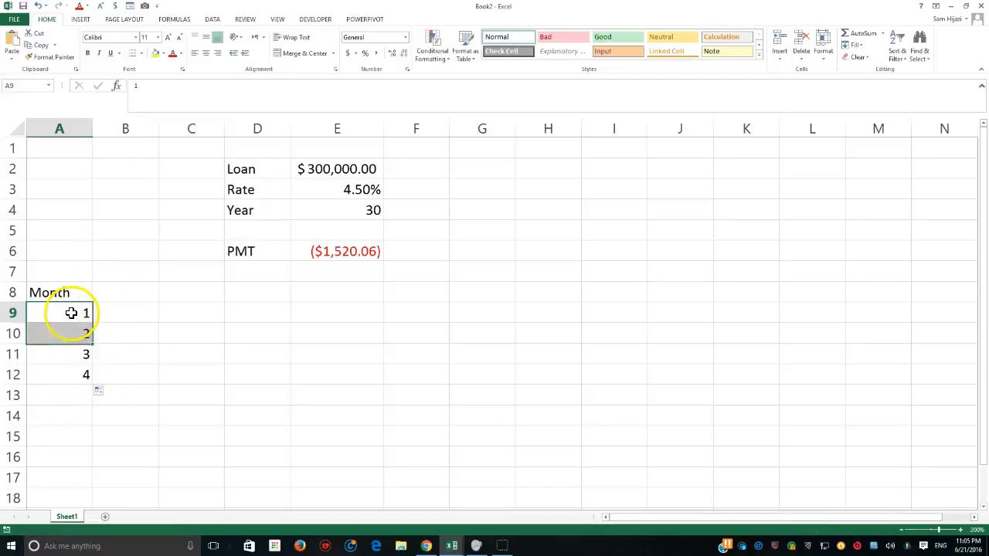
Step: Fill the months down from A9 as a linear series in columns with a stop value of 360, and check its end
left_click(86, 312)
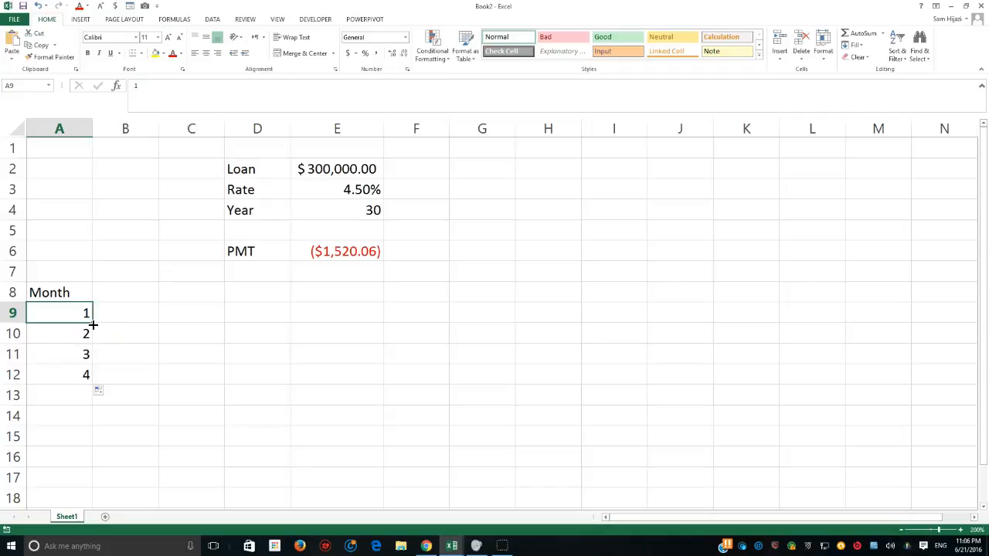
mouse_move(93, 325)
left_mouse_down()
mouse_move(90, 349)
mouse_move(90, 332)
left_mouse_up()
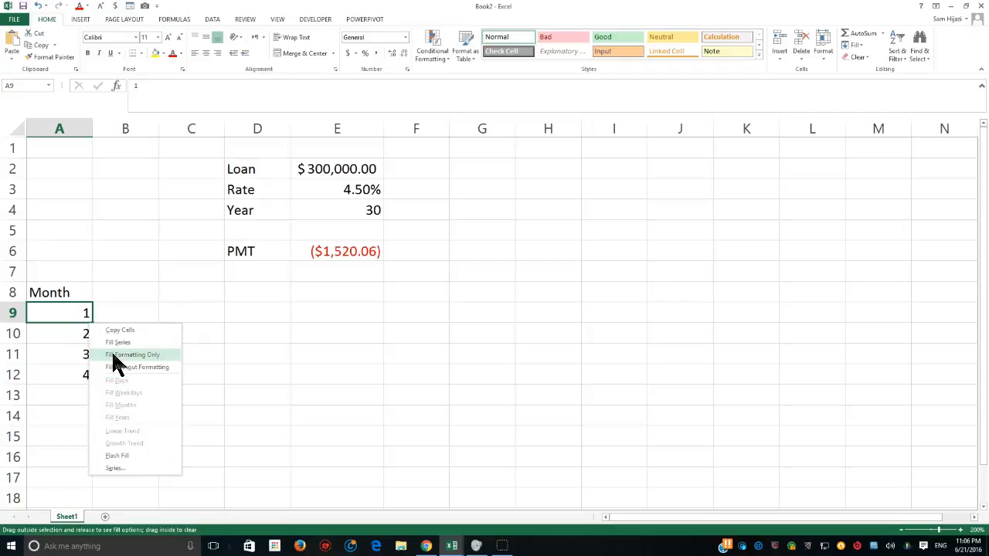
left_click(116, 467)
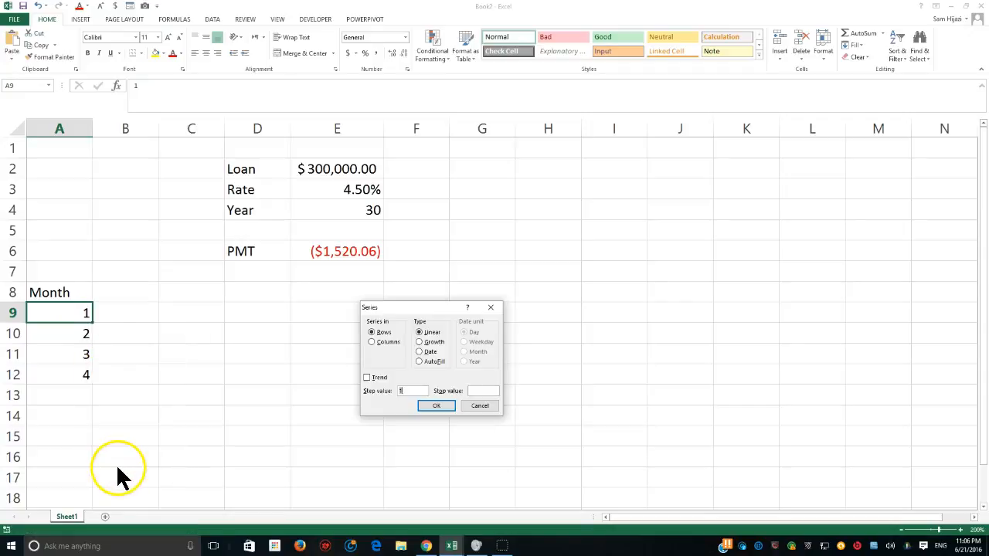
left_click_drag(395, 307, 208, 277)
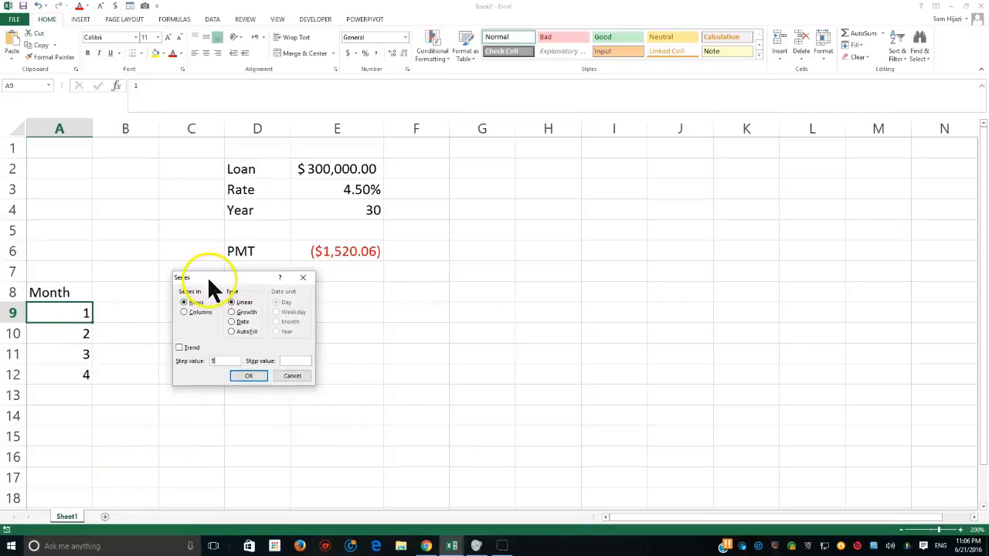
left_click(193, 311)
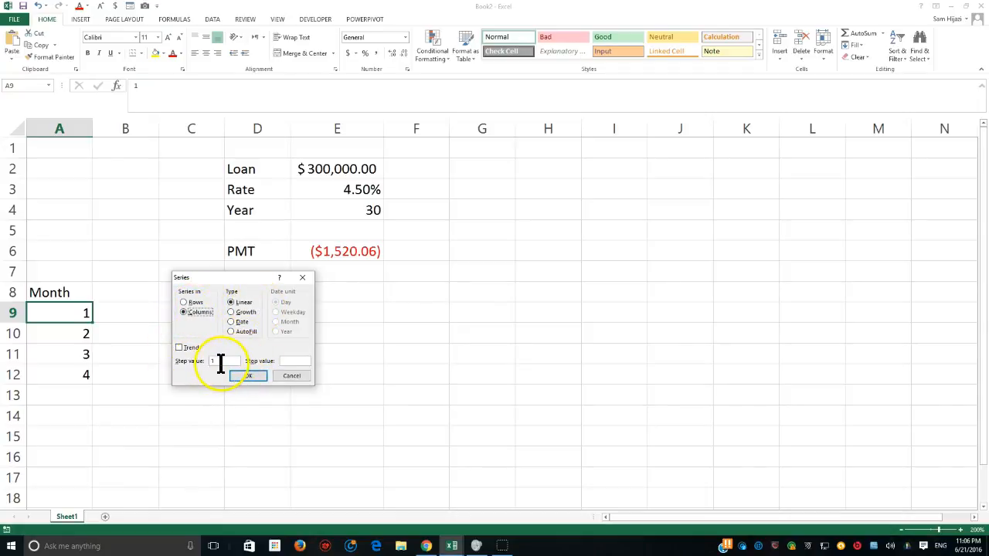
left_click(291, 360)
type("3")
type("0")
left_click(248, 375)
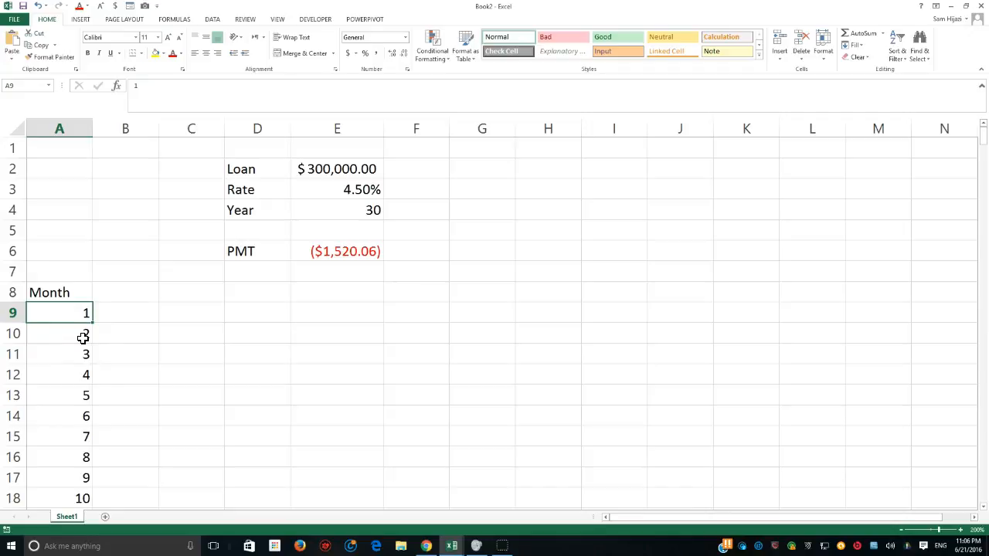
key("ctrl+Down")
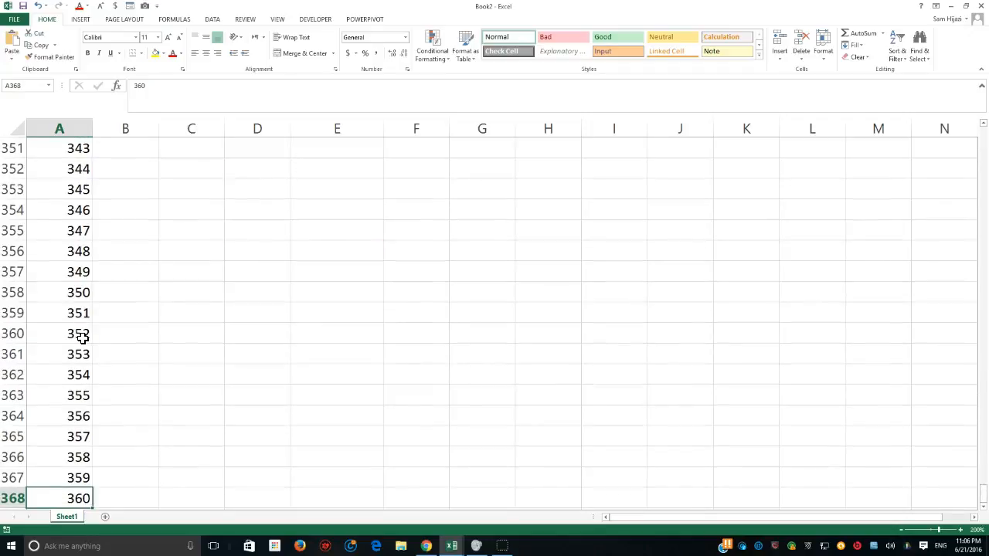
key("ctrl+Up")
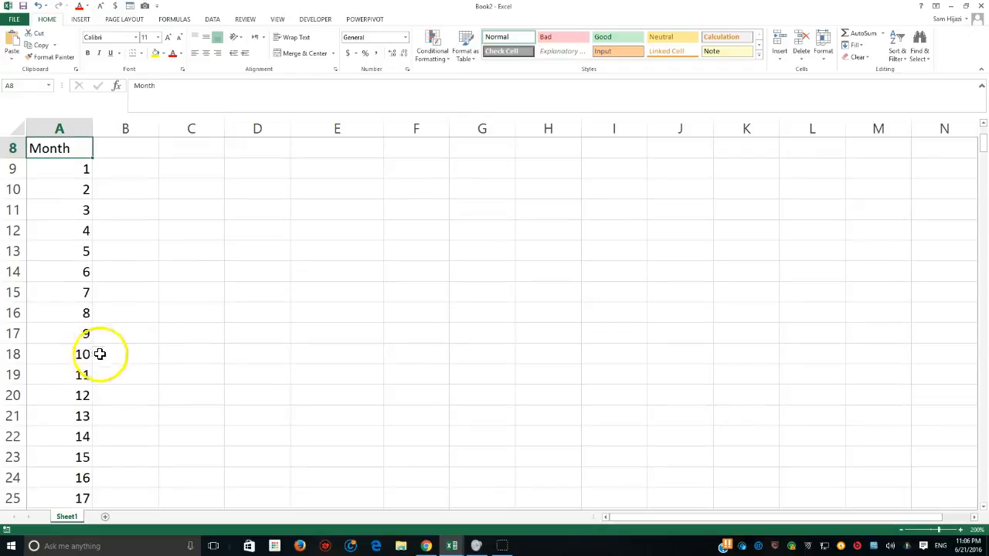
Step: Center the Month heading and all the entries in column A
scroll(92, 177, "up", 2)
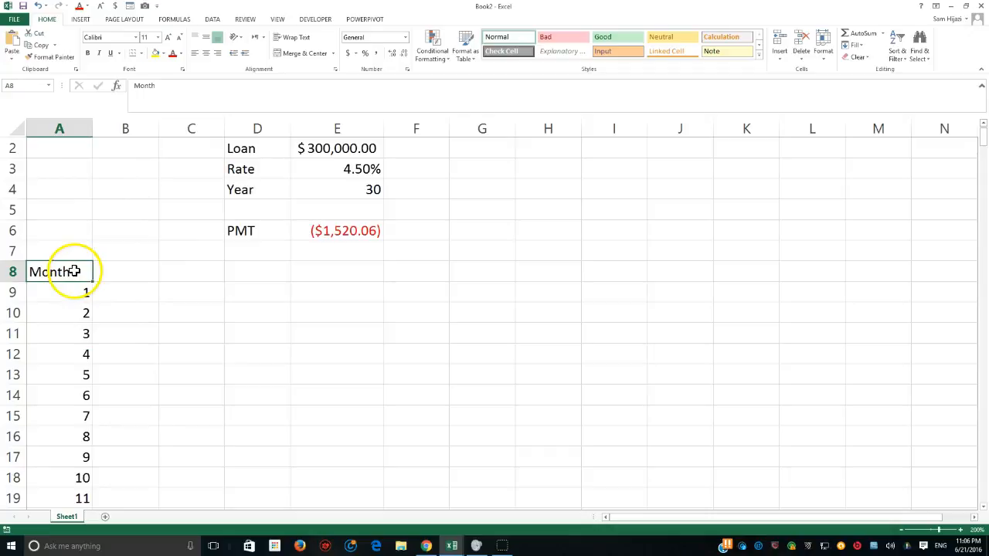
left_click(205, 53)
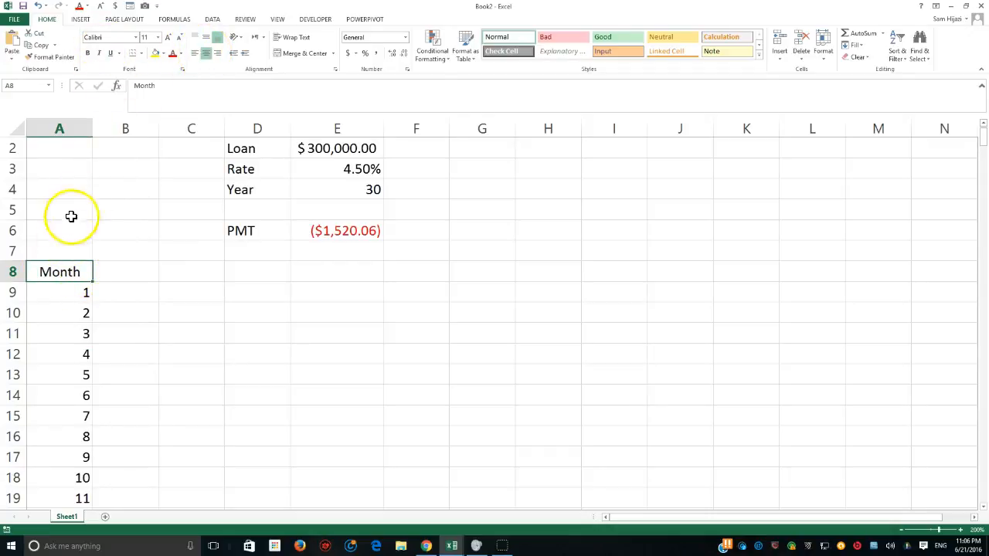
left_click(65, 128)
left_click(206, 53)
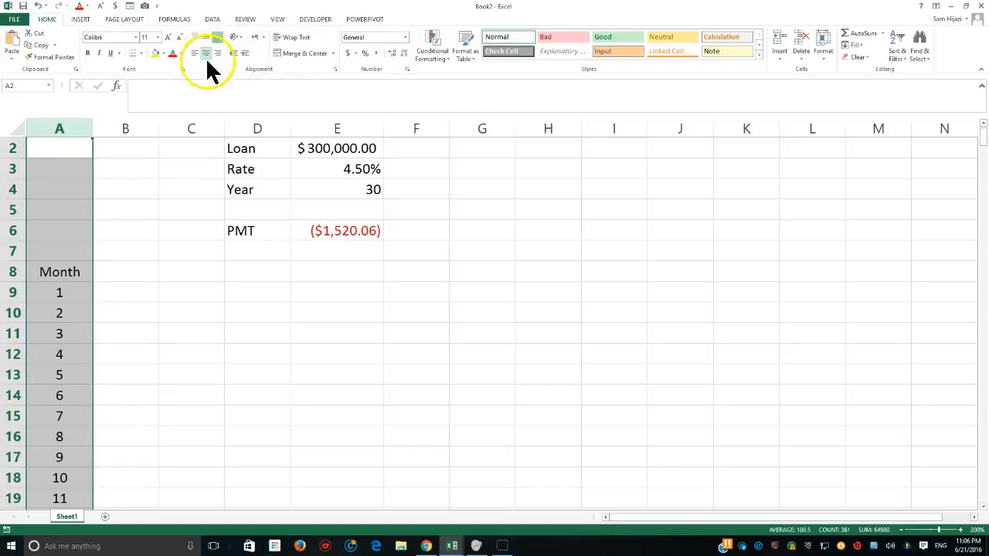
Step: Enter the heading Beginning Balance in B8
left_click(131, 275)
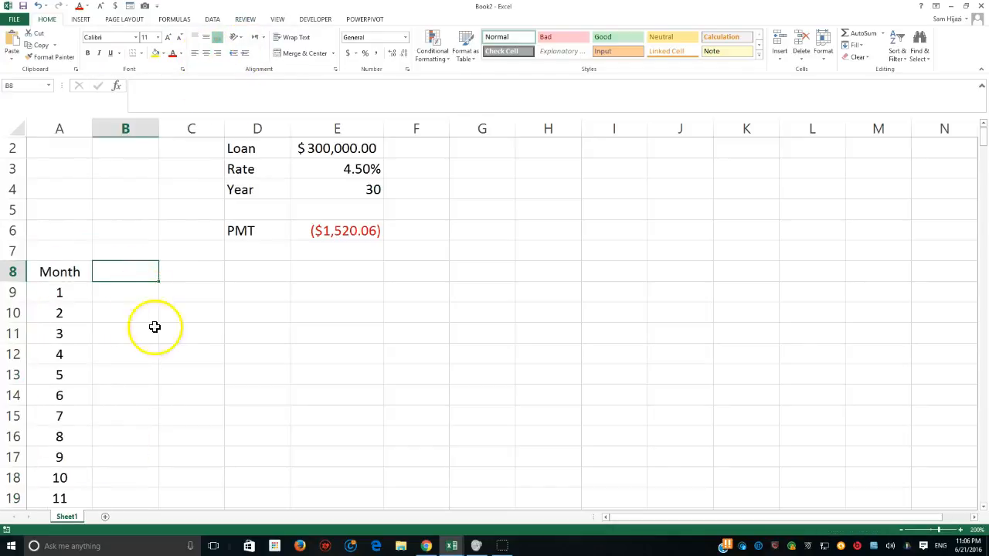
type("B")
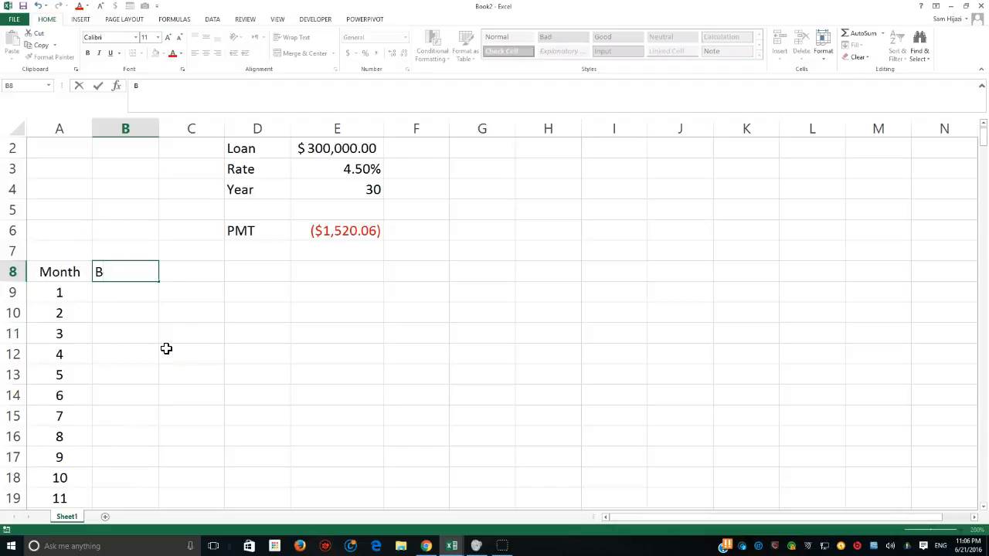
type("eginning")
type(" Bla")
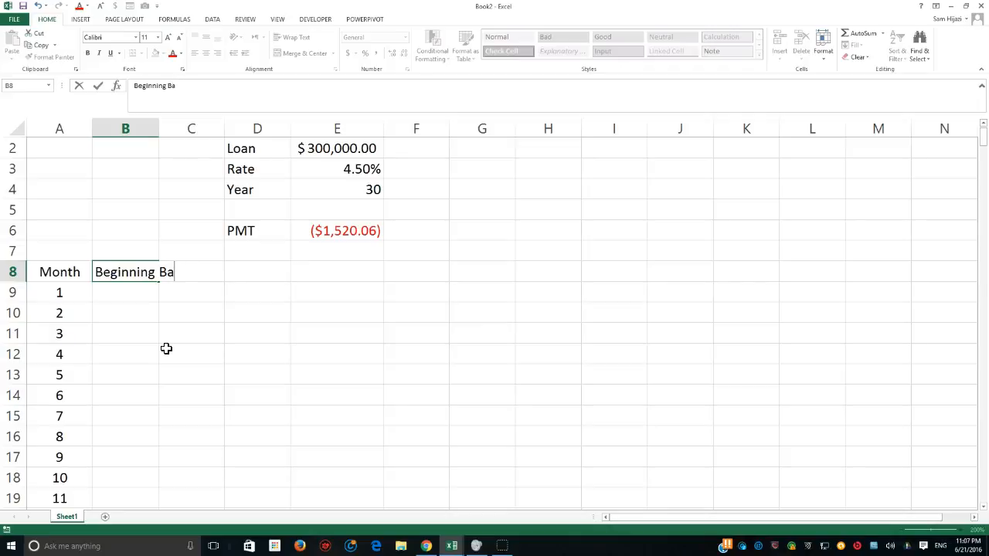
type("ance")
key("Tab")
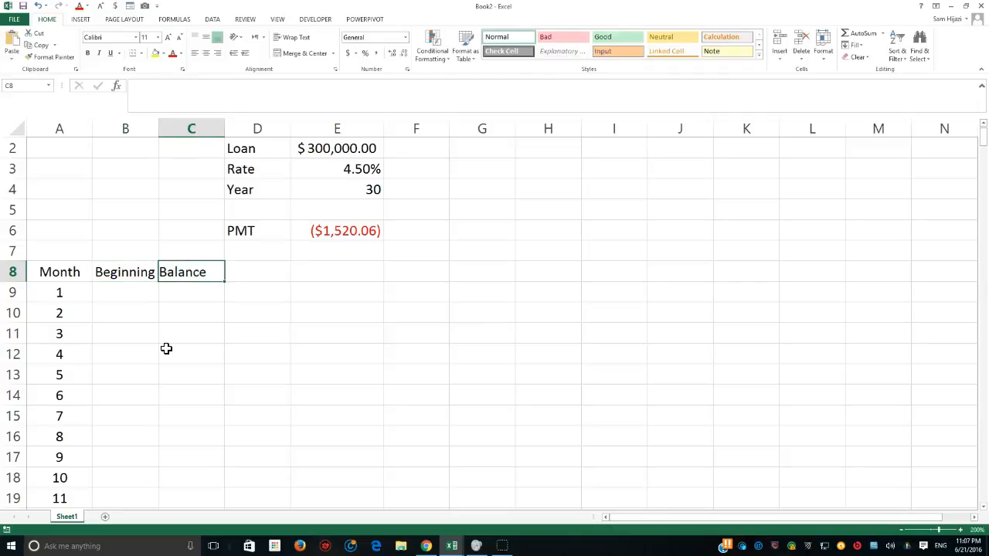
Step: Enter the headings PTM in C8 and Interest in D8
type("Mo")
key("BackSpace")
type("PTM")
key("Tab")
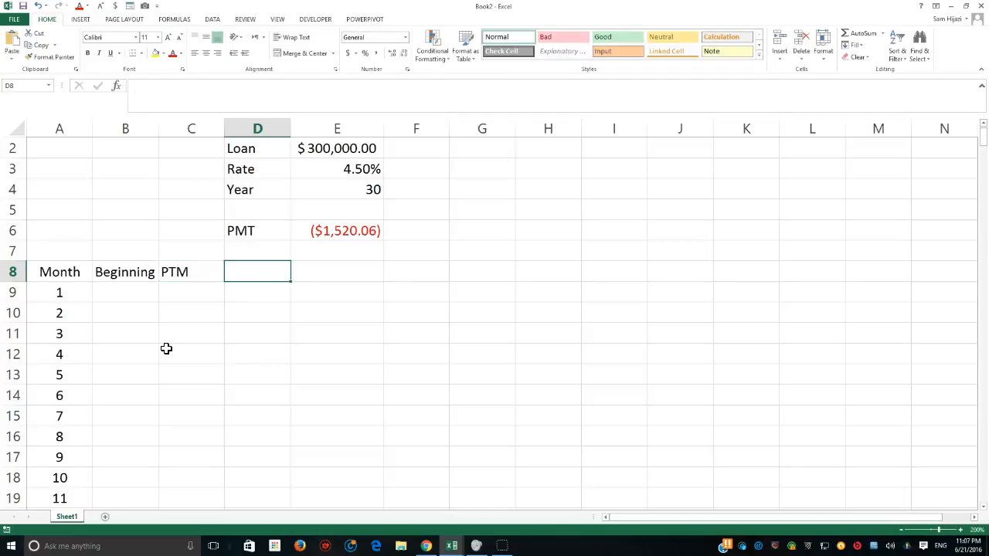
type("IN")
type("nterest")
key("Tab")
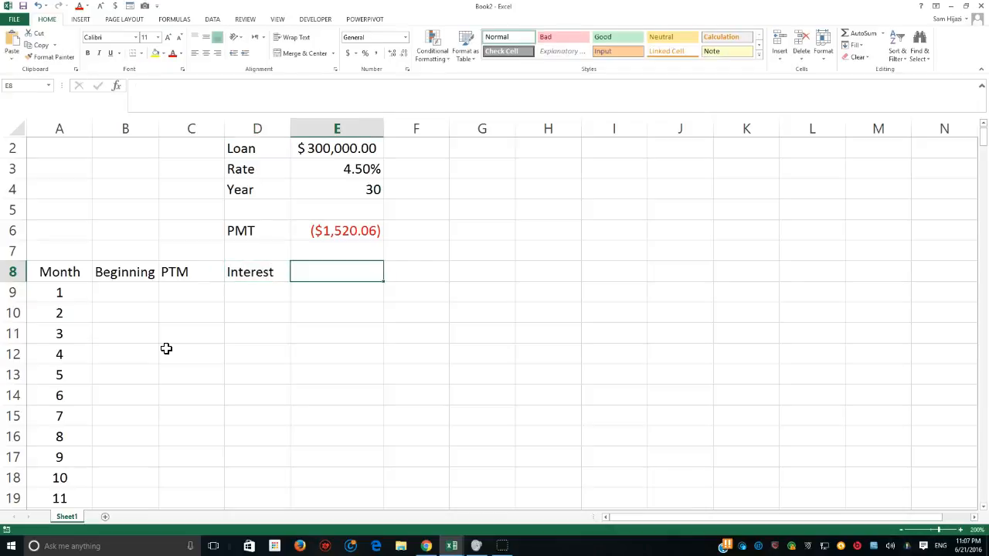
Step: Enter the headings Principal in E8 and End Balance in F8
type("P")
key("BackSpace")
key("BackSpace")
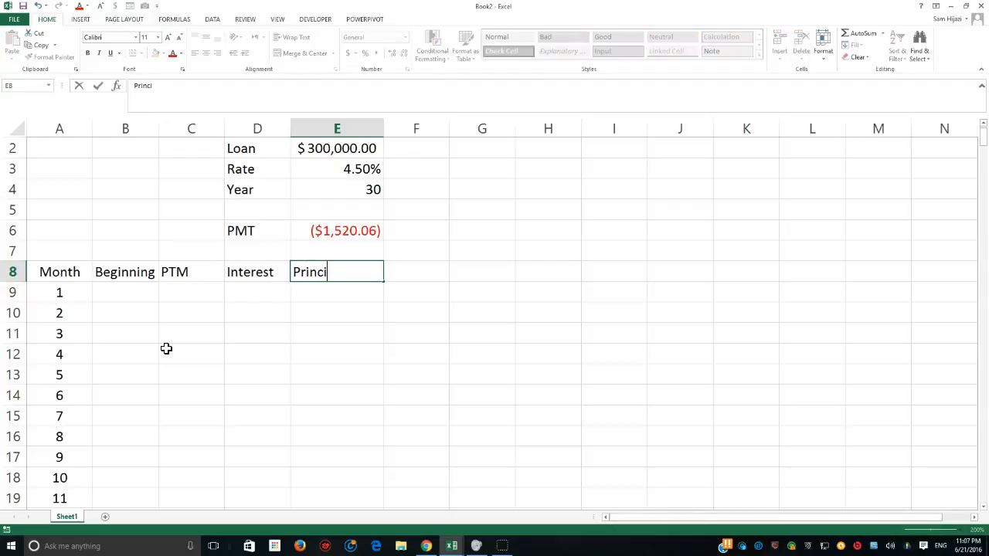
type("rincipal")
key("Tab")
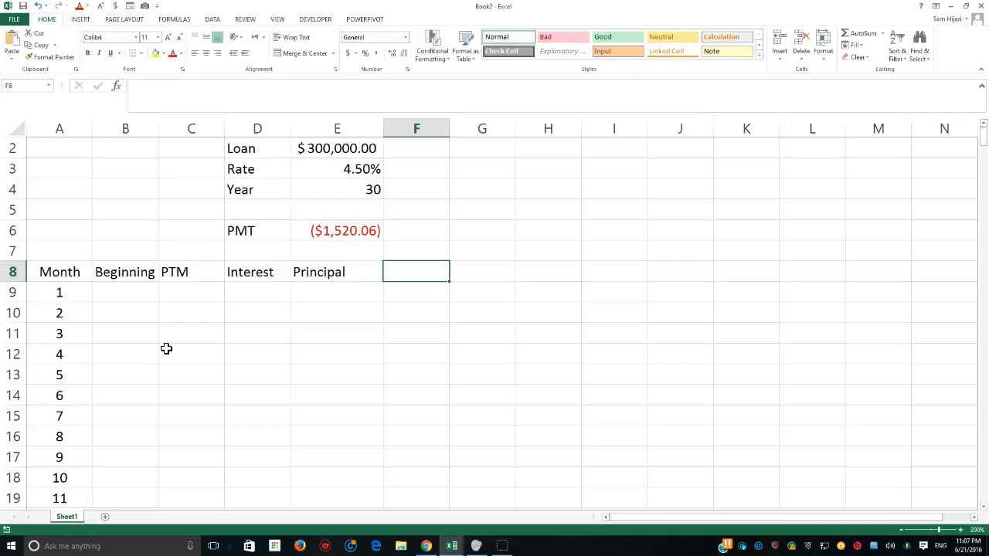
type("En")
type("d Bla")
type("alan")
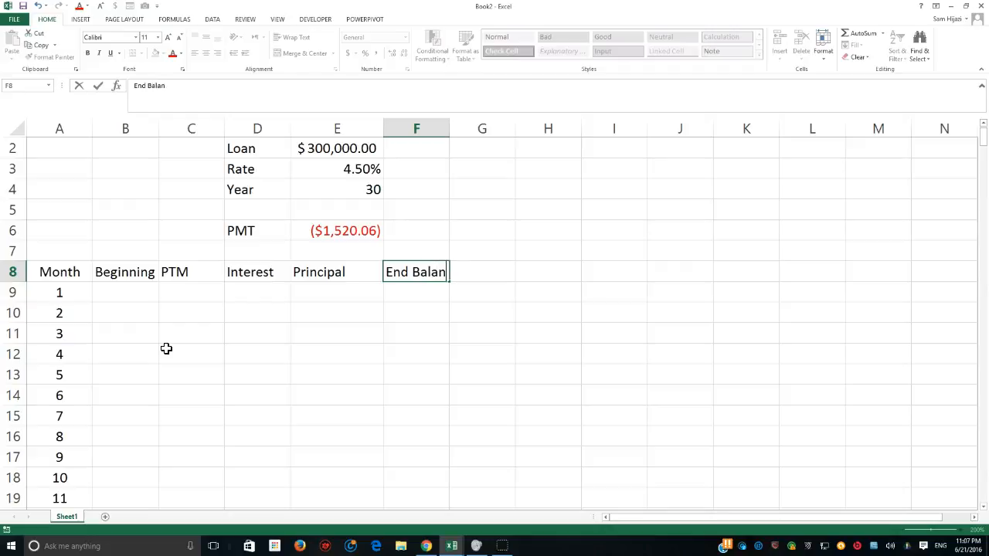
type("ce")
key("Return")
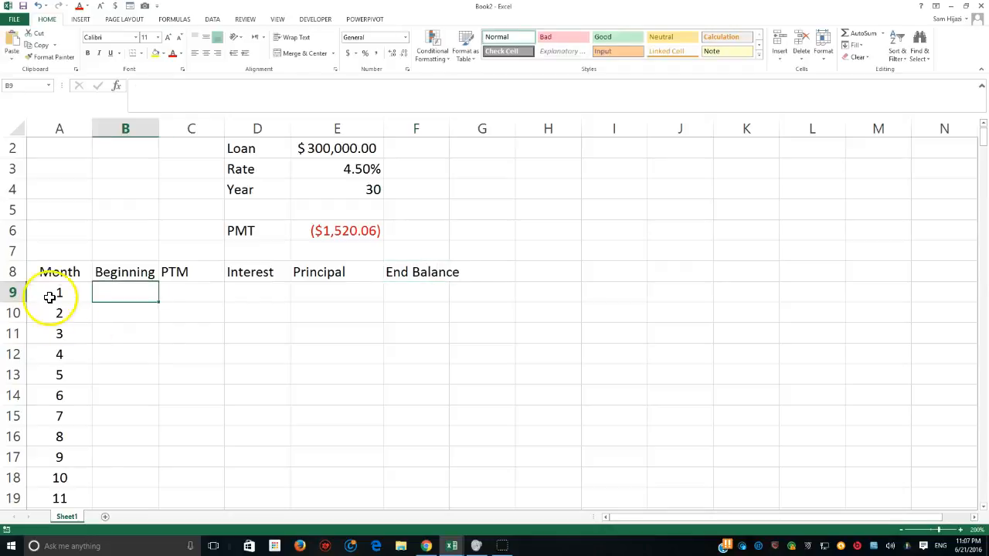
Step: Wrap the text of the schedule headings in A8:F8
left_click_drag(56, 278, 415, 270)
left_click(297, 38)
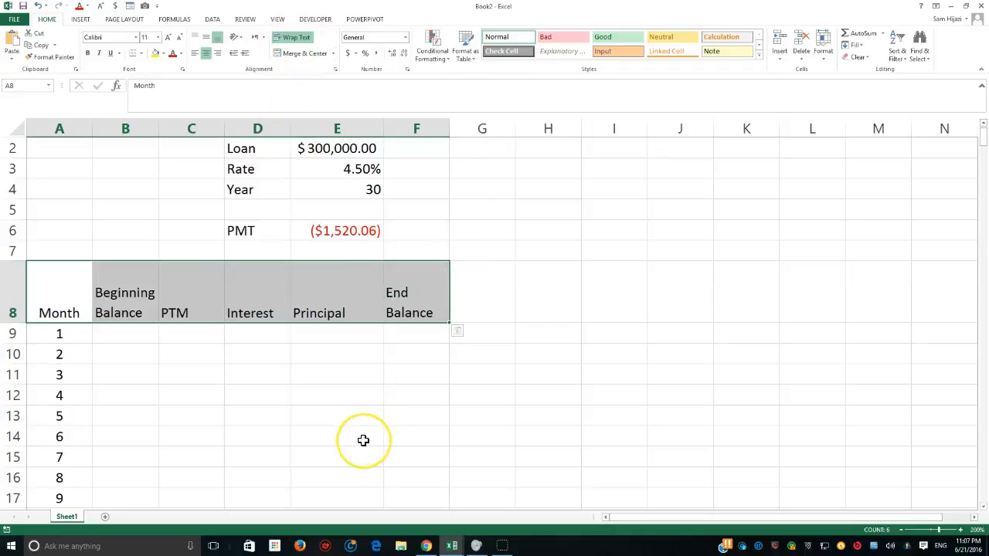
left_click(125, 336)
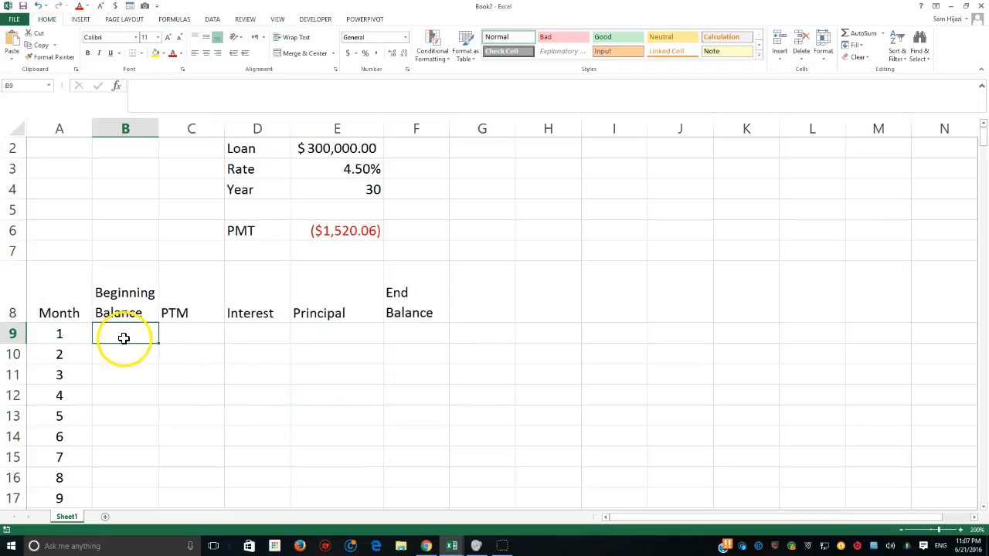
Step: Put a minus sign before PMT in the E6 formula, making it =-PMT(E3/12,E4*12,E2)
left_click(328, 232)
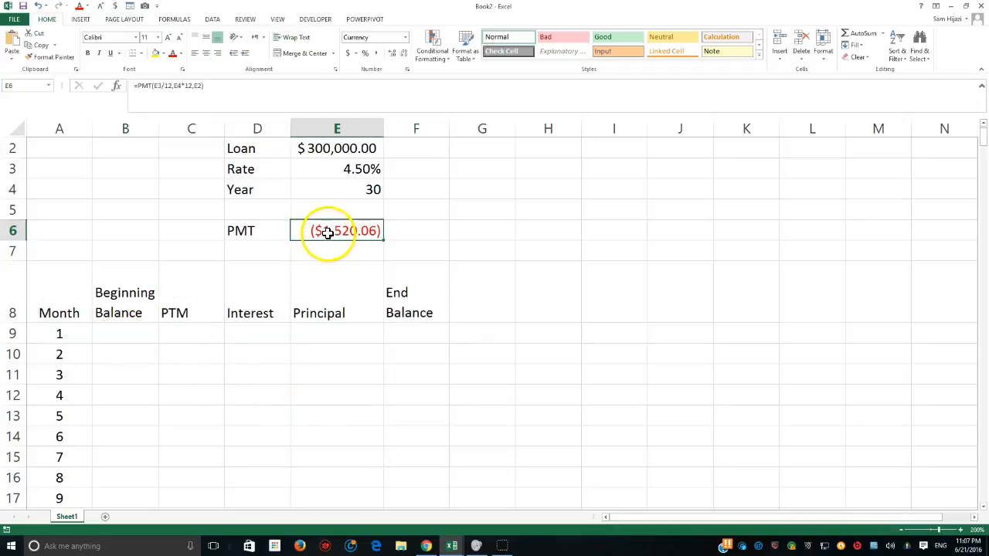
double_click(328, 231)
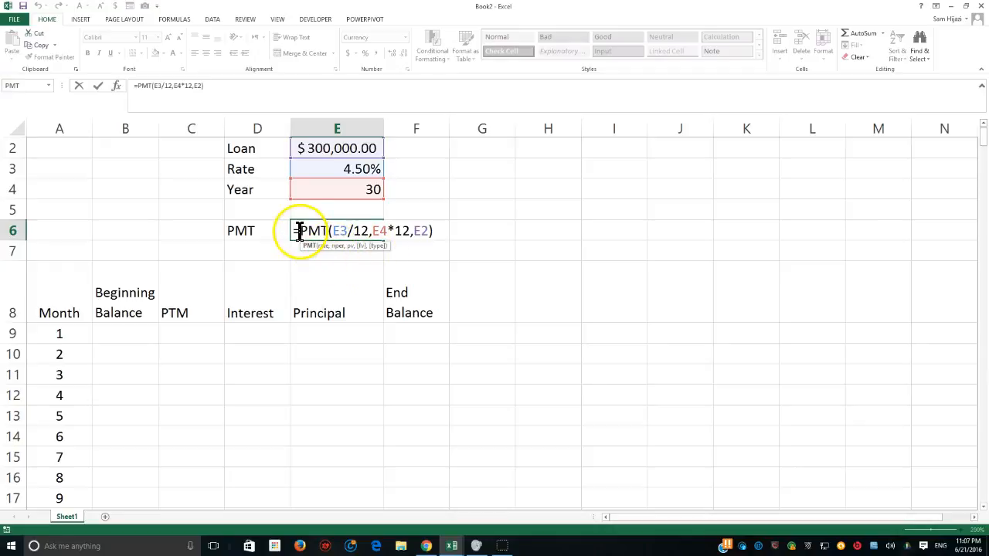
left_click(299, 232)
type("-")
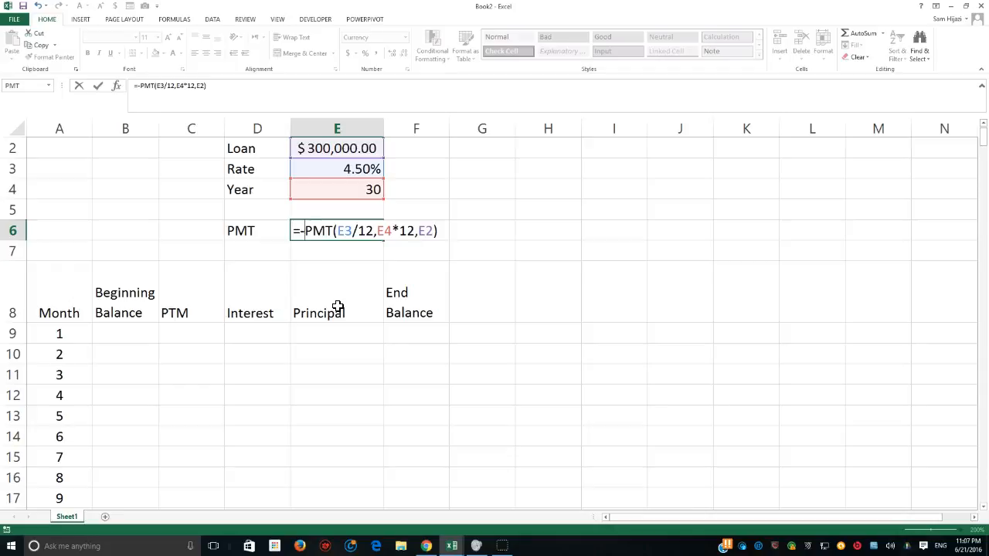
key("Return")
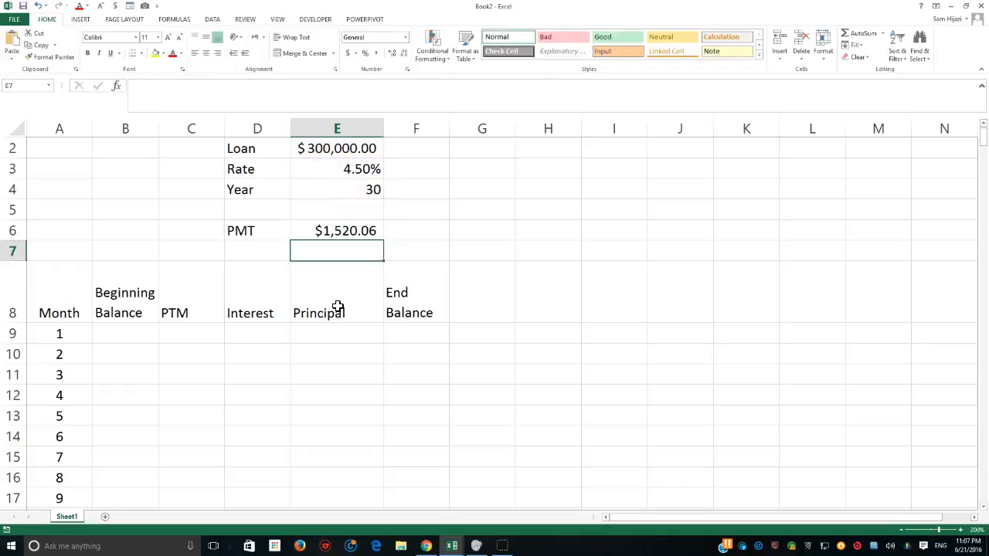
left_click(347, 232)
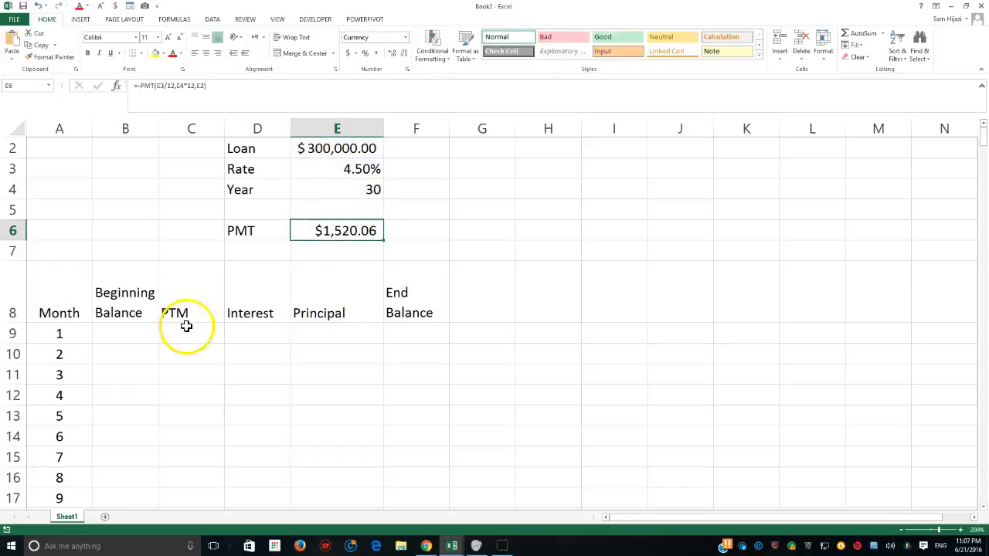
Step: Link the first month's beginning balance in B9 to the loan amount with =E2
left_click(140, 330)
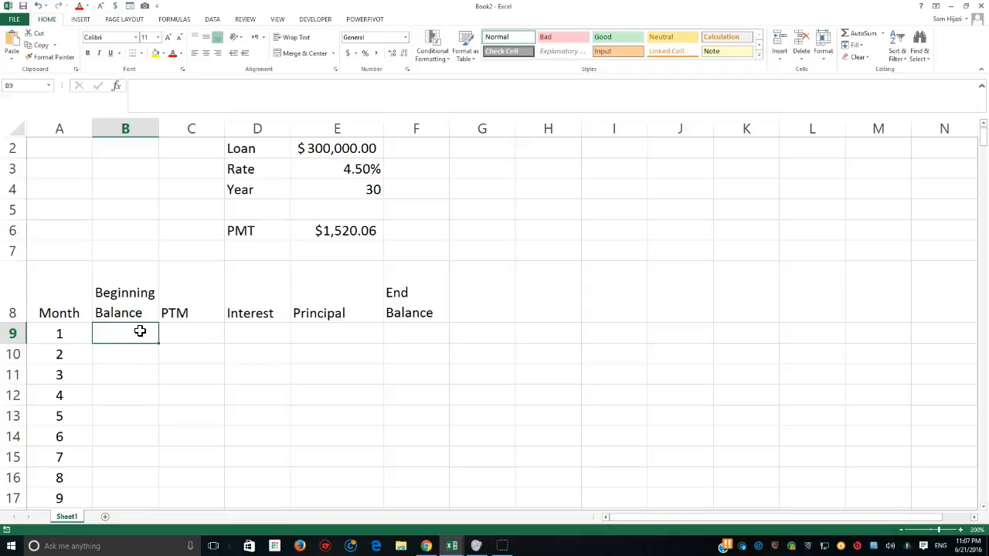
type("=")
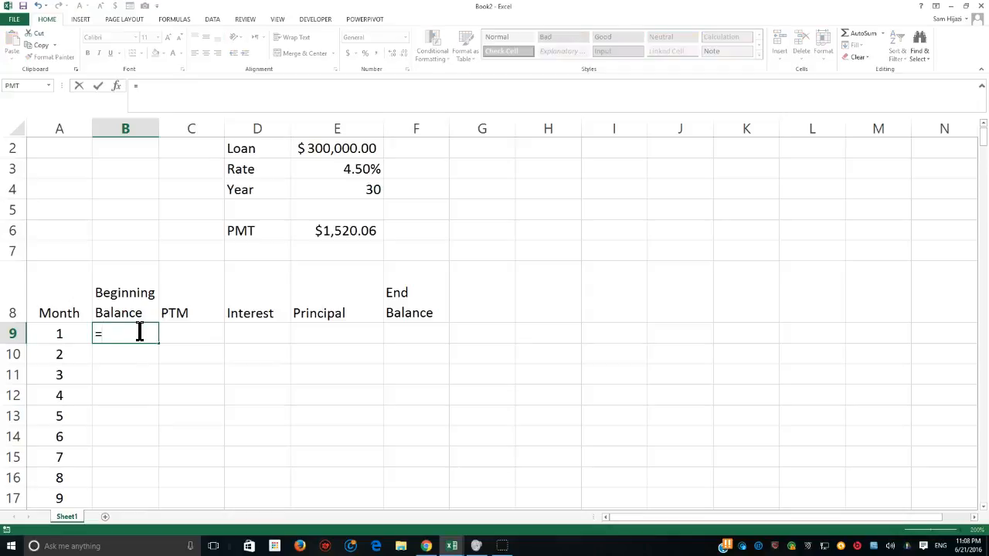
left_click(335, 146)
key("Tab")
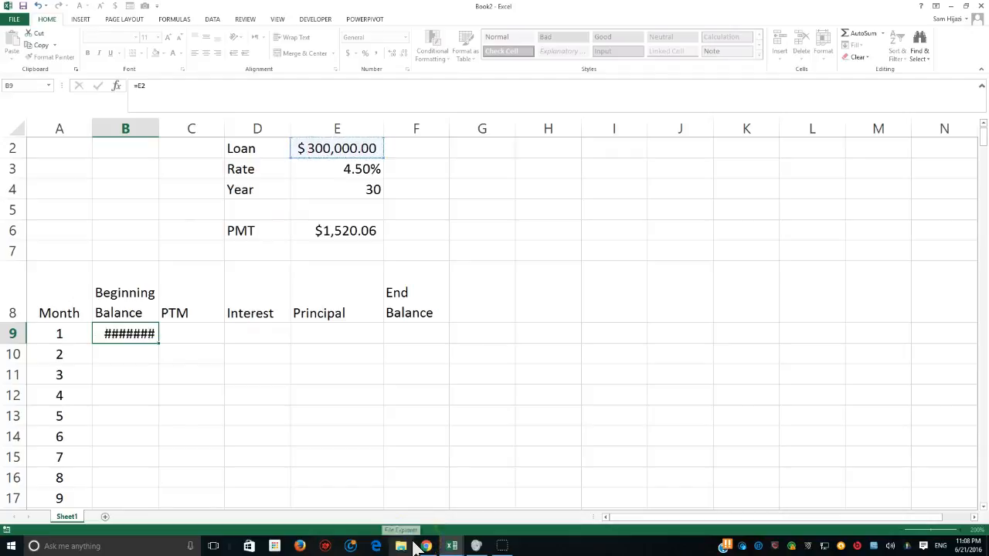
Step: Link the first month's payment in C9 to the calculated PMT with the absolute reference =$E$6
type("=")
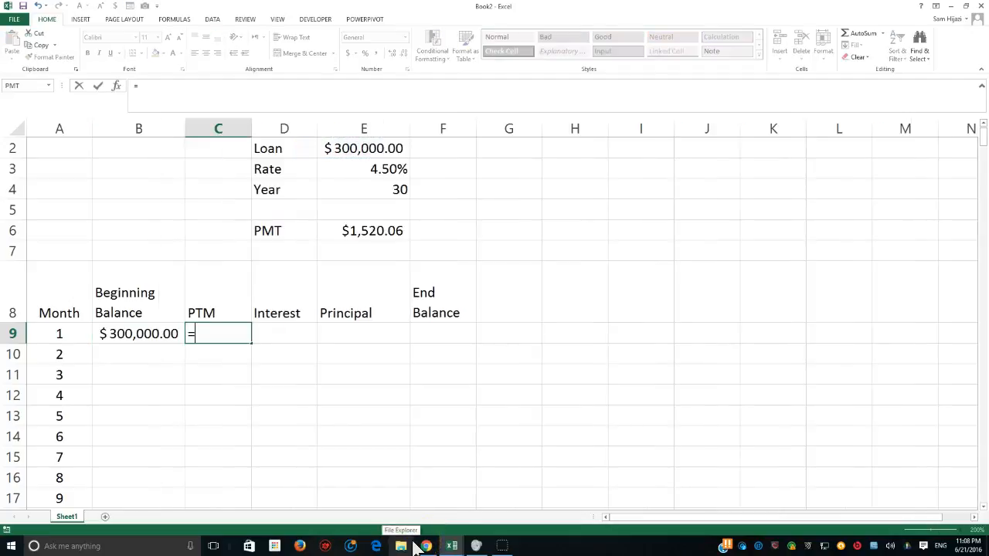
left_click(376, 229)
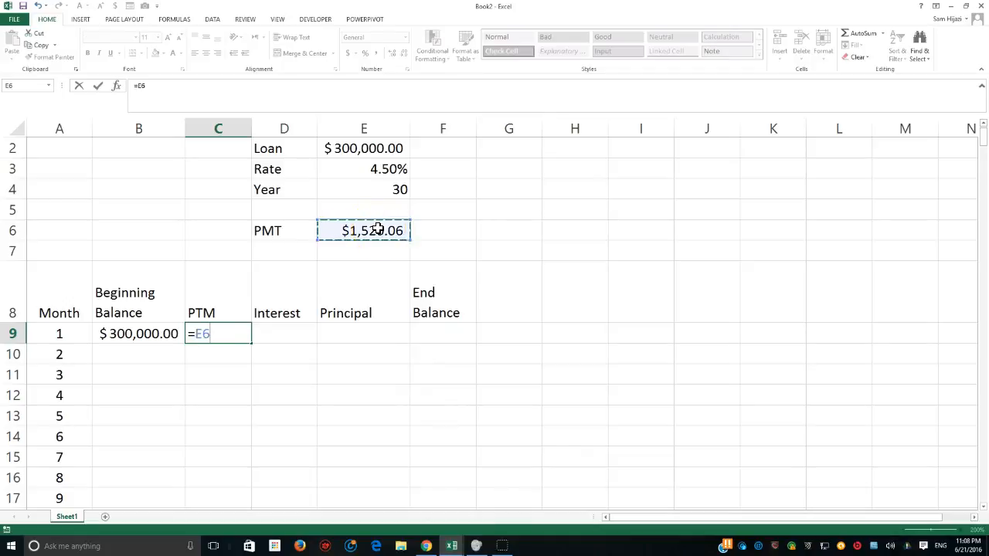
key("F4")
key("Tab")
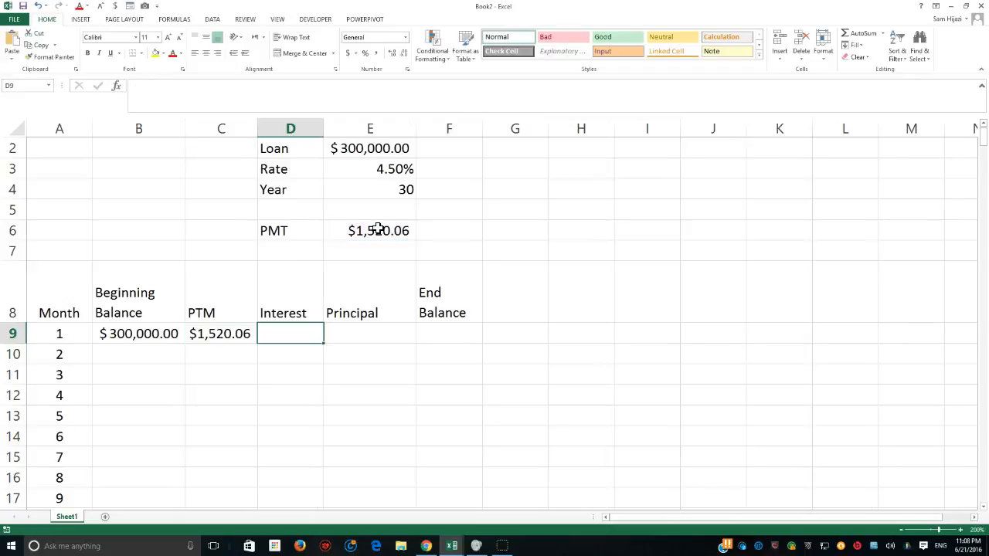
Step: Calculate the first month's interest in D9 with the formula =B9*($E$3/12)
left_click(281, 343)
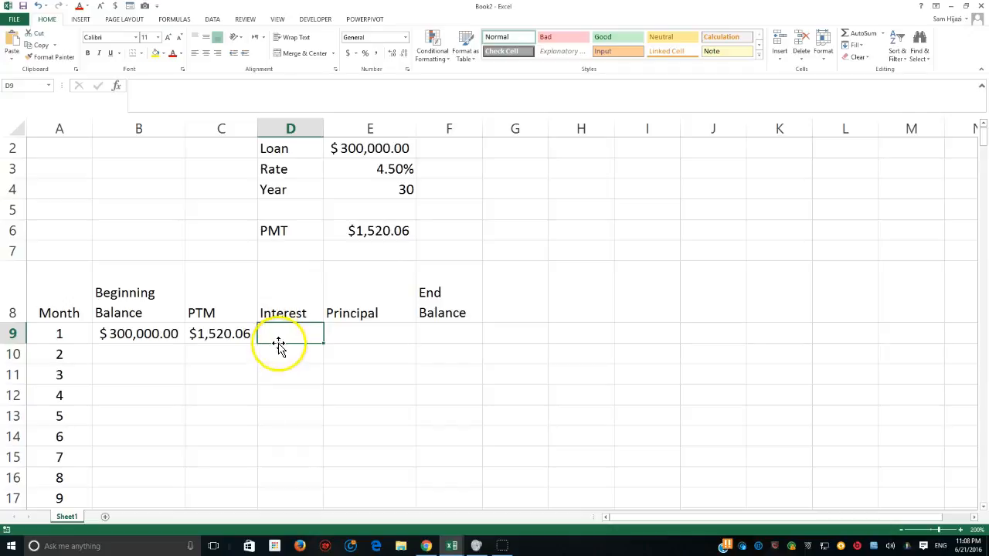
type("=")
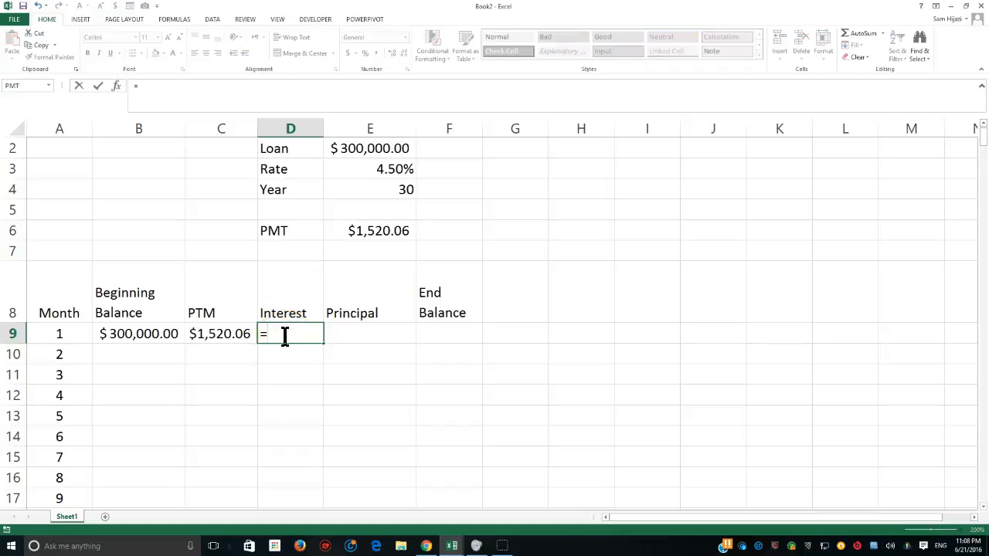
left_click(166, 333)
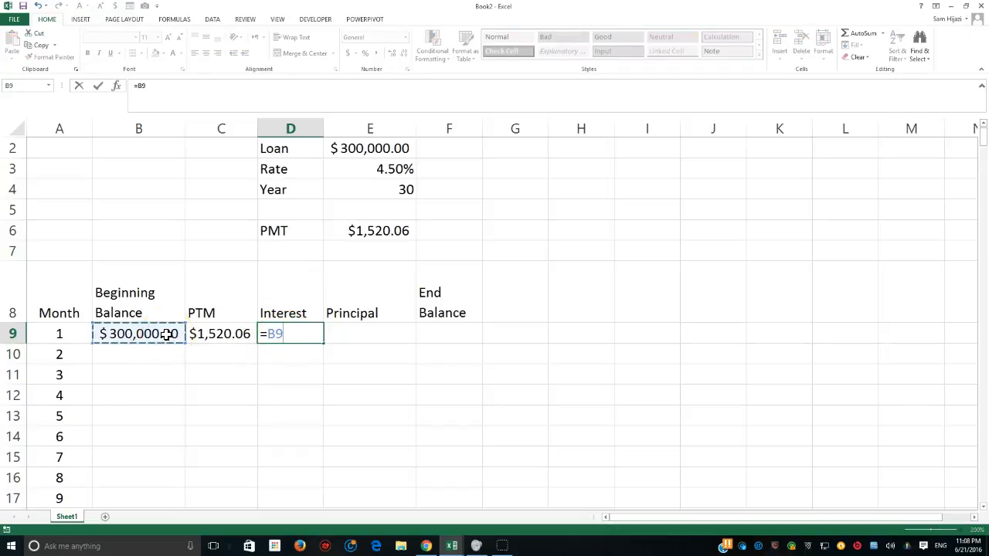
type("*(")
left_click(386, 169)
key("F4")
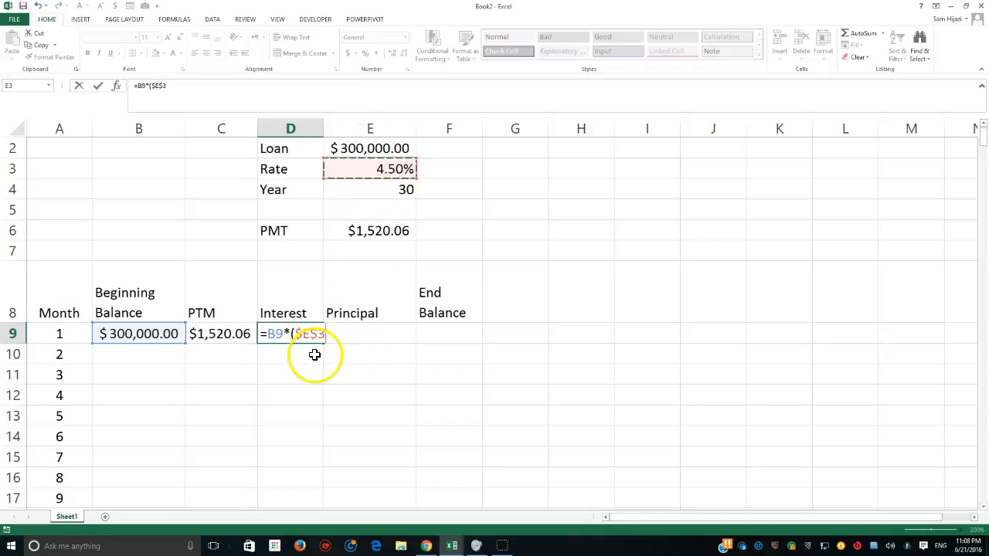
type("/12")
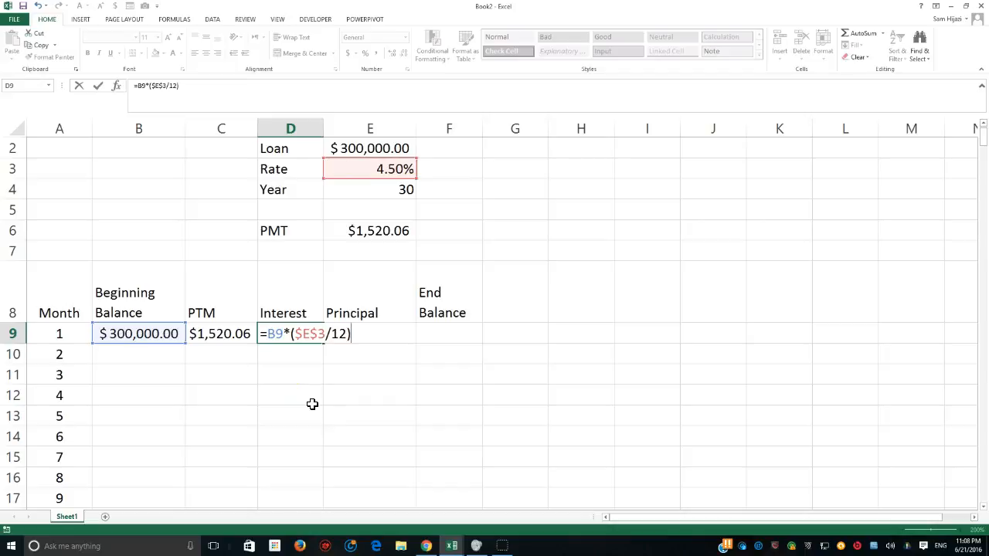
key("Return")
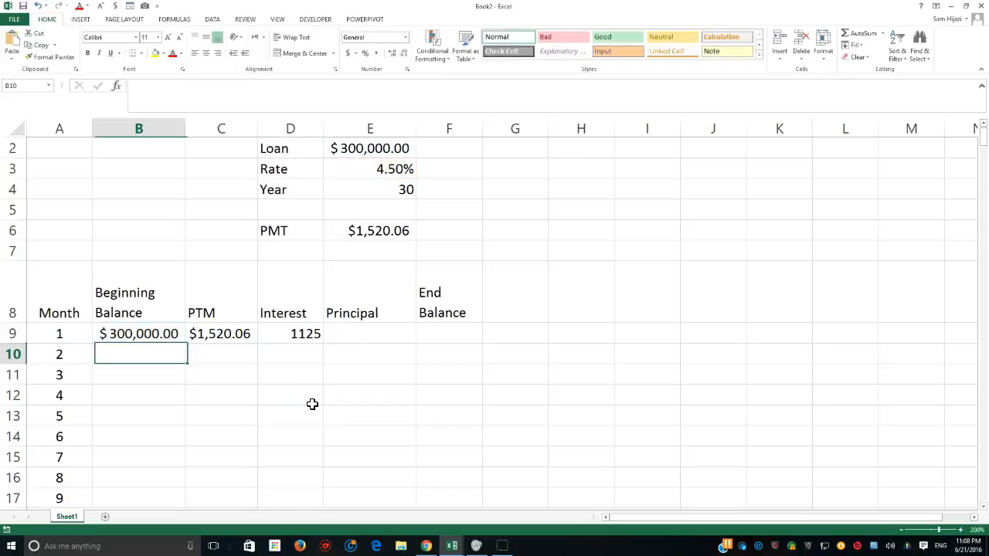
Step: Copy the currency format of C9 to D9:F9 with Format Painter and autofit the width of column D
left_click(297, 334)
left_click(238, 334)
left_click(52, 57)
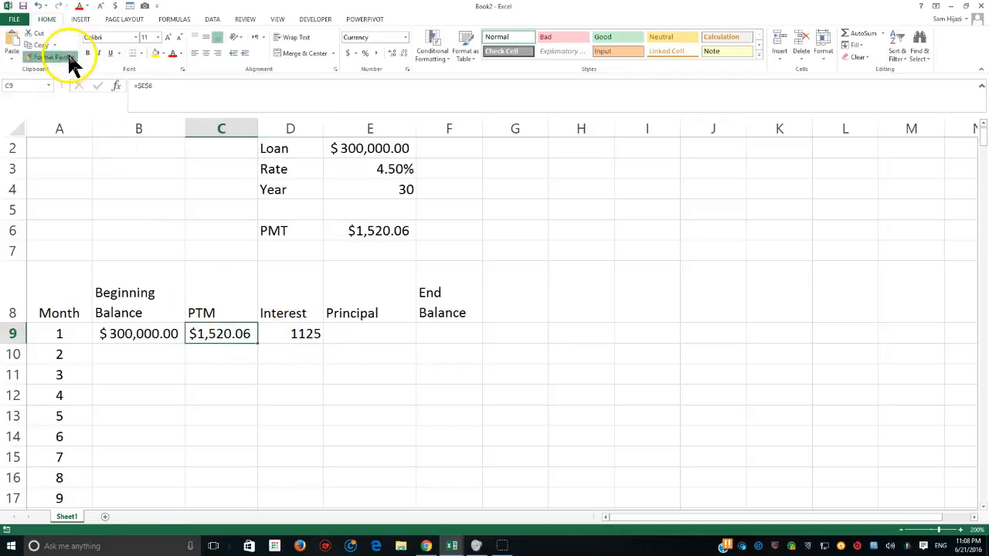
left_click(312, 335)
left_click_drag(313, 334, 420, 334)
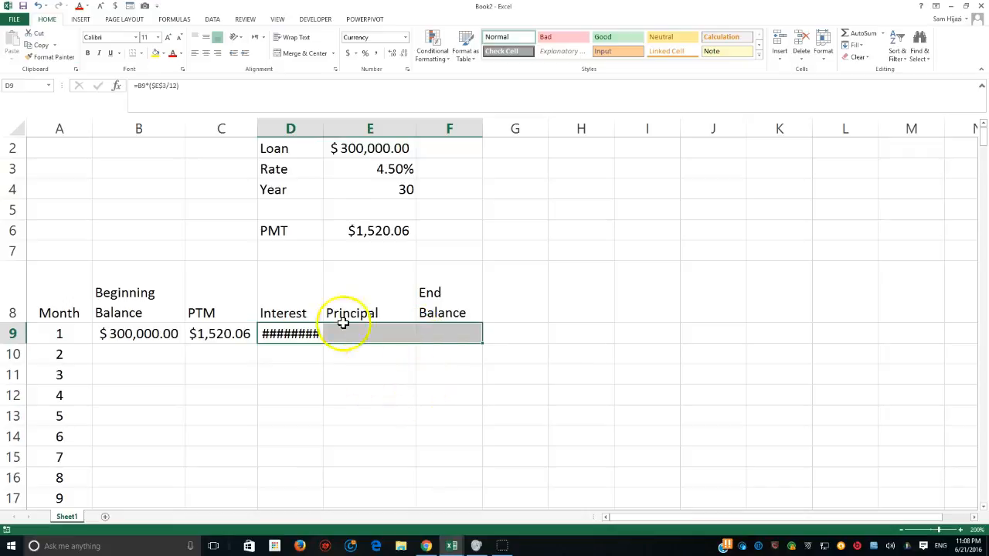
double_click(323, 128)
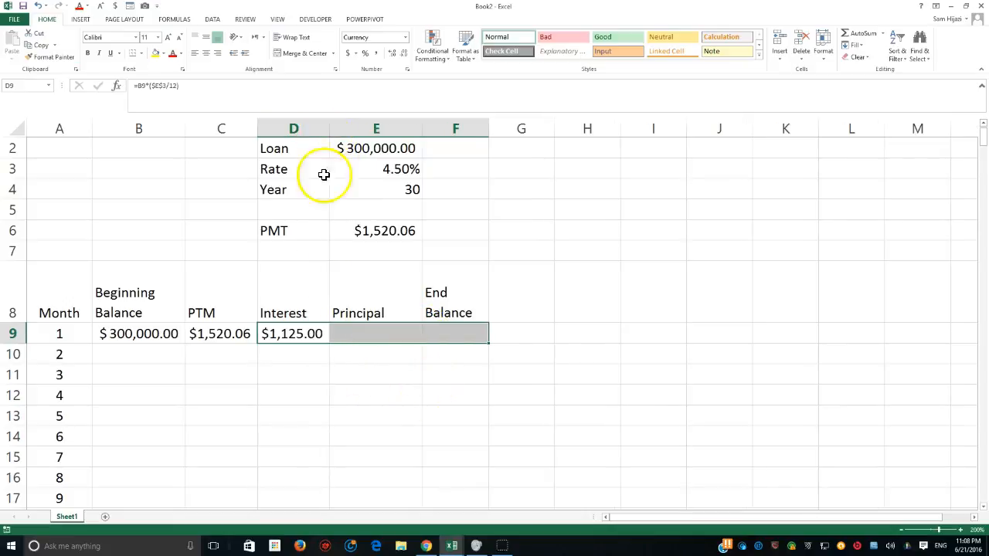
left_click(306, 342)
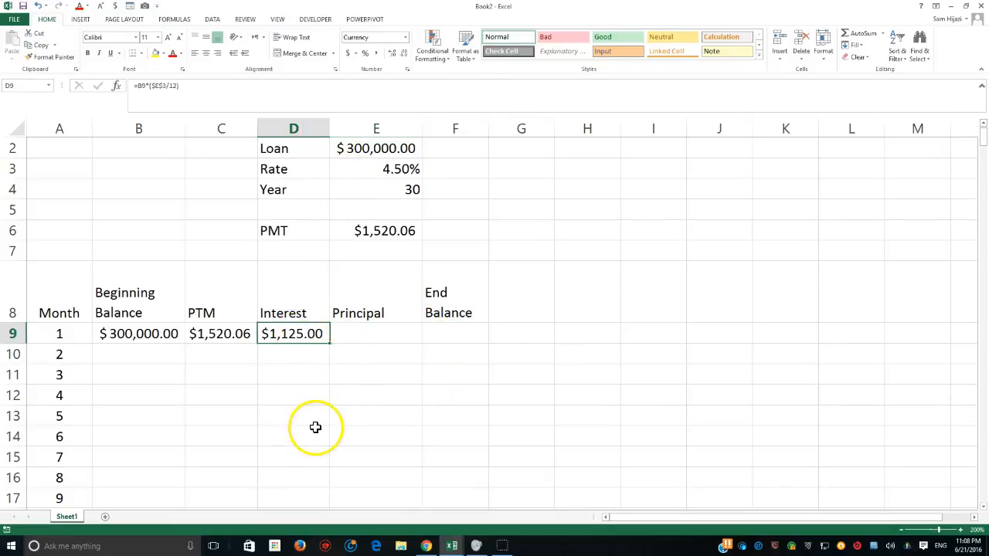
Step: Calculate the first month's principal in E9 as payment minus interest with =C9-D9
left_click(225, 337)
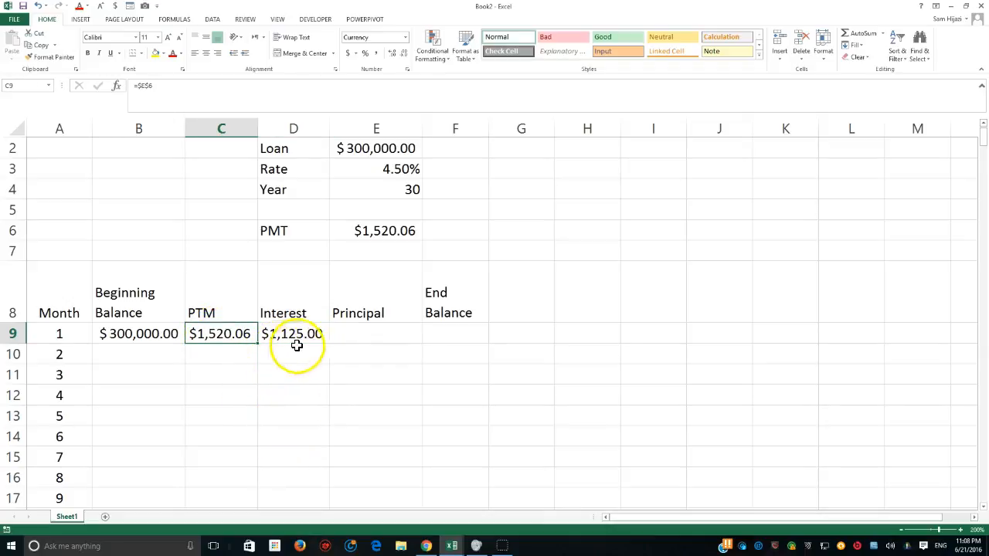
left_click(369, 336)
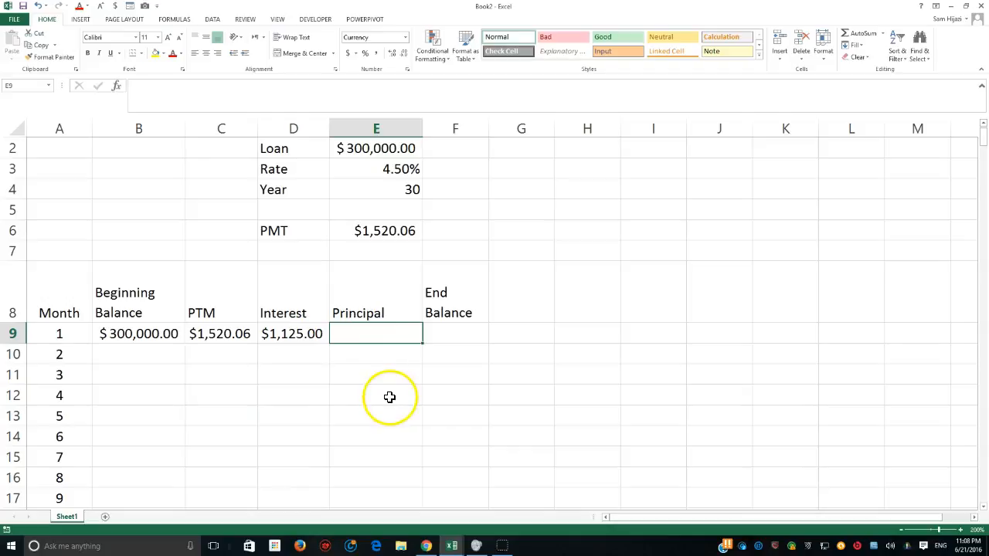
type("=")
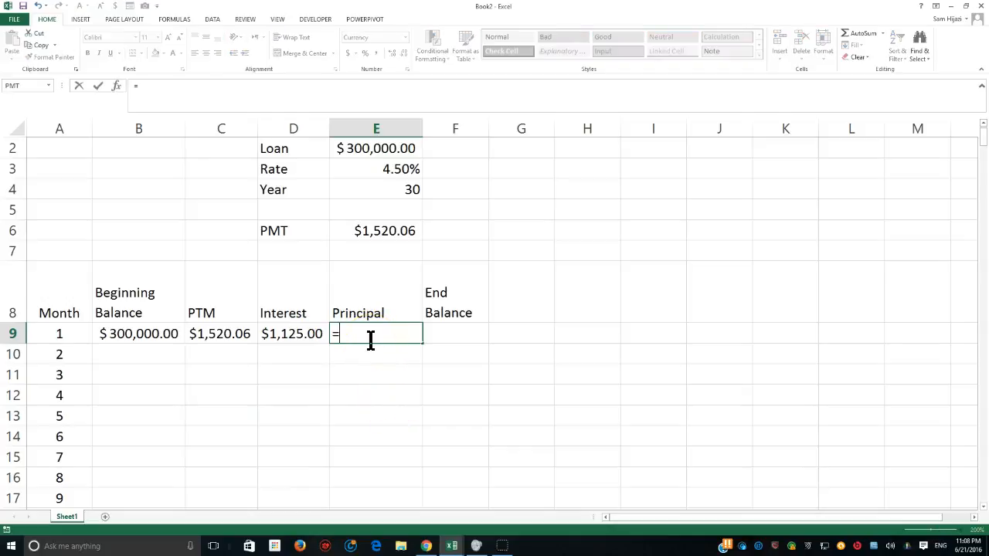
left_click(223, 334)
type("-")
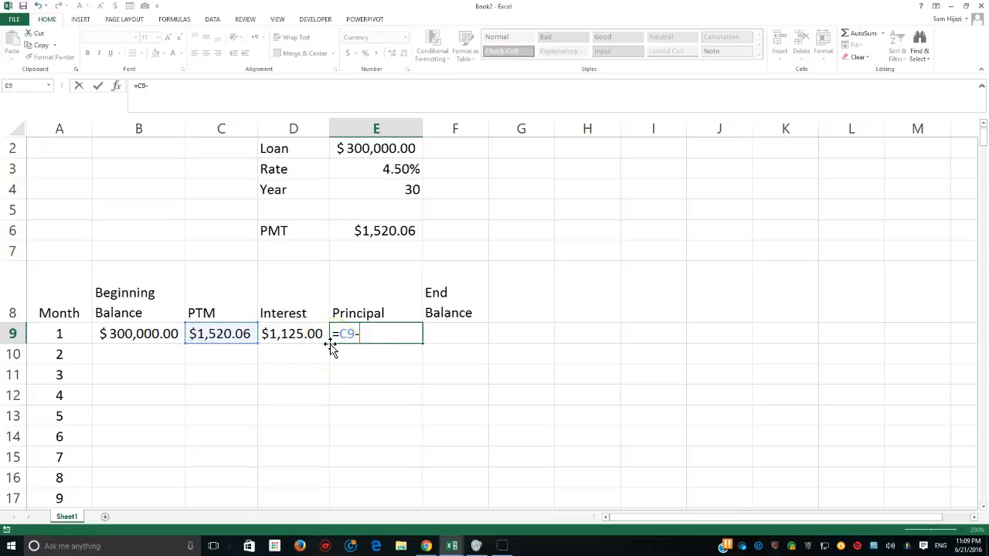
left_click(302, 334)
key("Return")
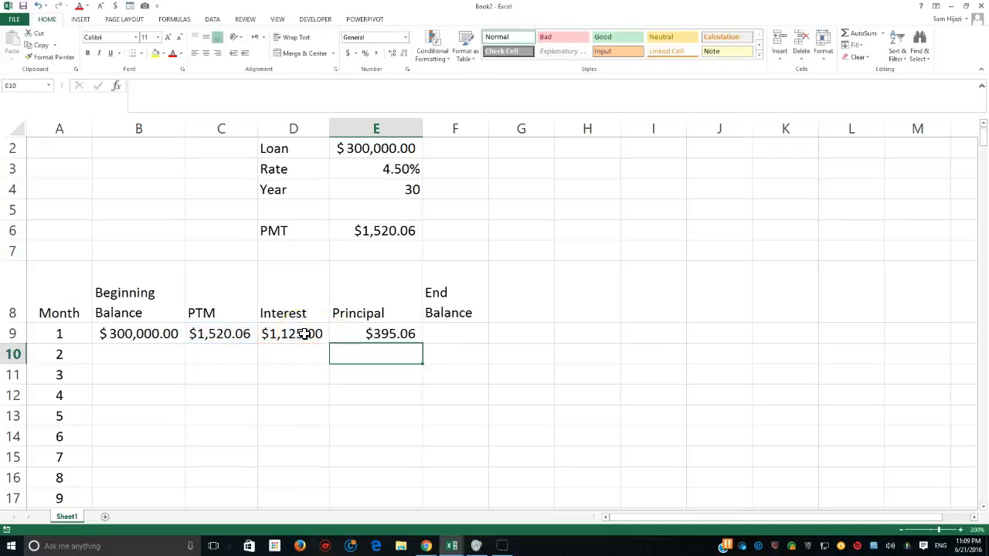
left_click(368, 333)
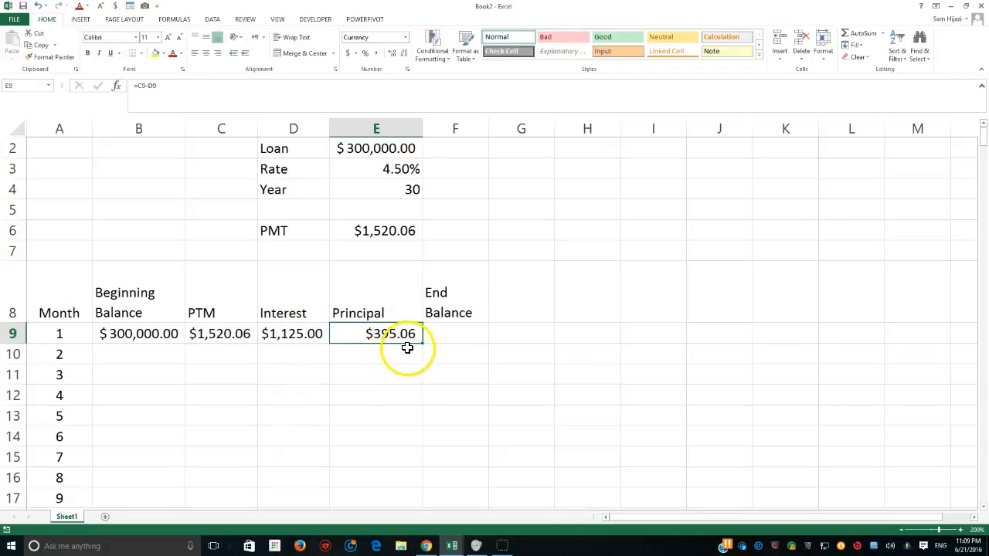
Step: Calculate the first month's end balance in F9 as beginning balance minus principal with =B9-E9
left_click(439, 333)
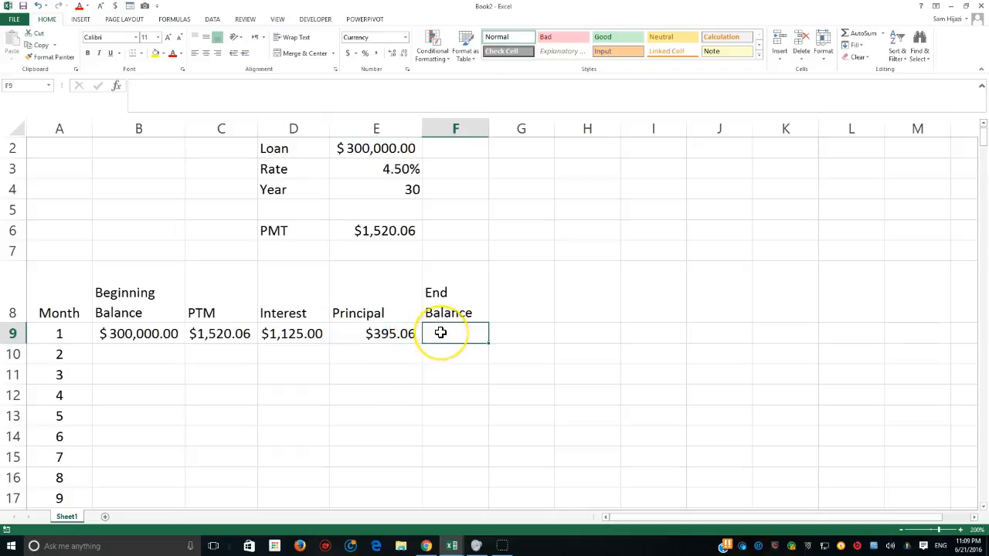
type("=")
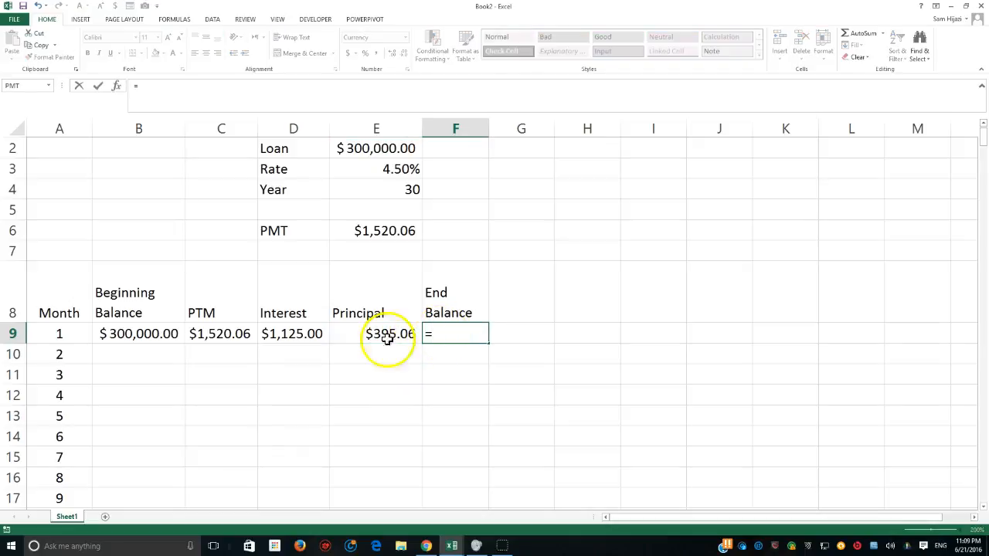
left_click(144, 331)
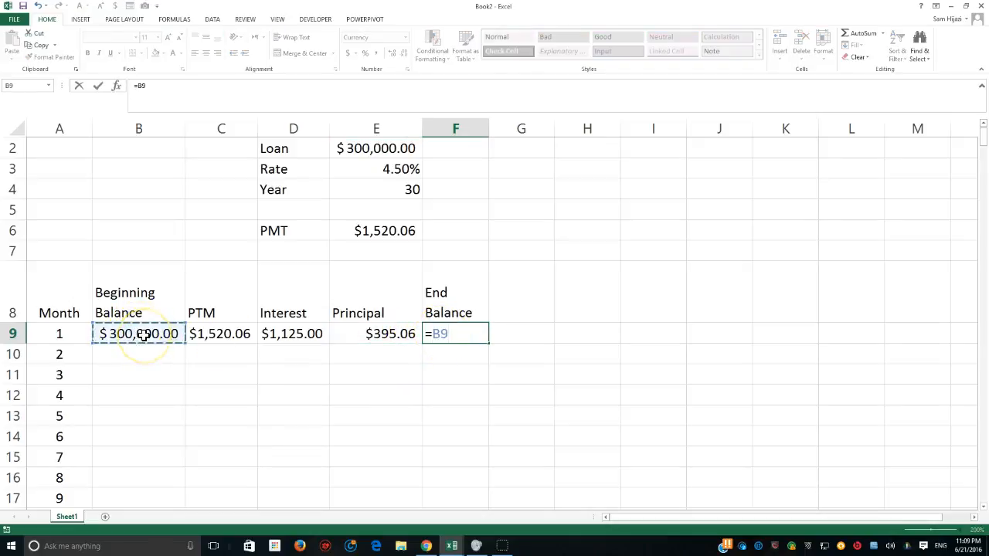
type("-")
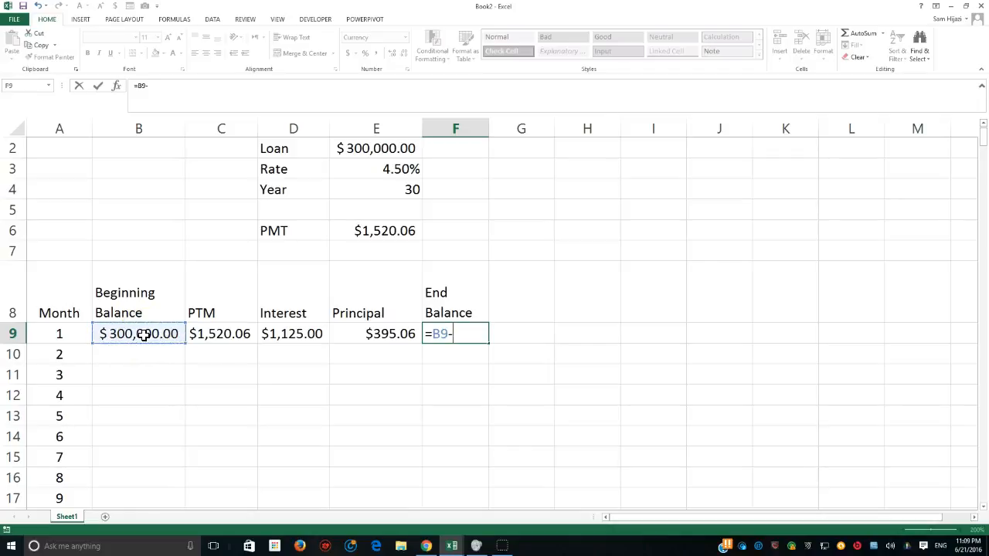
left_click(378, 333)
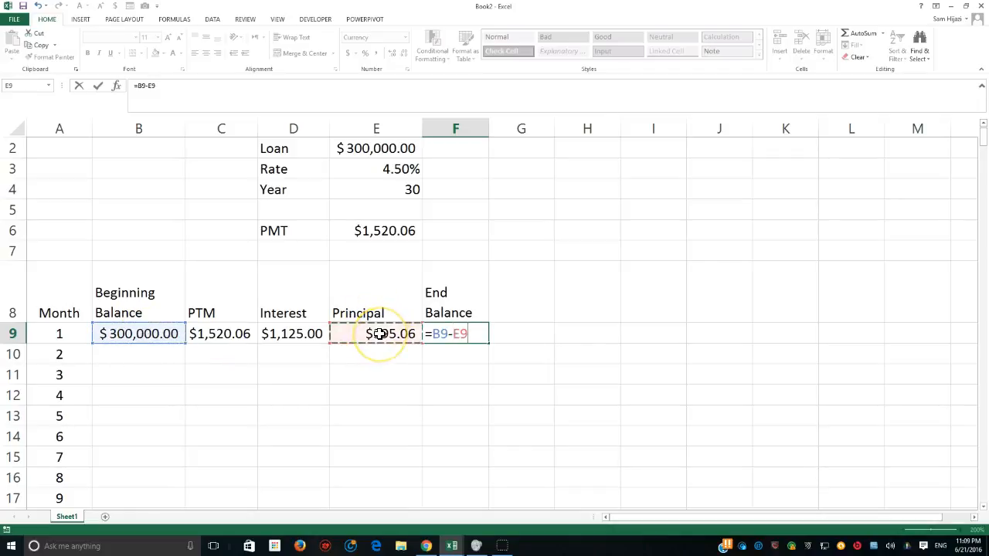
key("Return")
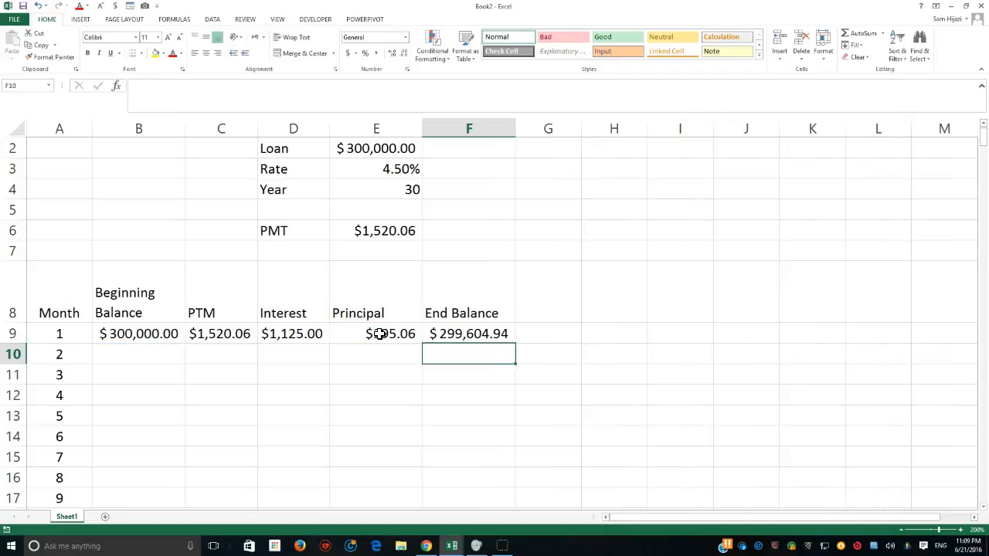
left_click(478, 337)
left_click(380, 332)
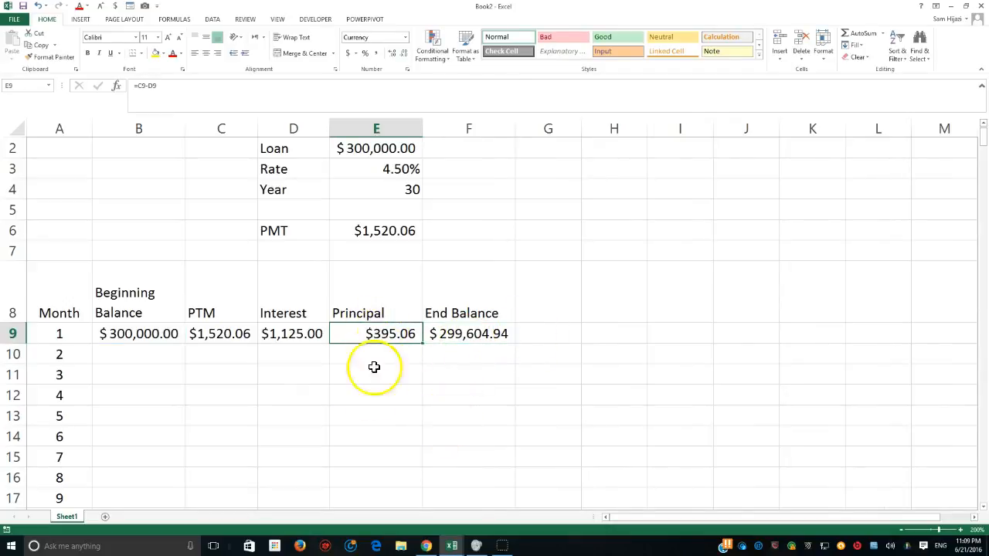
left_click(469, 333)
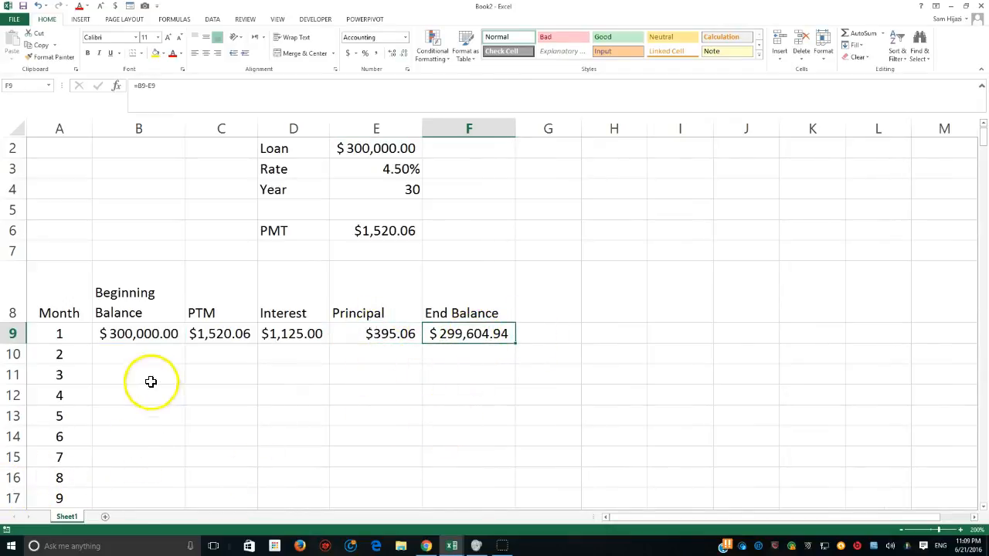
Step: Link the second month's beginning balance in B10 to the first month's end balance with =F9
left_click(154, 356)
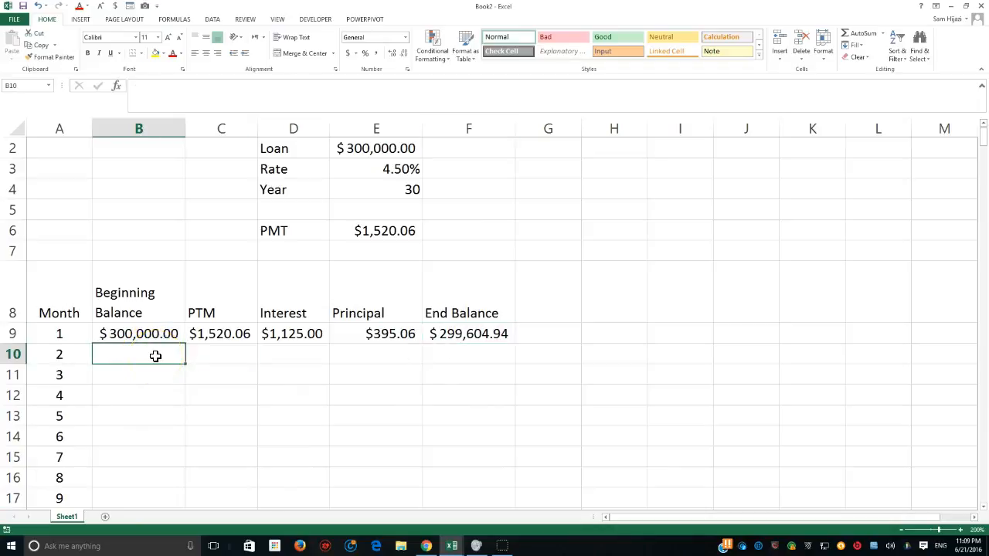
type("=")
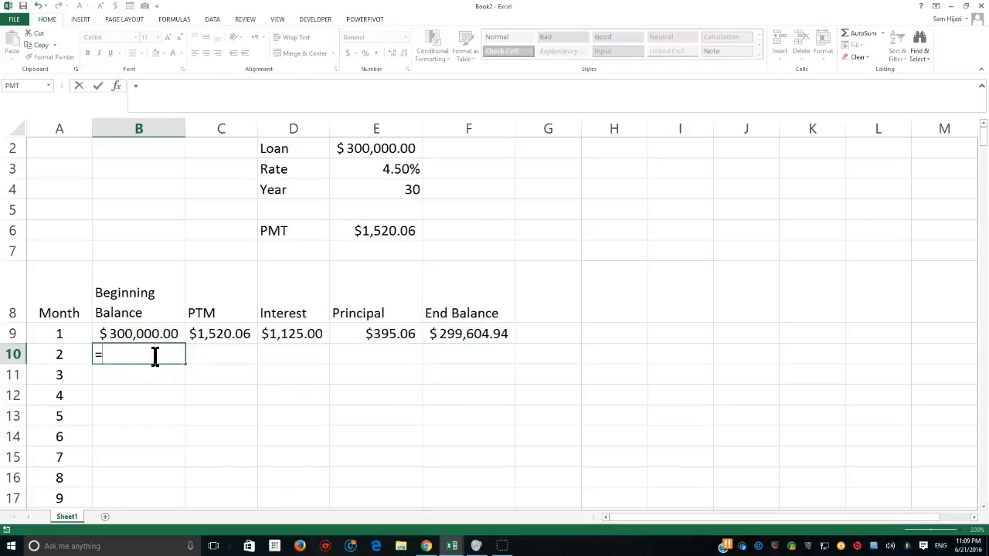
left_click(458, 336)
key("Return")
Step: Fill the payment, interest, principal and end balance formulas from C9:F9 down into row 10
left_click(237, 351)
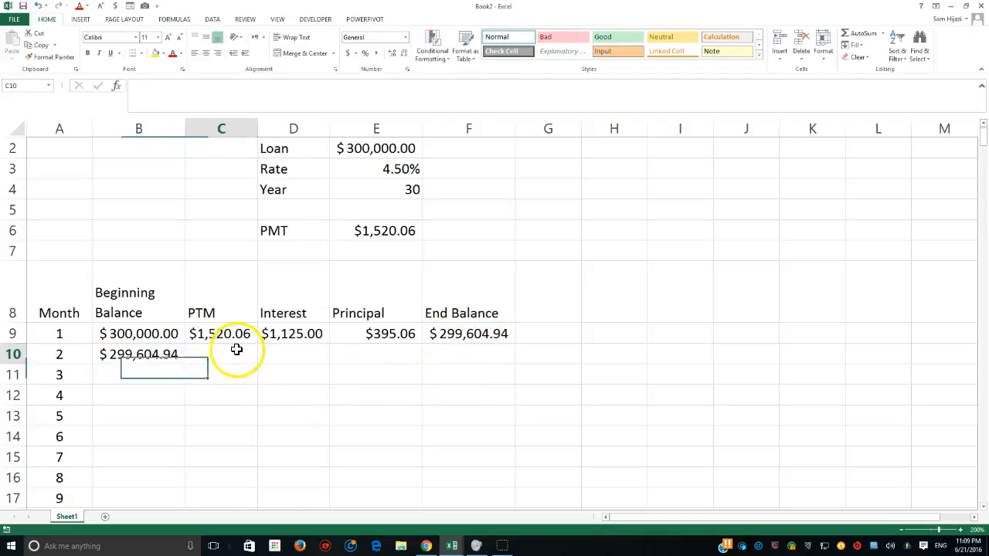
left_click(252, 340)
left_click_drag(256, 344, 256, 353)
left_click(305, 340)
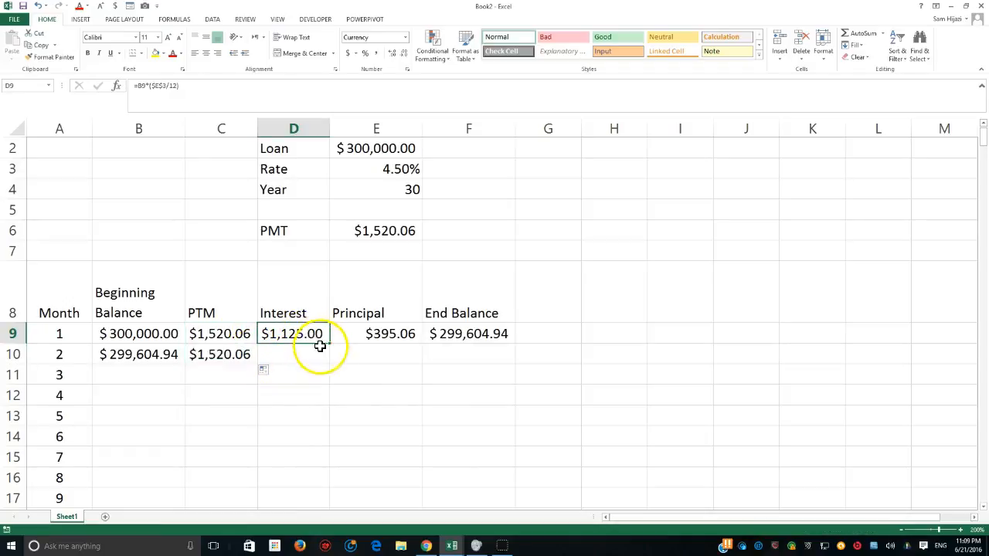
left_click_drag(316, 333, 517, 364)
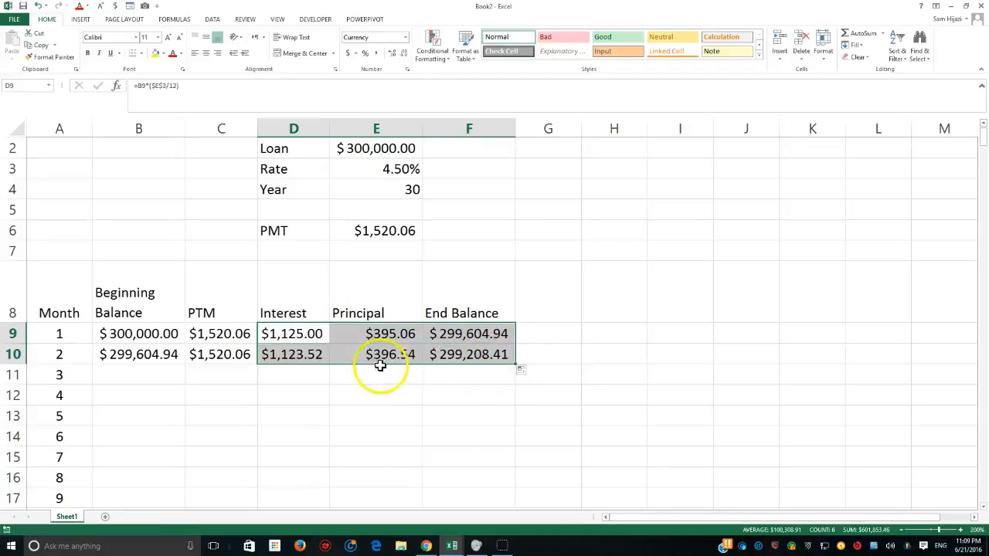
Step: Examine the month 2 interest formula in D10, checking its absolute reference to the rate in $E$3
double_click(294, 357)
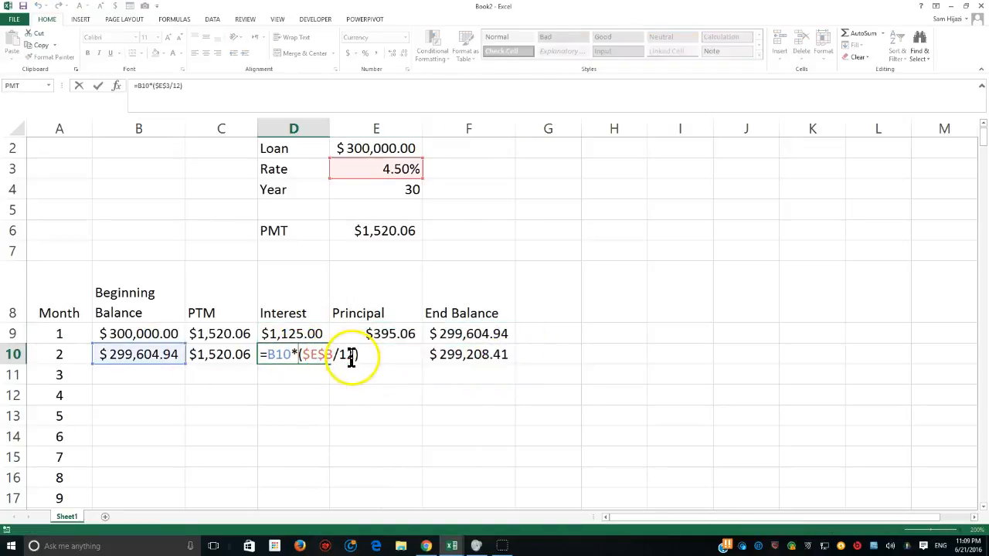
left_click_drag(332, 353, 302, 354)
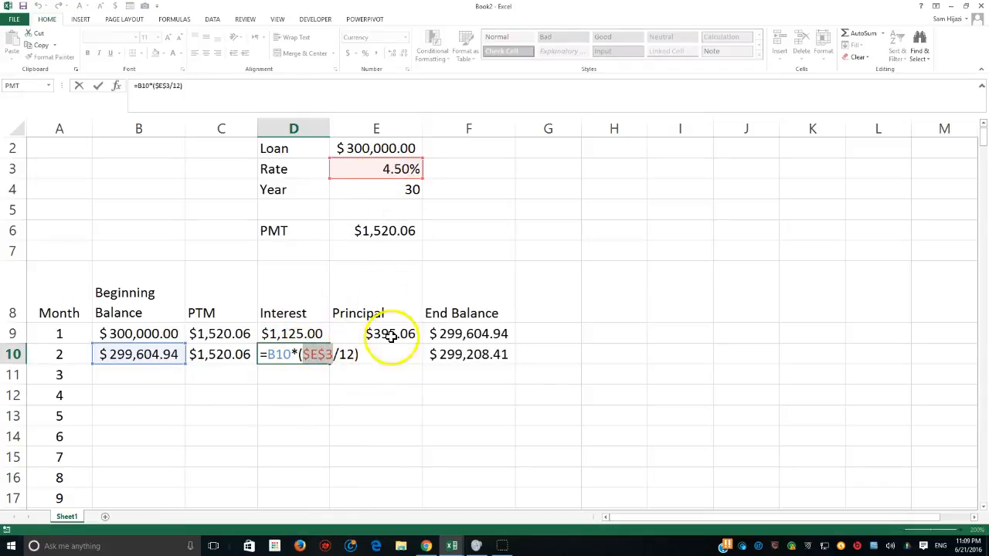
key("Return")
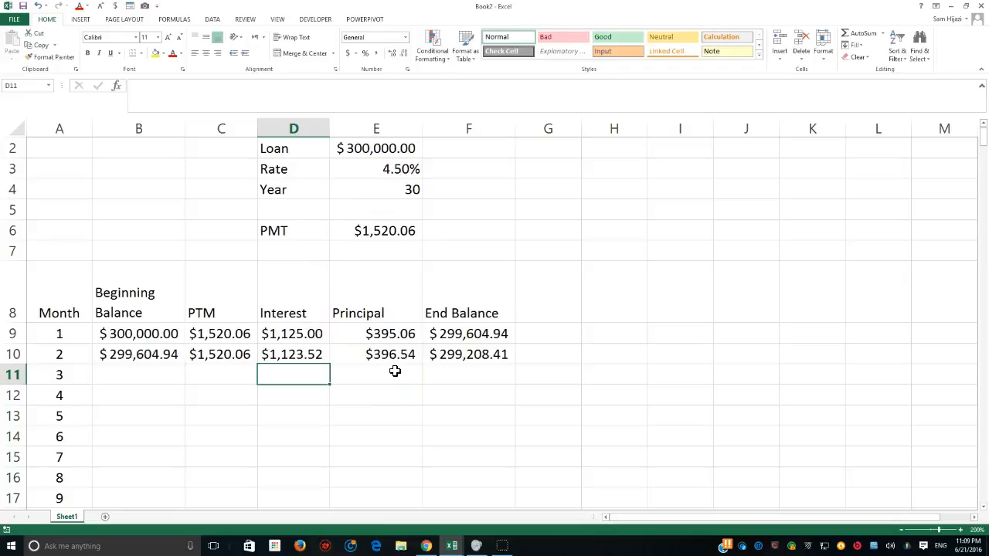
Step: Fill the month 2 formulas in B10:F10 down through month 360 and check the final end balance in F368
left_click_drag(169, 356, 435, 355)
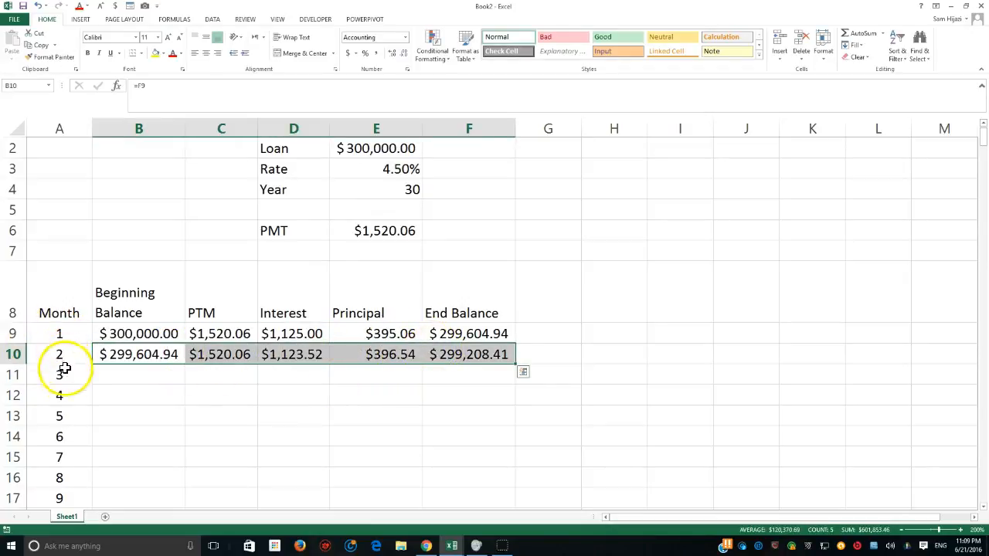
double_click(516, 365)
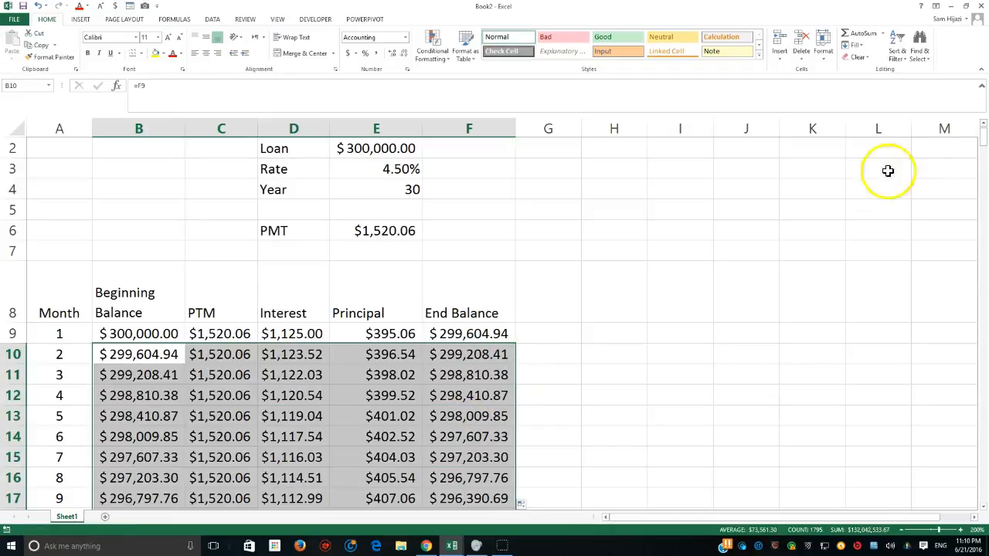
left_click(460, 358)
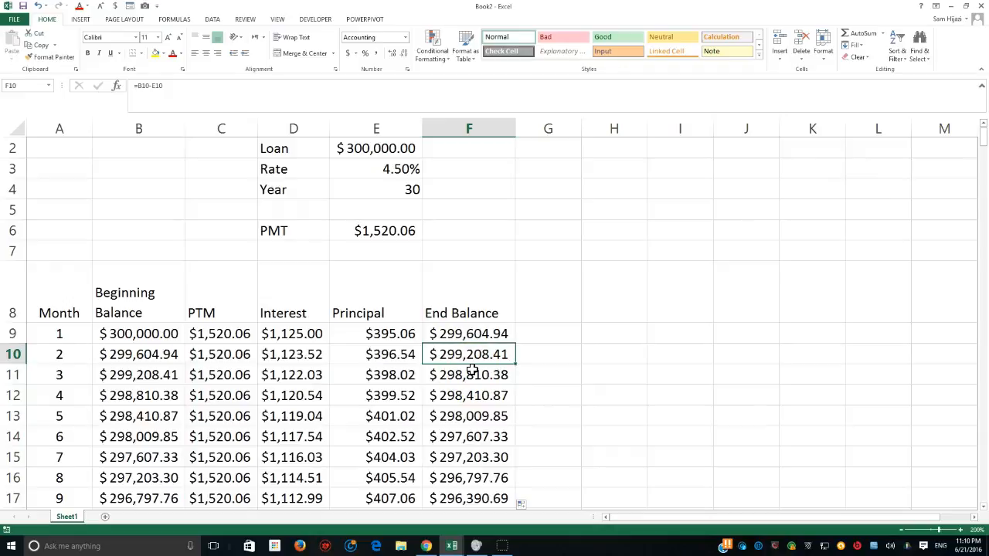
key("ctrl+Down")
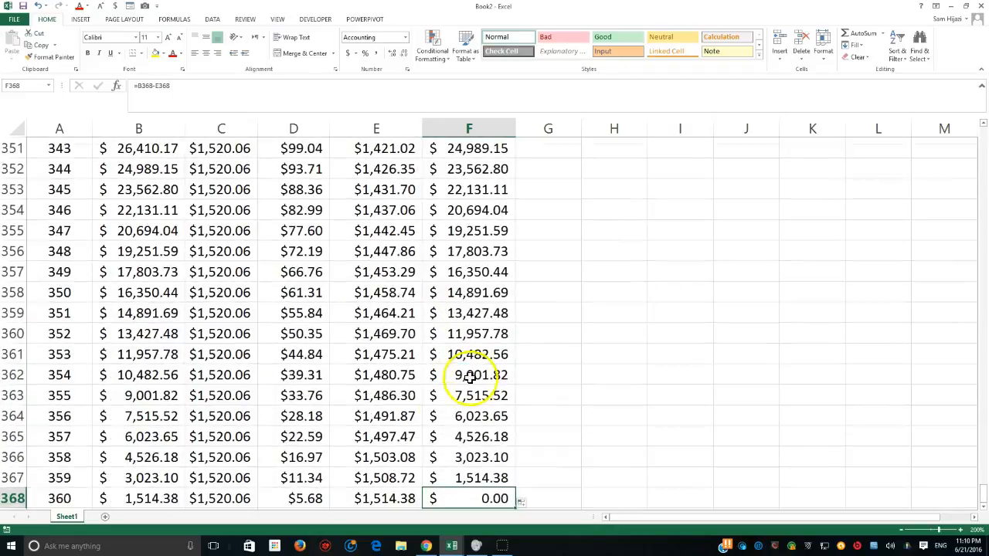
mouse_move(511, 553)
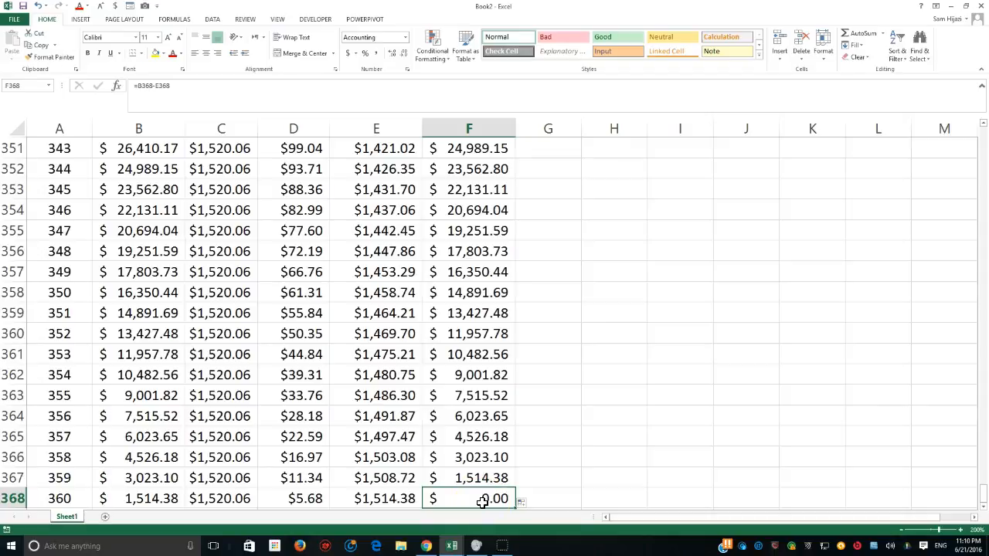
Step: Enter the label "Total Interst" in A2, above the amortization schedule
key("ctrl+Up")
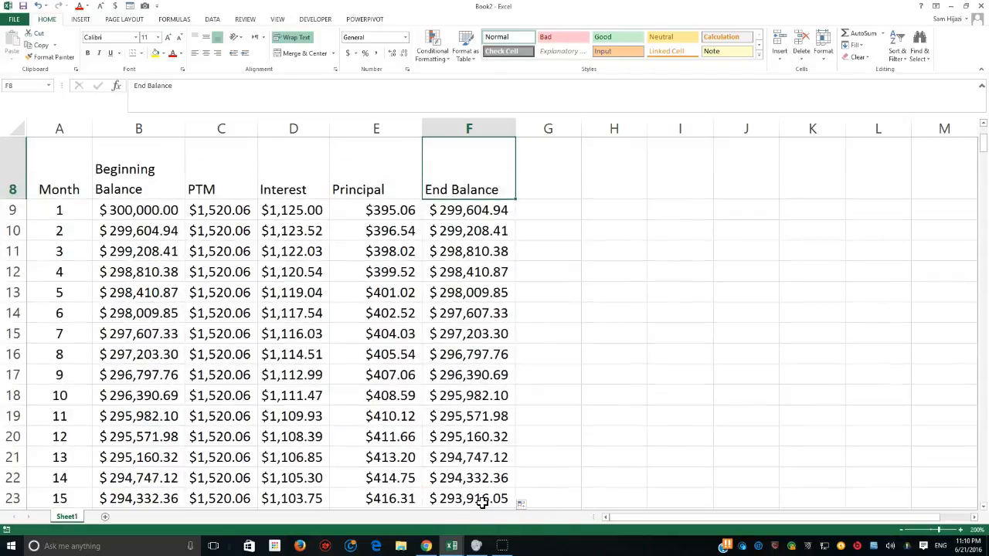
scroll(482, 503, "up", 3)
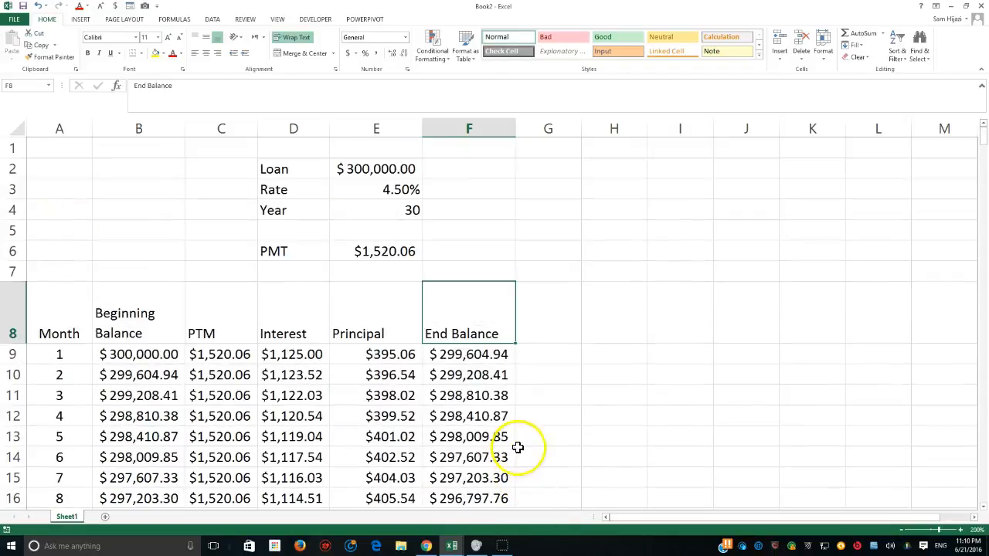
left_click(62, 169)
type("T")
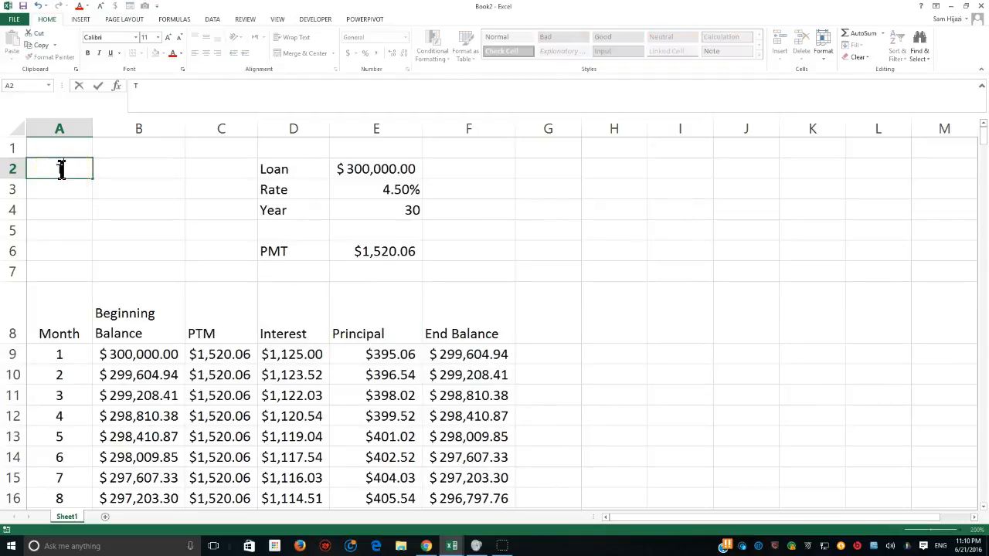
type("otal Inte")
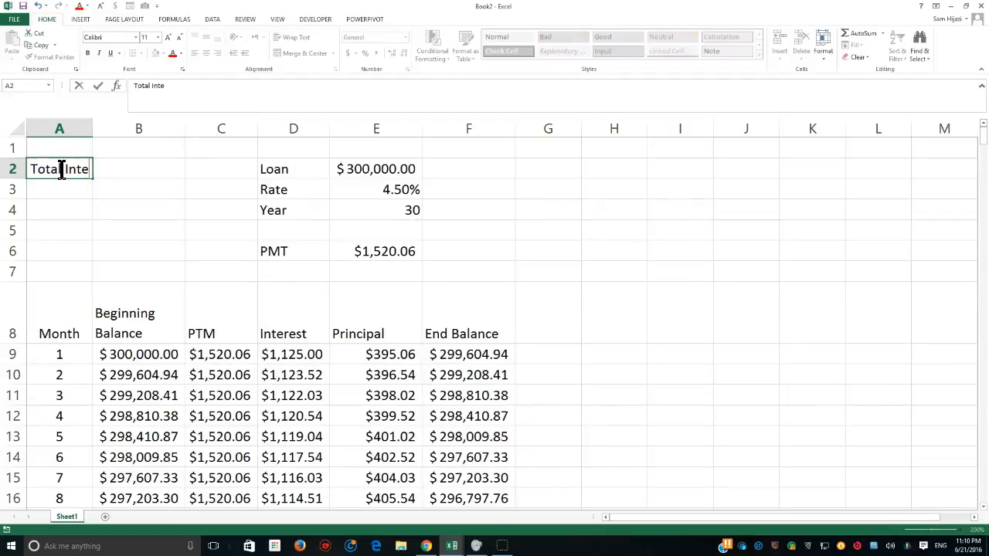
type("re")
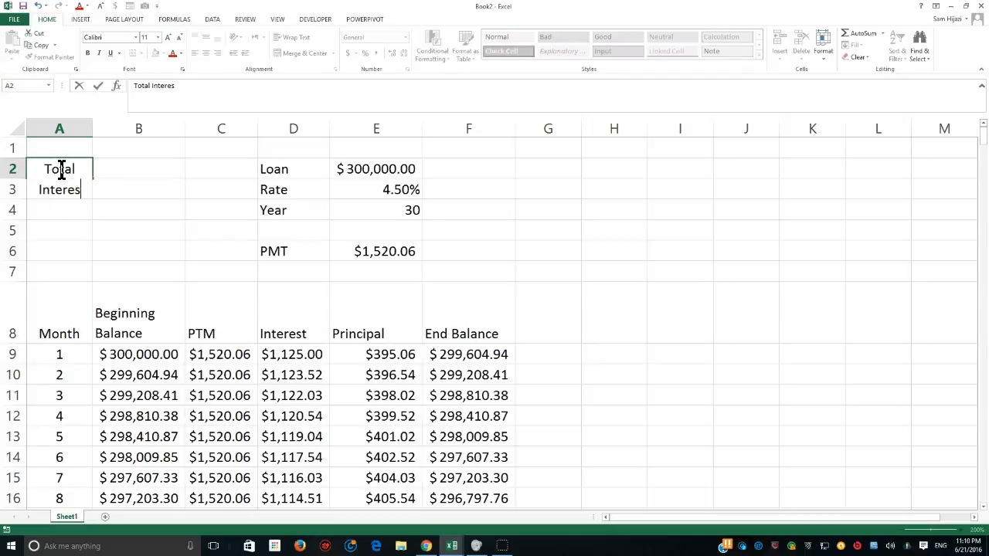
type("s")
key("BackSpace")
key("BackSpace")
key("BackSpace")
key("BackSpace")
type("er")
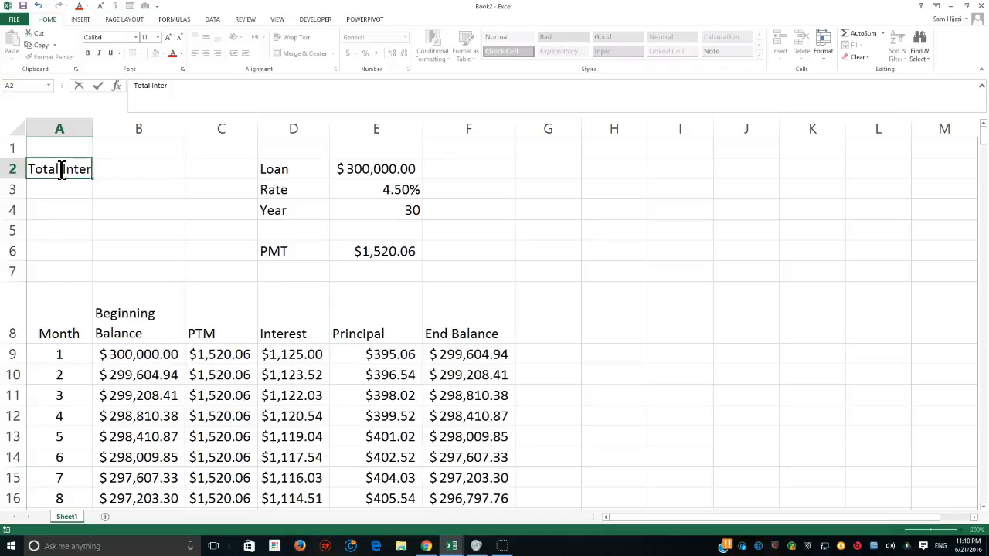
type("e")
key("BackSpace")
key("BackSpace")
type("rst")
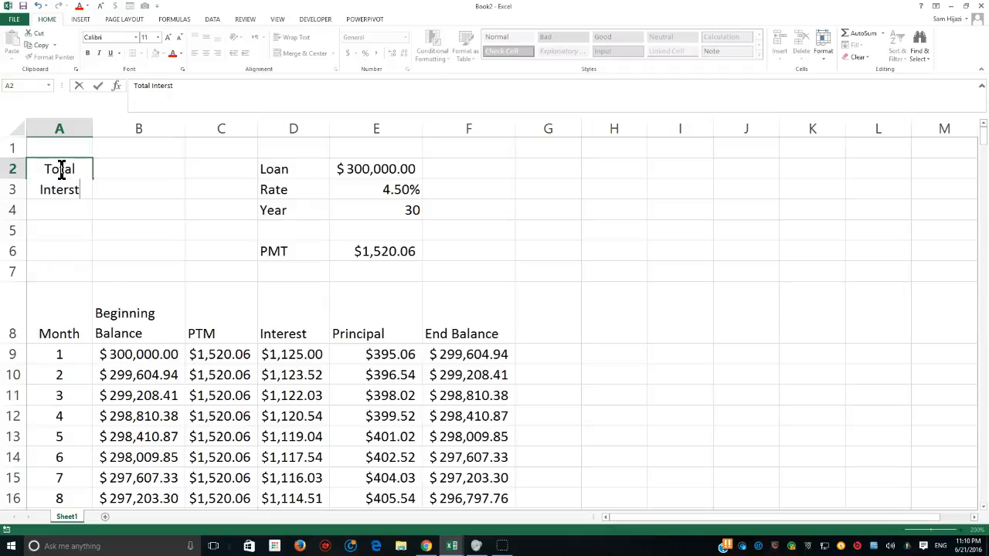
key("BackSpace")
key("BackSpace")
type("est")
key("Return")
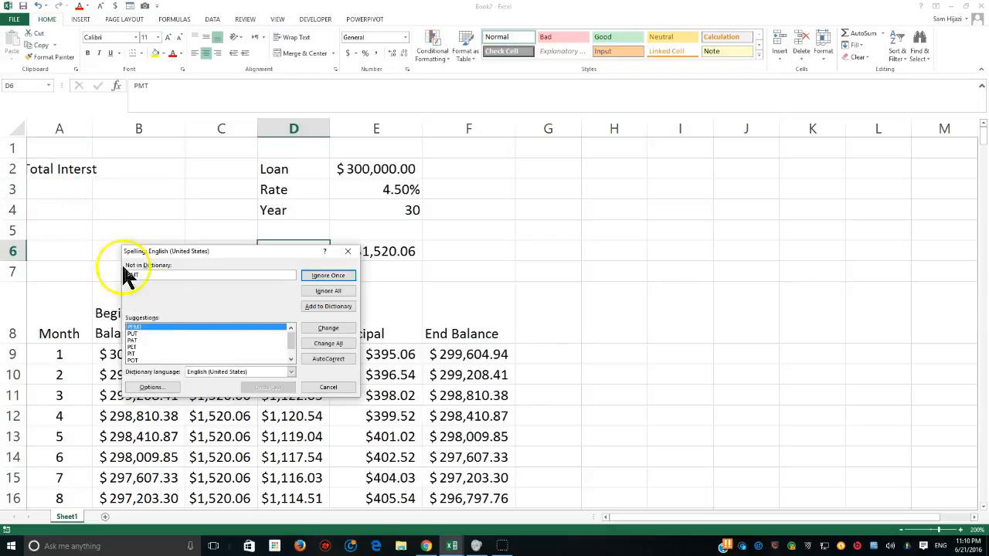
Step: Spell-check the sheet, ignoring all instances of PMT and PTM and changing "Interst" to "Interest" in A2
left_click(345, 292)
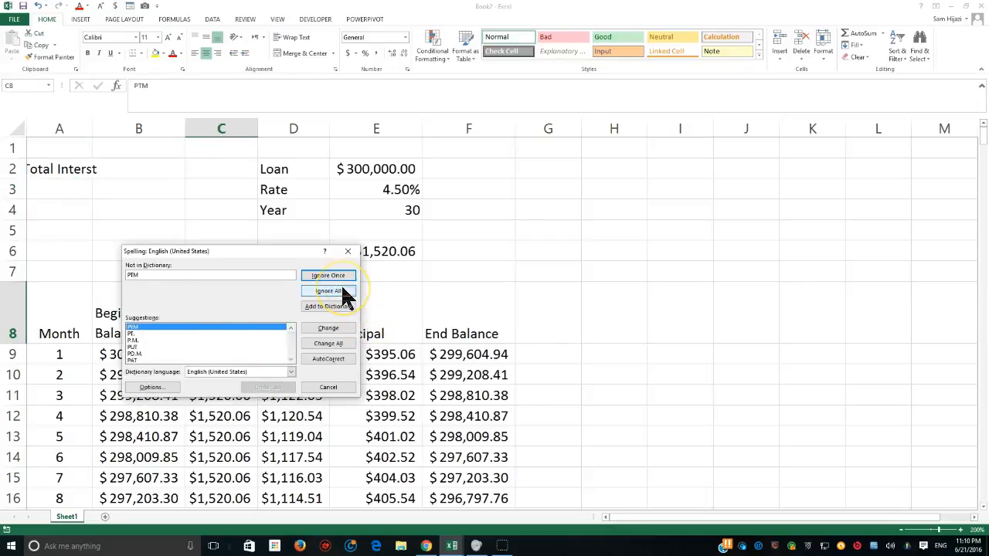
left_click(345, 292)
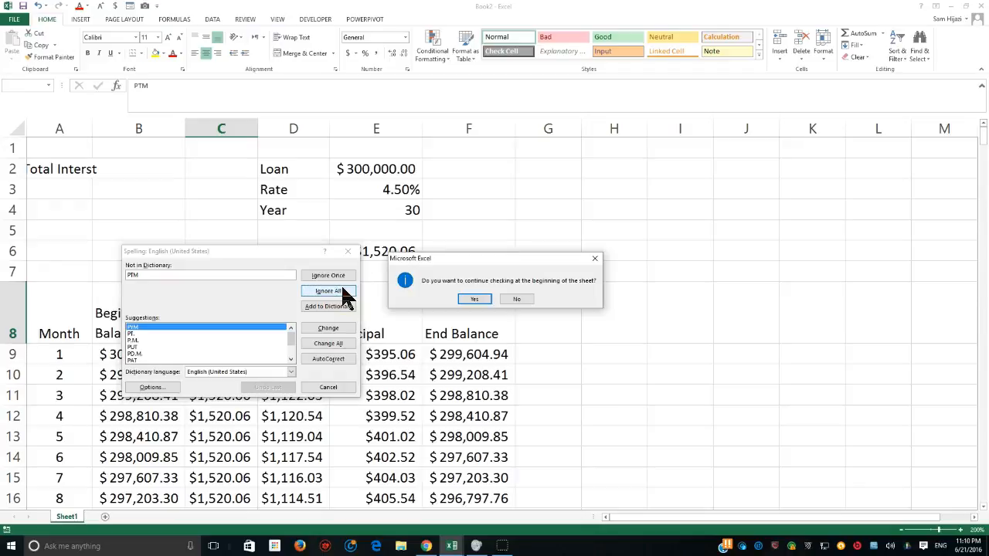
left_click(466, 300)
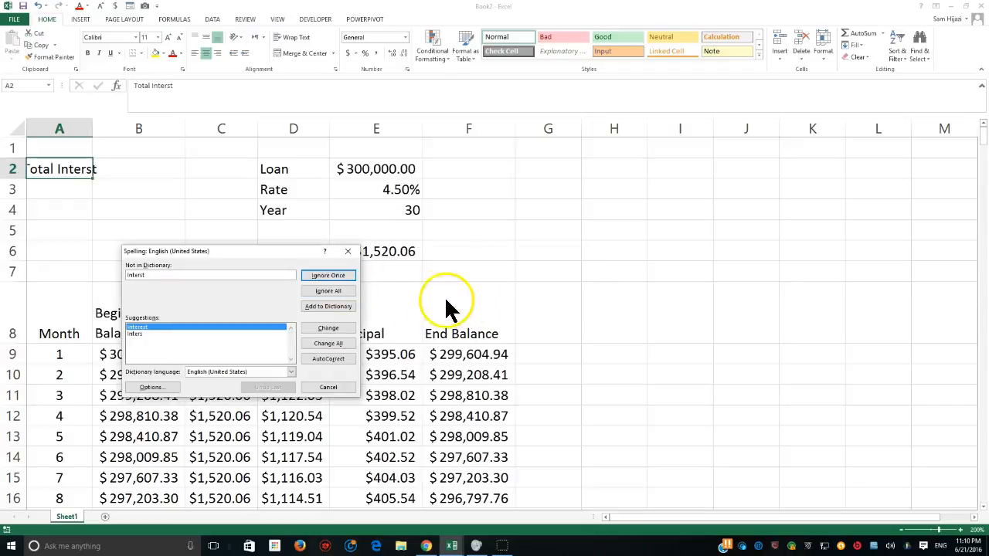
left_click(336, 328)
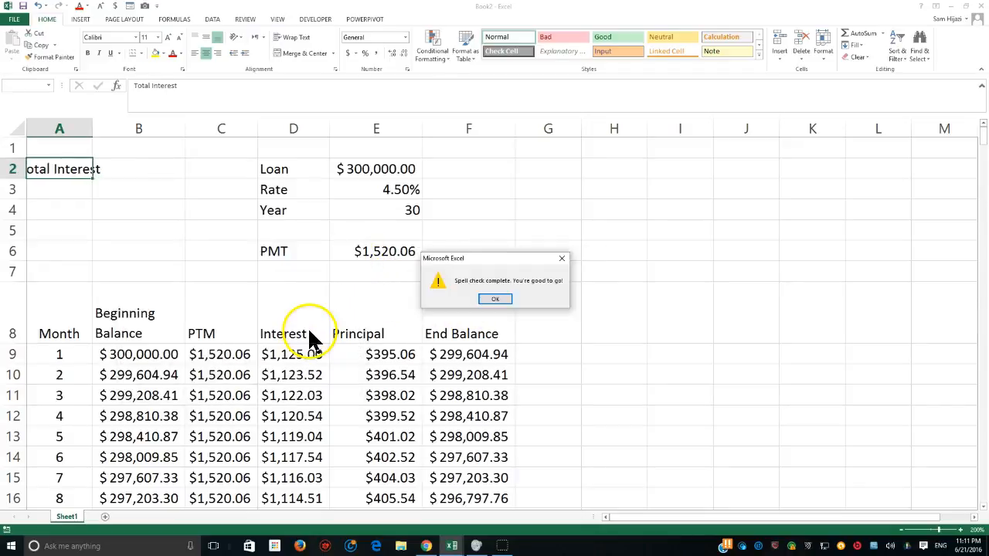
left_click(495, 300)
Step: Total the schedule's interest in A3 with =SUM(D9:D368) and widen column A to fit its contents
left_click_drag(94, 128, 109, 129)
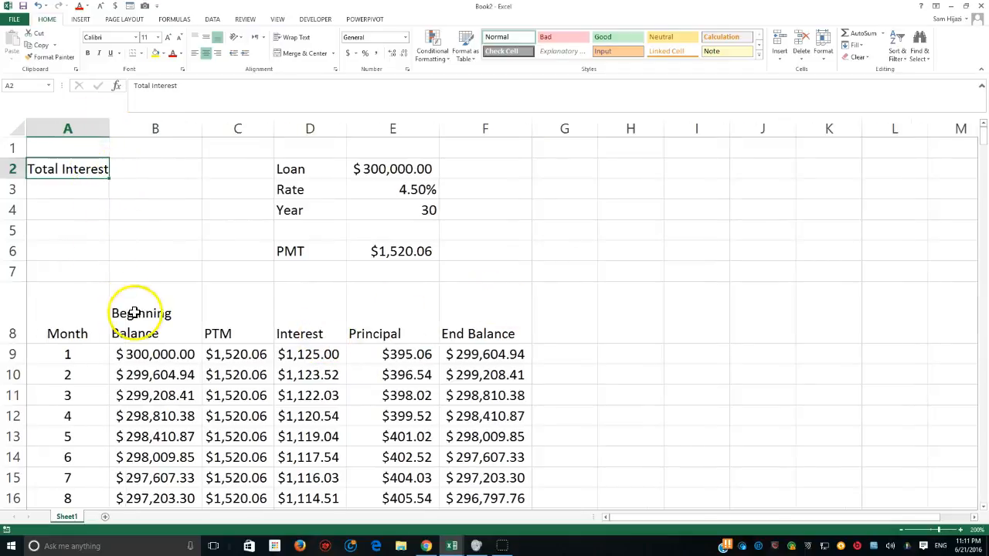
left_click(79, 187)
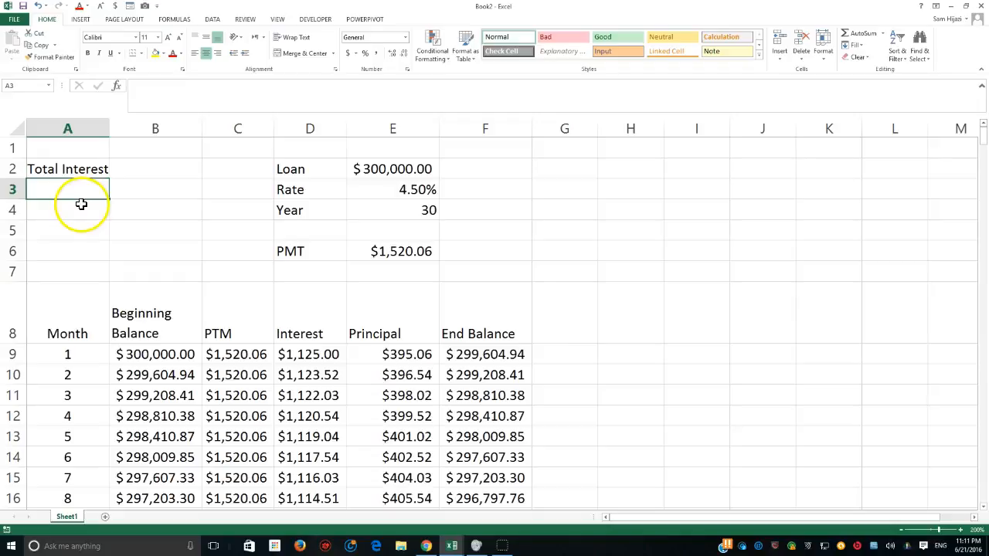
type("=sum(")
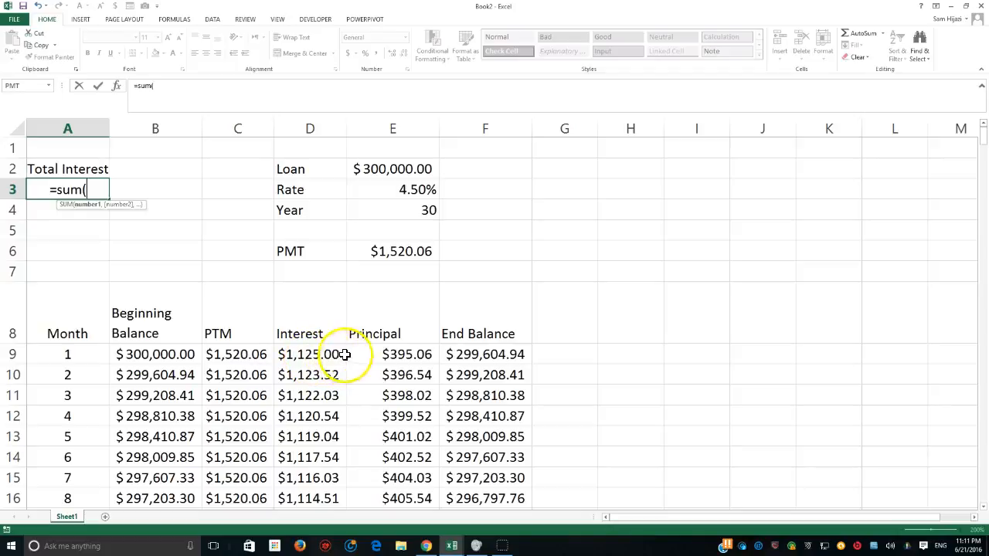
left_click(305, 357)
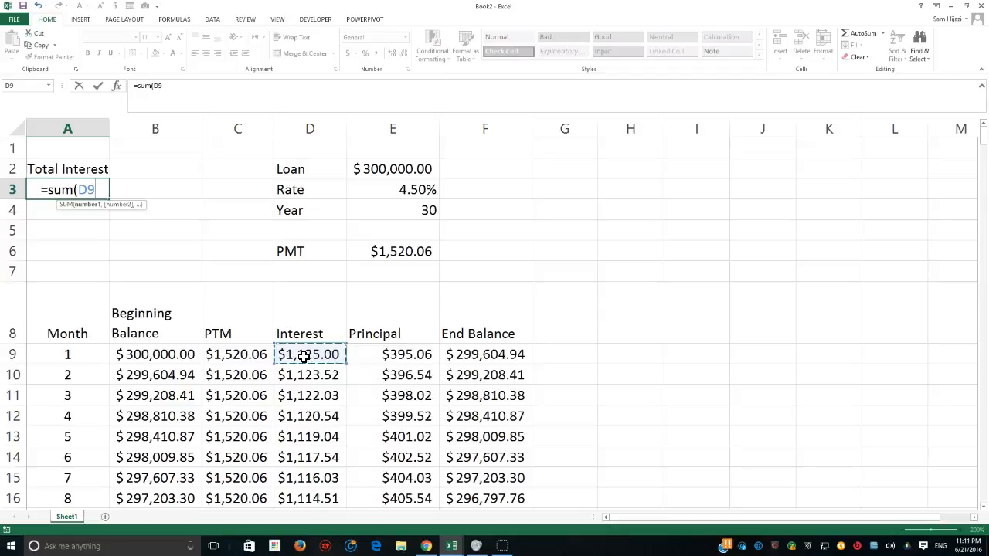
key("ctrl+shift+Down")
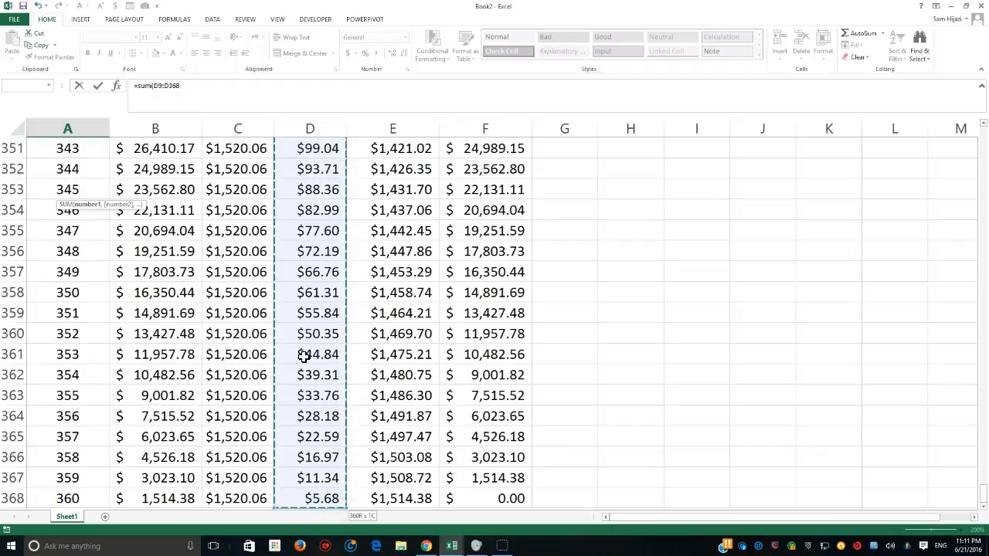
key("Escape")
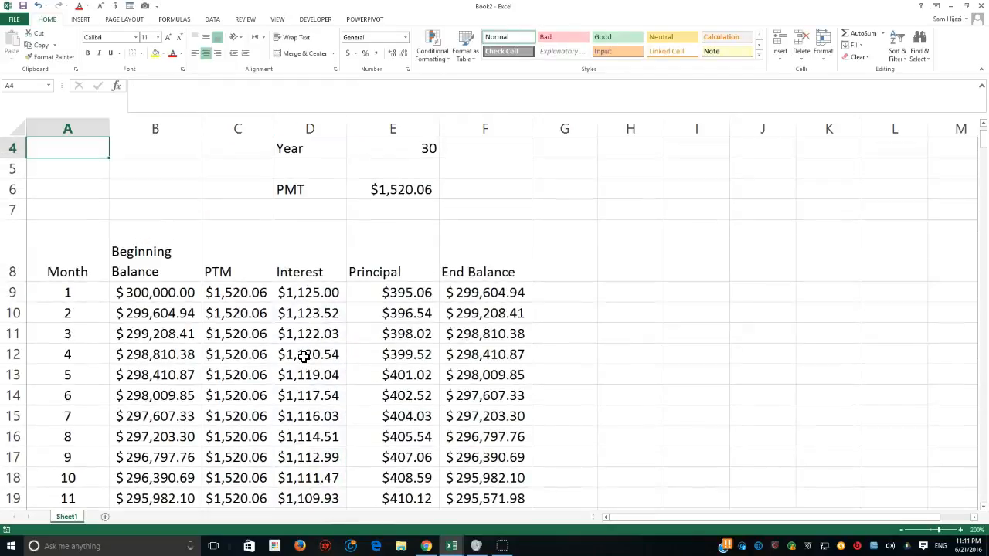
scroll(144, 176, "up", 1)
left_click(86, 191)
double_click(109, 126)
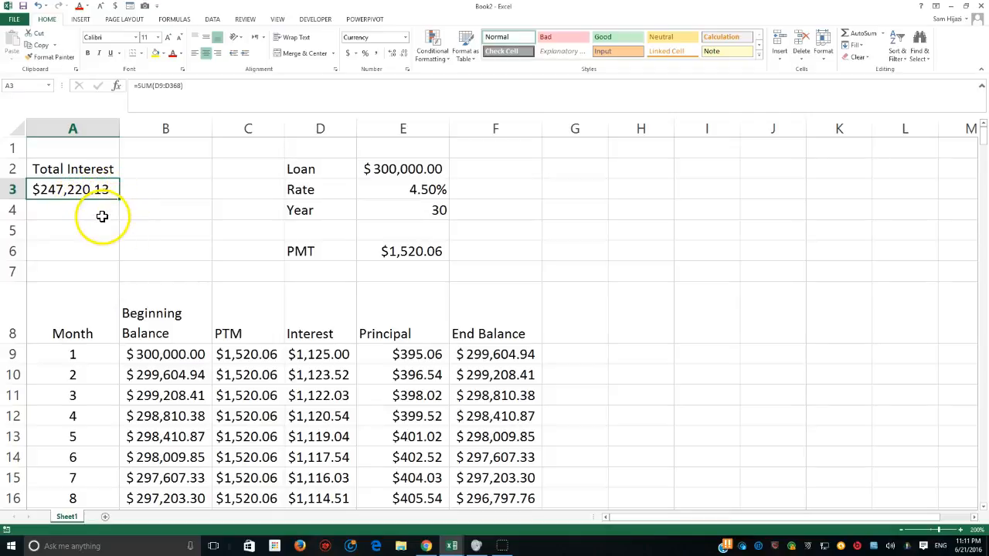
Step: Label B2 "Original" and link B3 to the loan amount with =E2
left_click(129, 169)
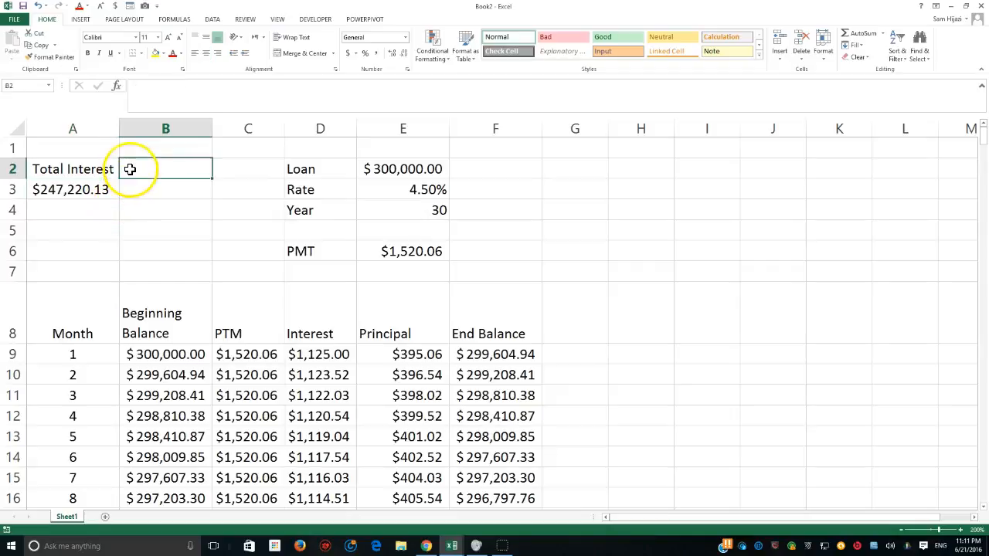
type("Original")
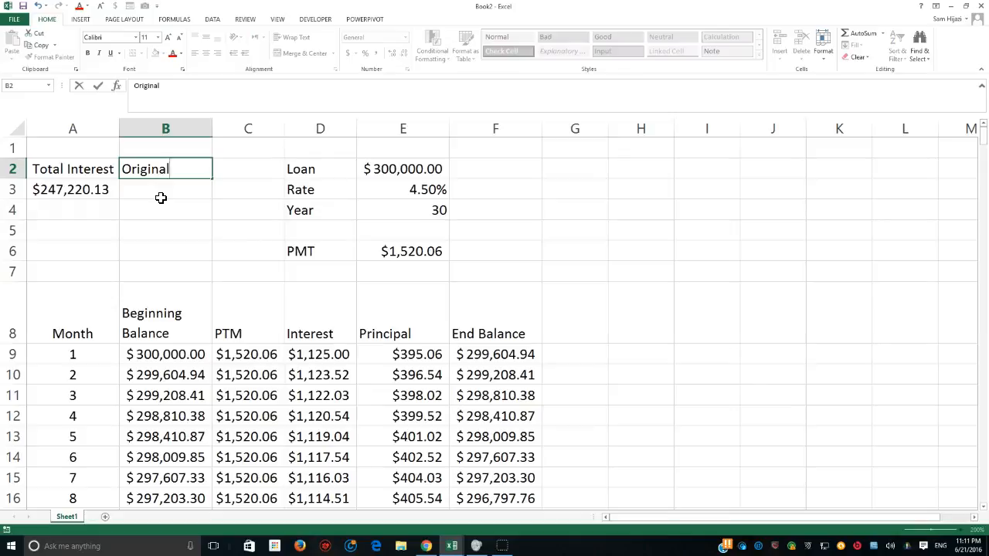
key("Return")
type("=")
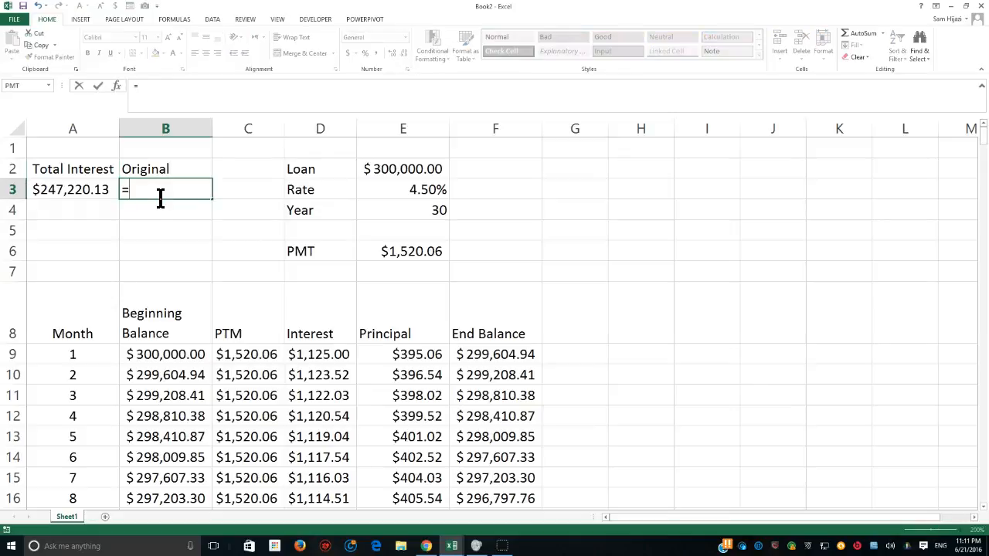
left_click(415, 168)
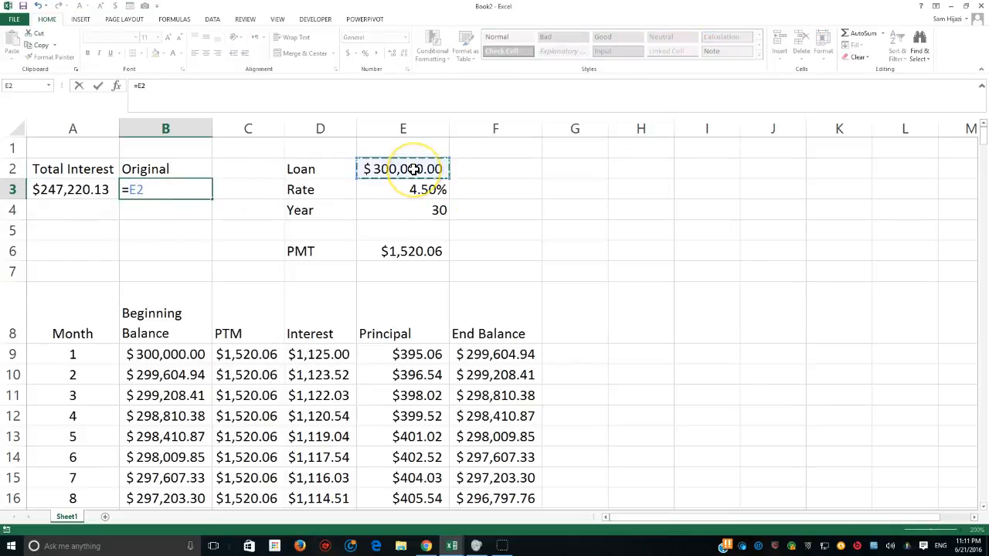
key("Return")
Step: Add the total interest and original loan amount in A5 with =SUM(A3:B3)
left_click(85, 228)
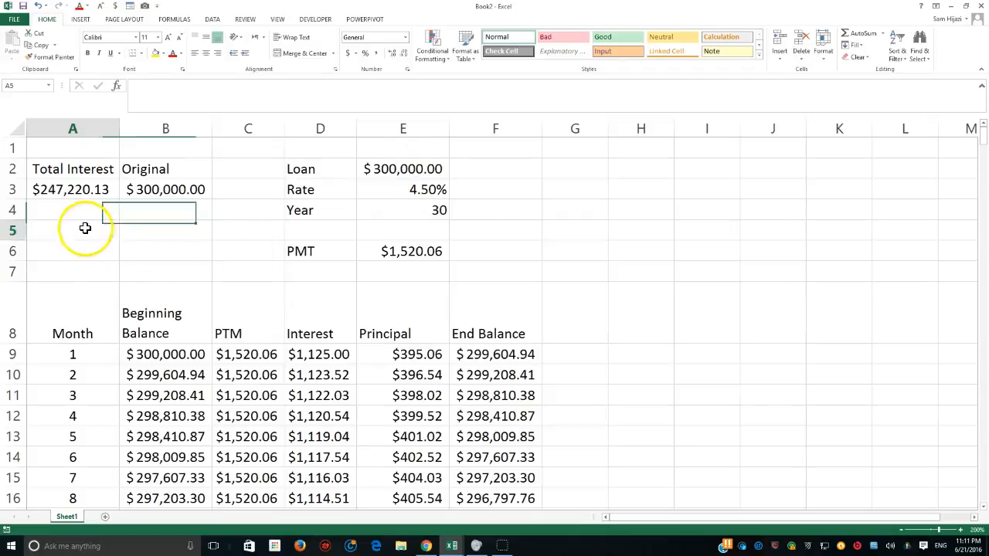
type("=")
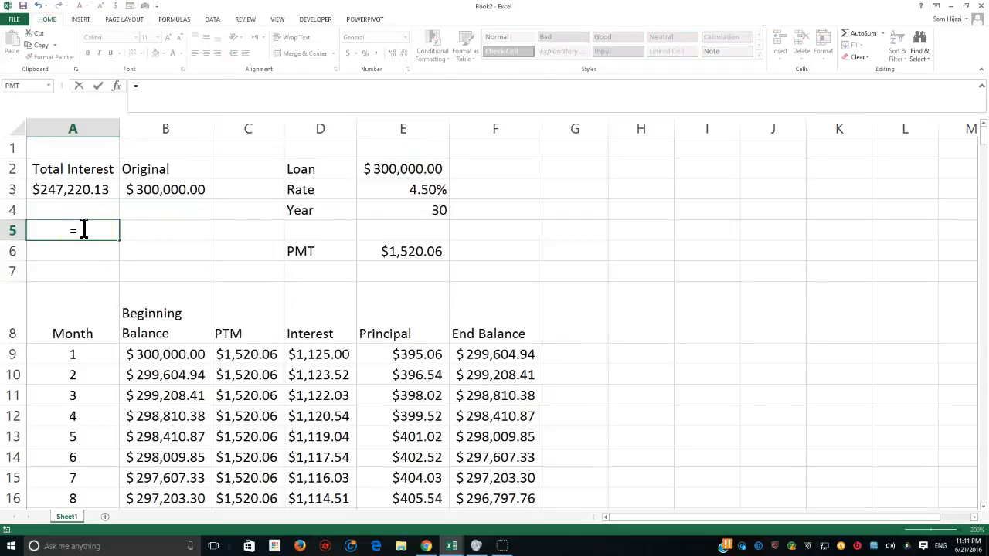
type("sum(")
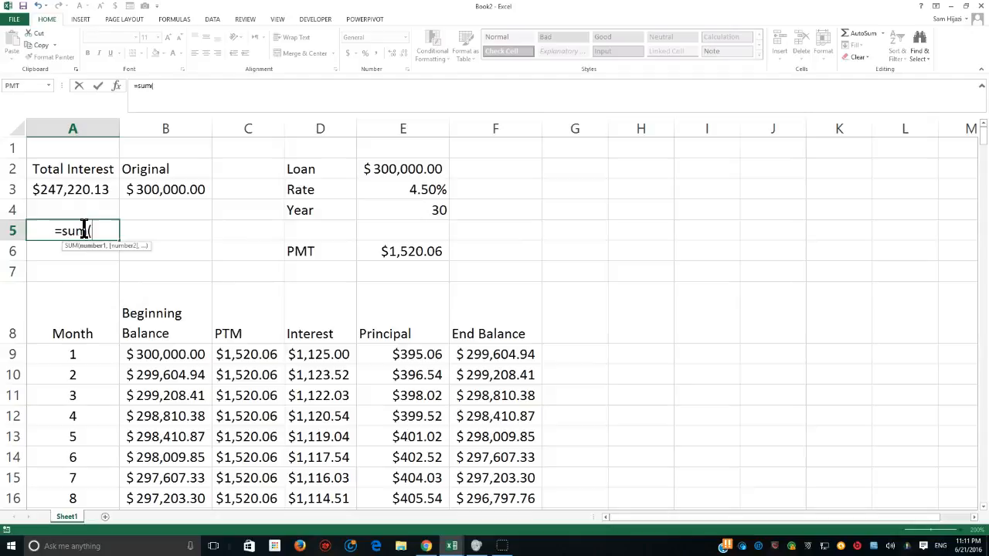
left_click_drag(48, 192, 166, 195)
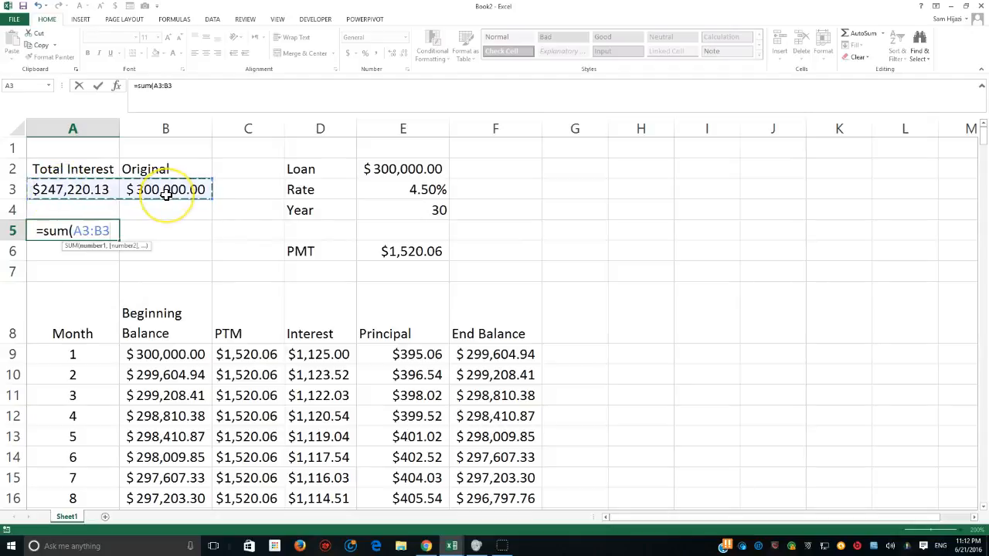
type(")")
key("Return")
key("Return")
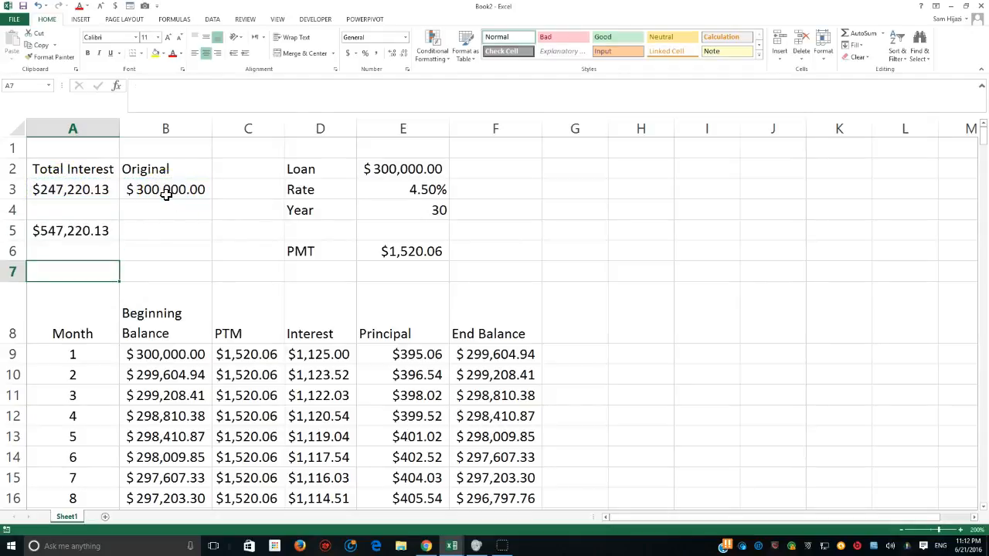
left_click(37, 230)
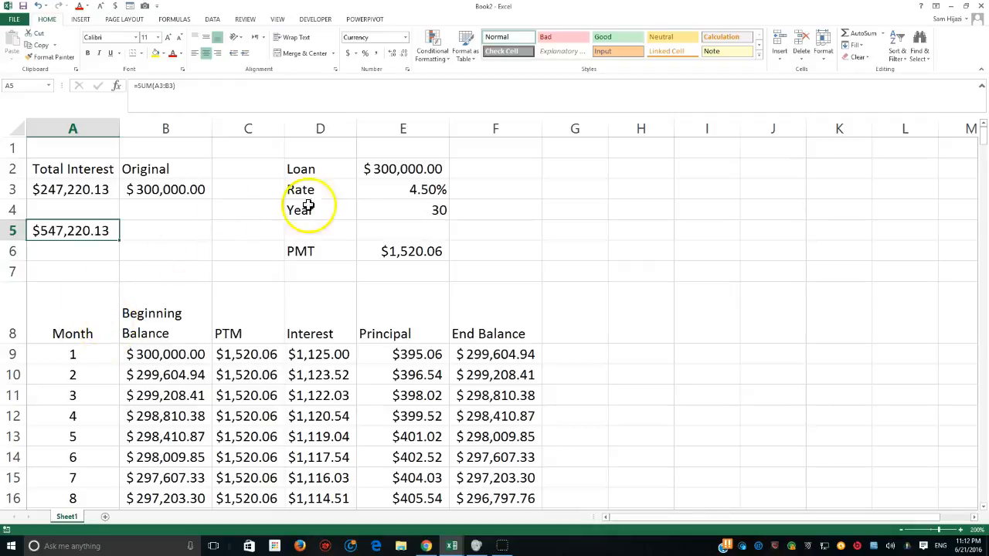
Step: Set the loan rate in E3 to 10%
left_click(417, 189)
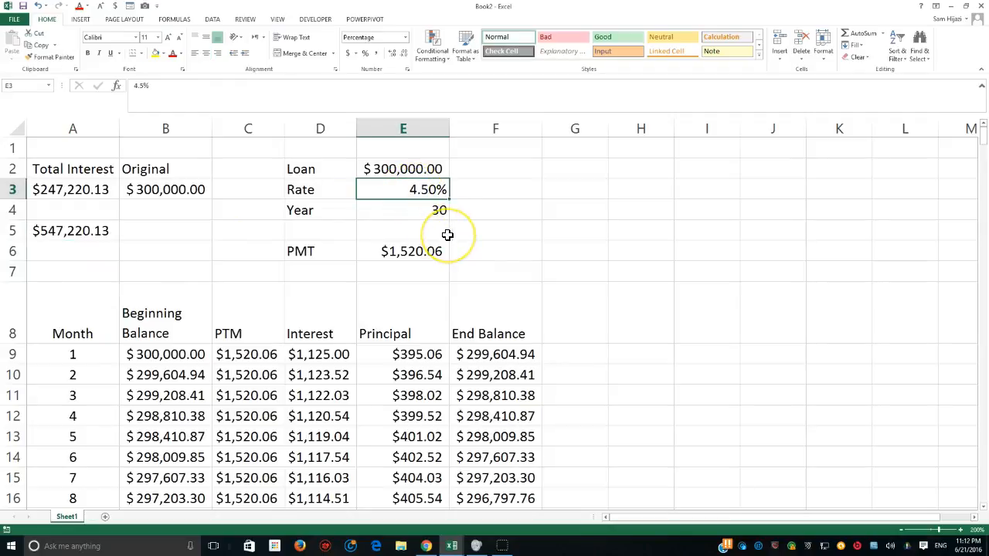
type("1")
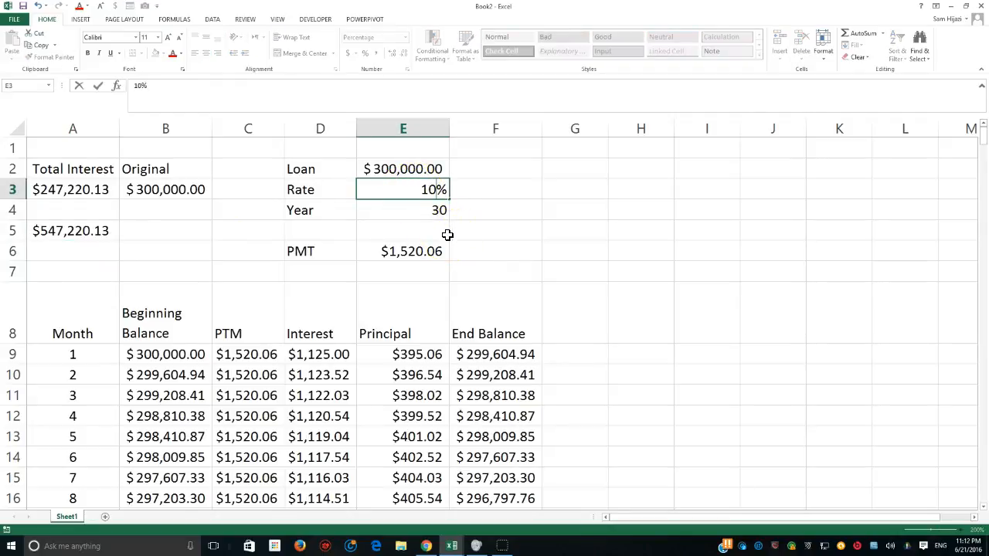
key("Return")
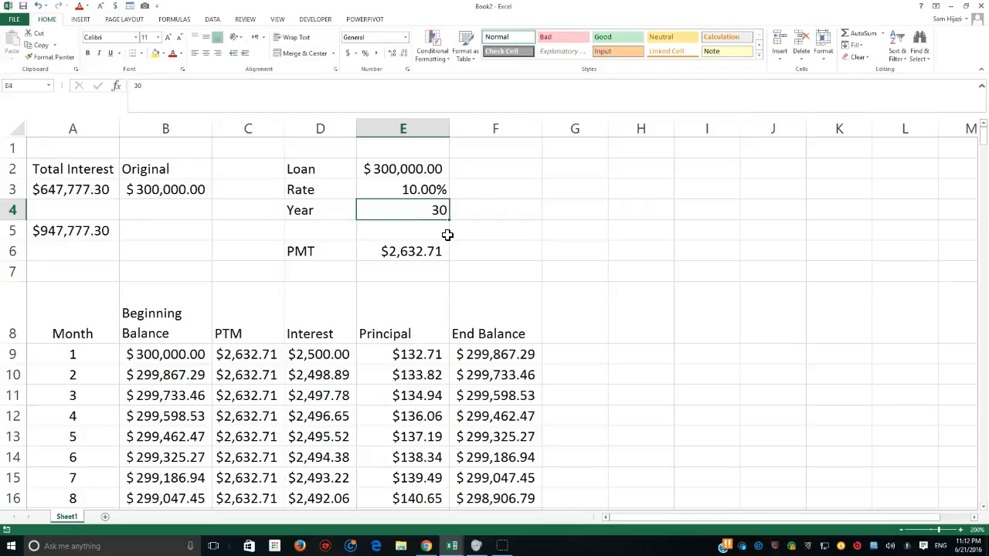
Step: Set the loan rate in E3 to 6% and check the total interest and original loan cells
left_click(426, 189)
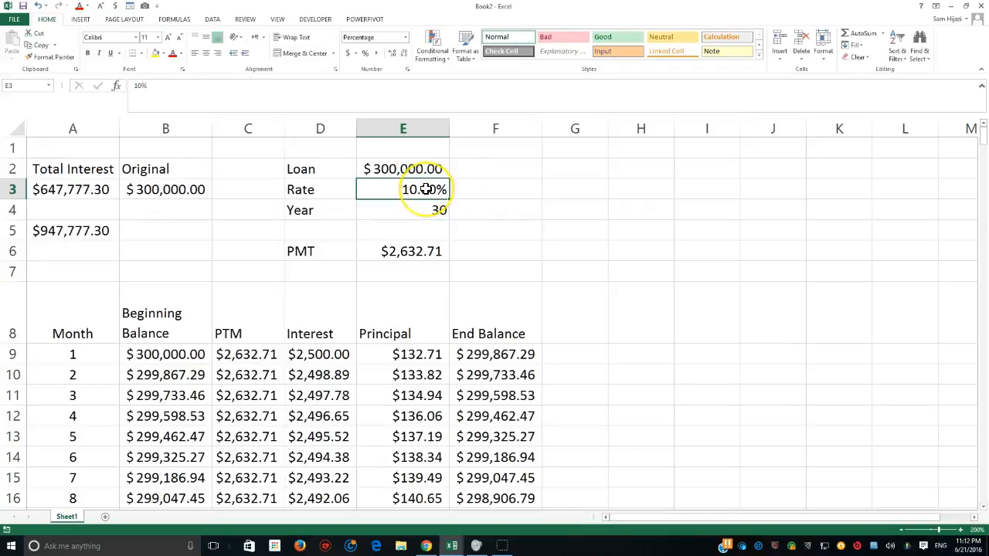
type("6")
key("Return")
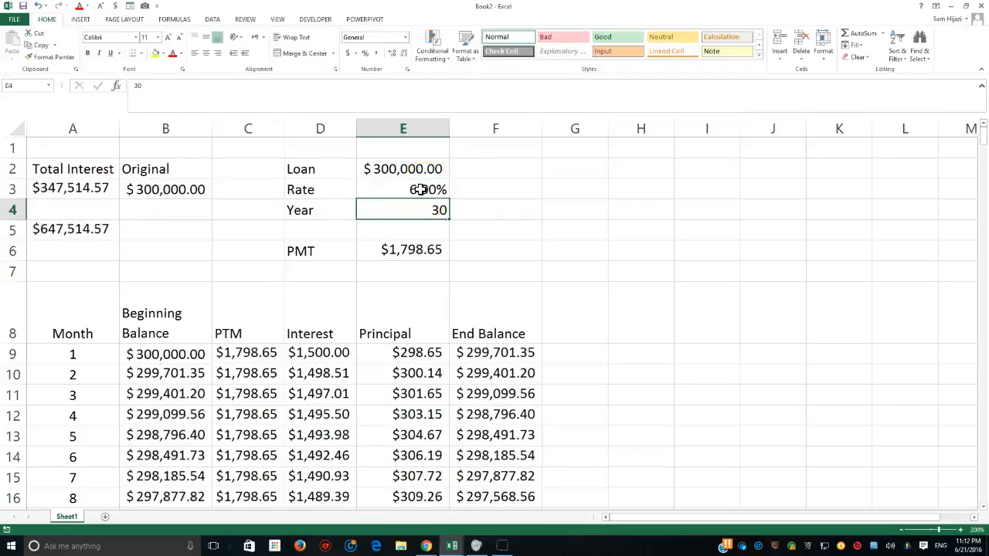
left_click(81, 195)
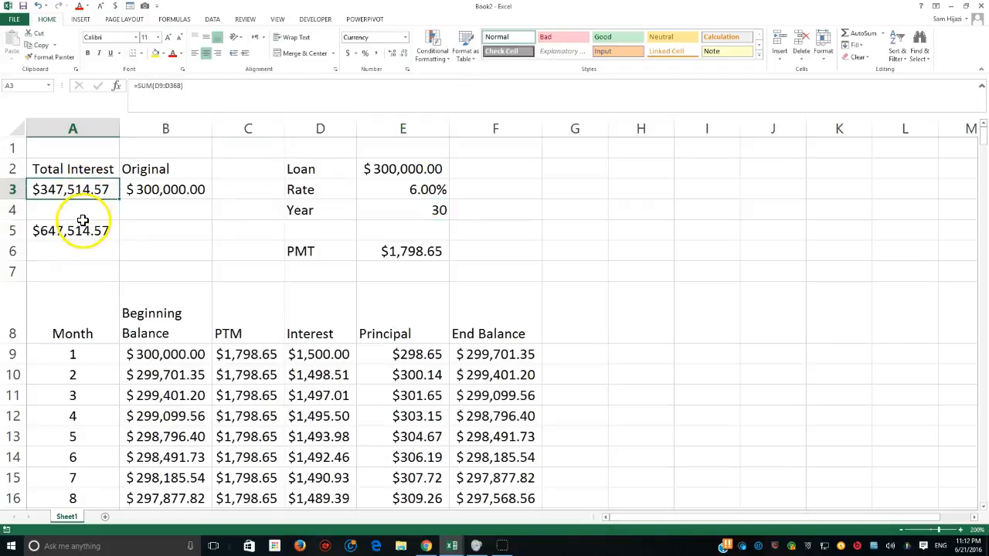
left_click(136, 194)
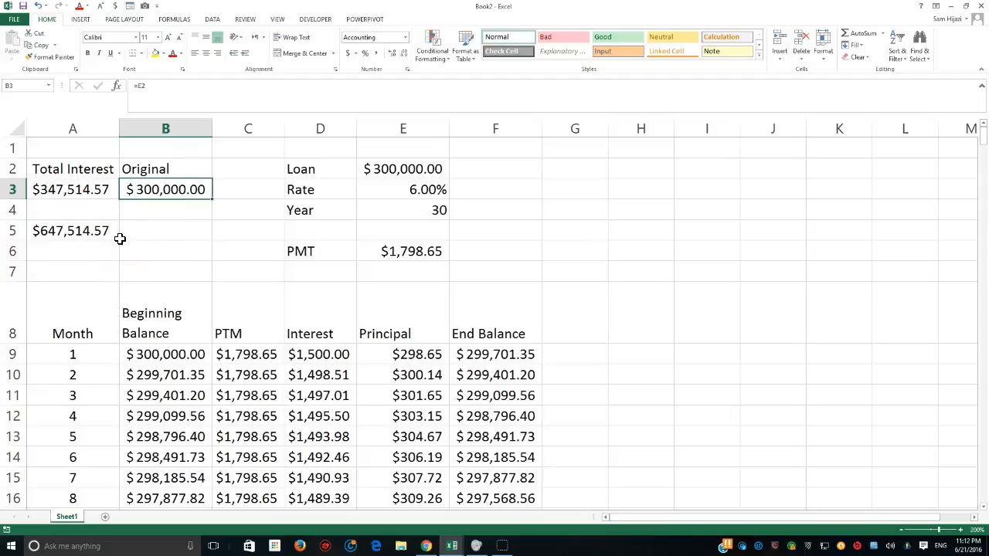
Step: Set the loan rate in E3 to 3%
left_click(417, 190)
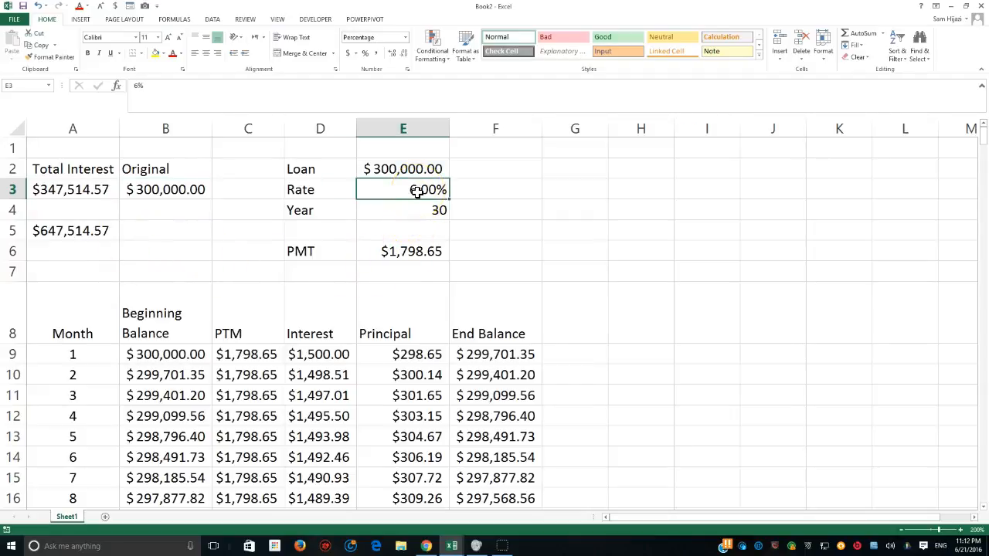
type("3")
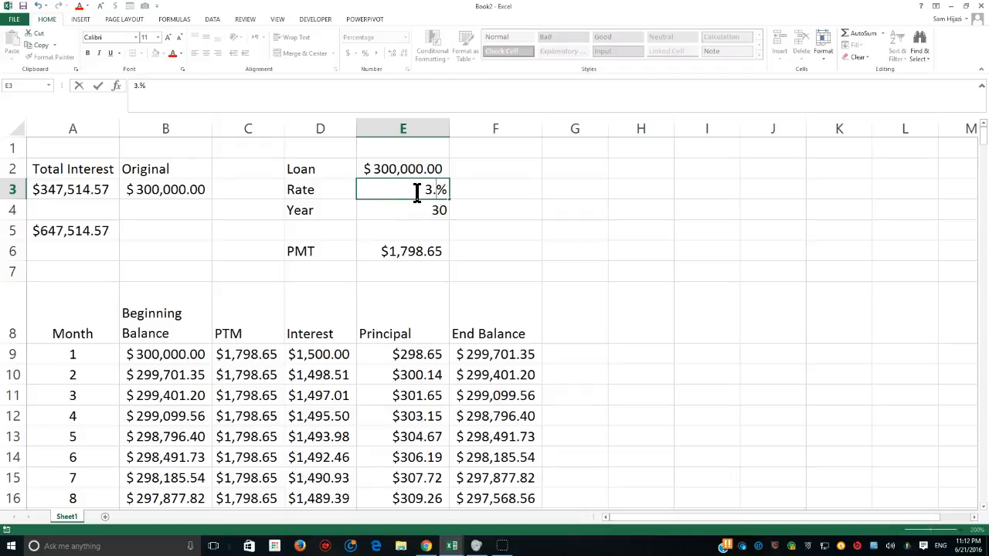
key("Return")
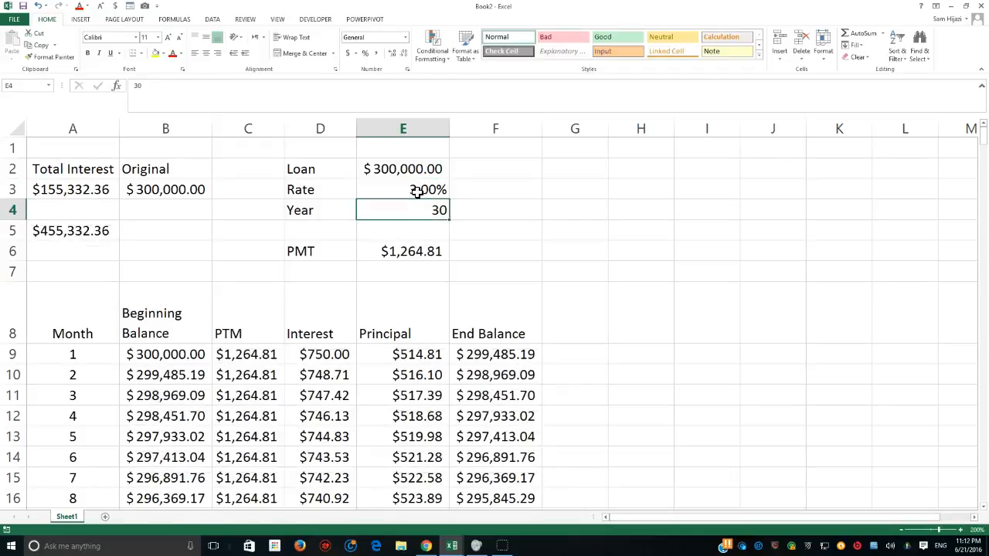
Step: Glance over the schedule and set the loan rate in E3 to 4.5%
left_click(412, 190)
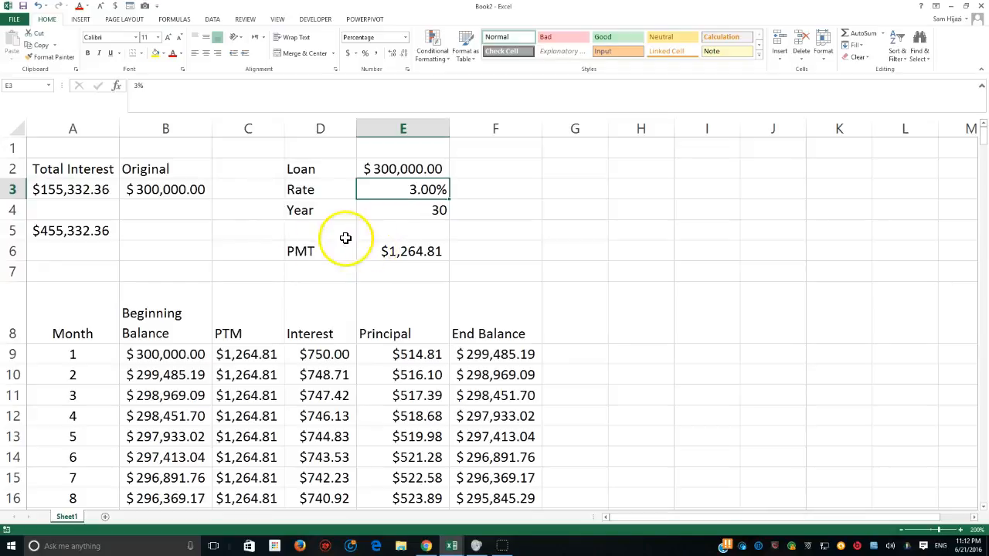
scroll(294, 348, "down", 3)
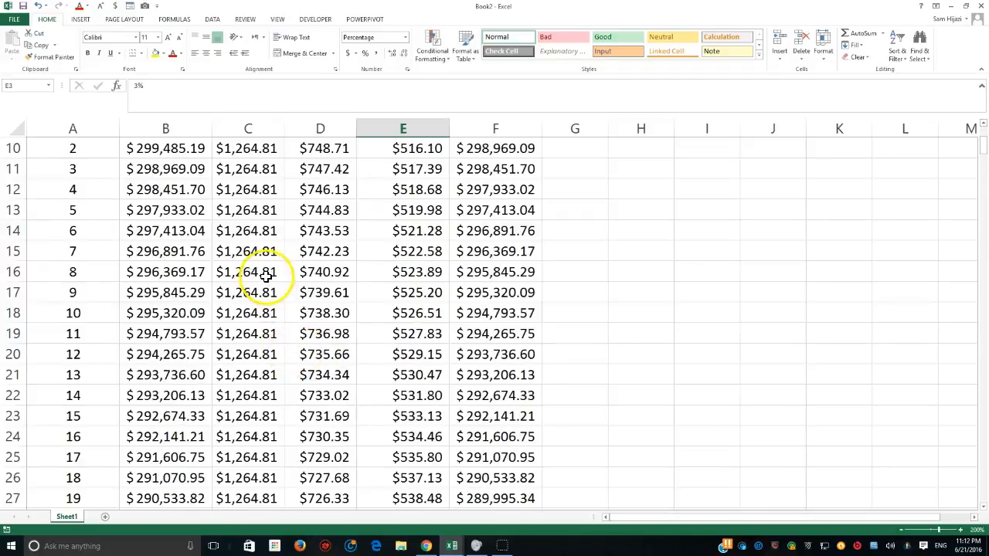
scroll(266, 275, "up", 2)
scroll(309, 294, "up", 1)
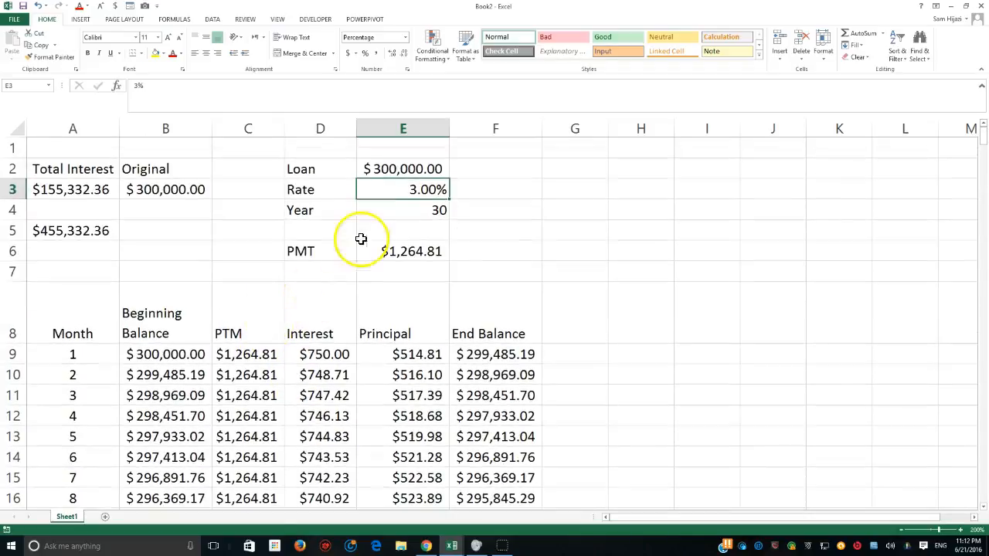
type("4.")
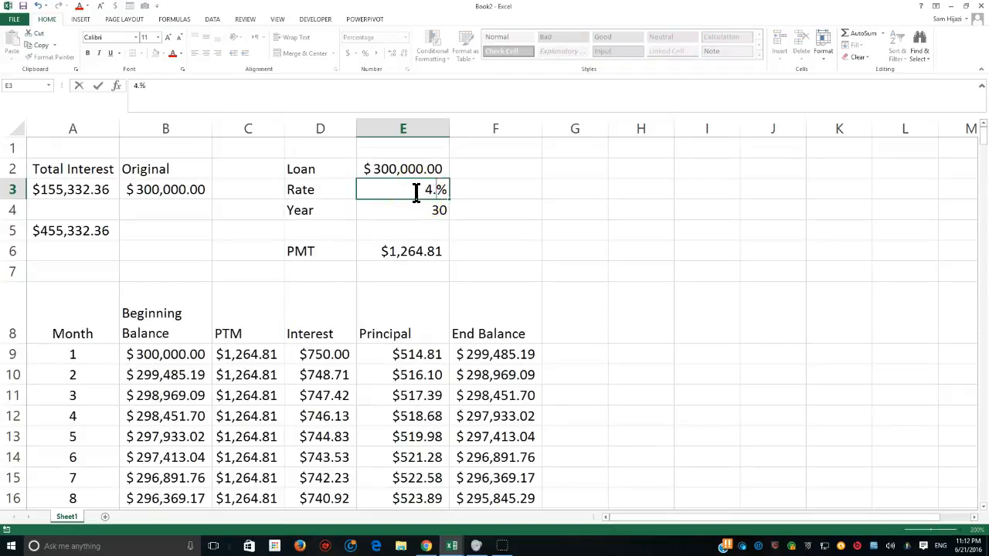
key("Return")
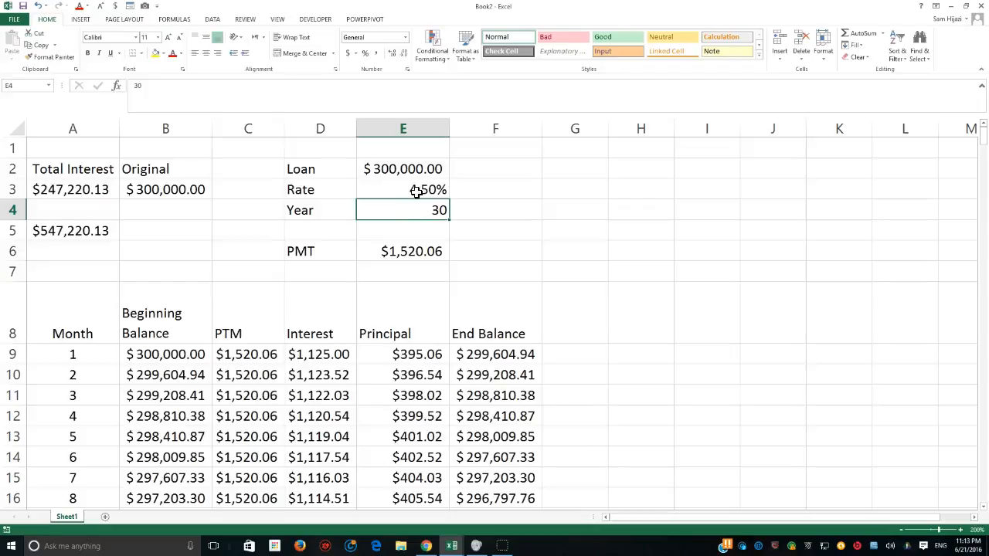
Step: Add 200 to the first month's payment in C9 with =$E$6+200 and fill the formula down the payment column
left_click(249, 354)
double_click(255, 354)
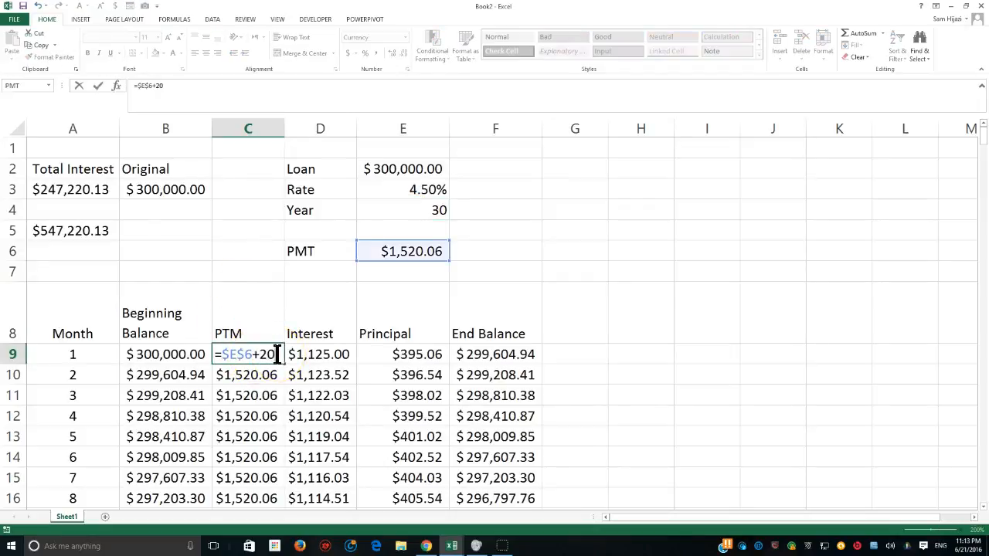
key("ctrl+Return")
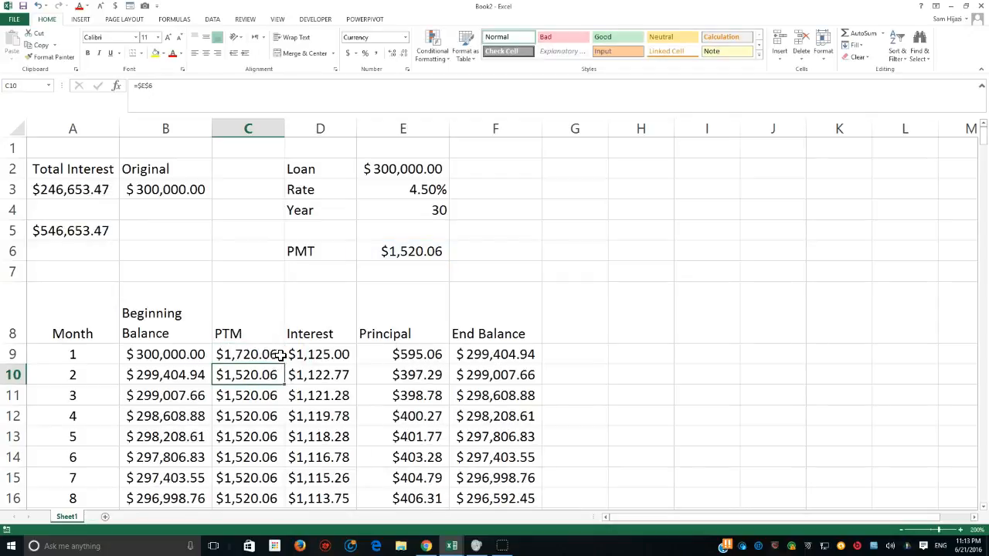
left_click(260, 354)
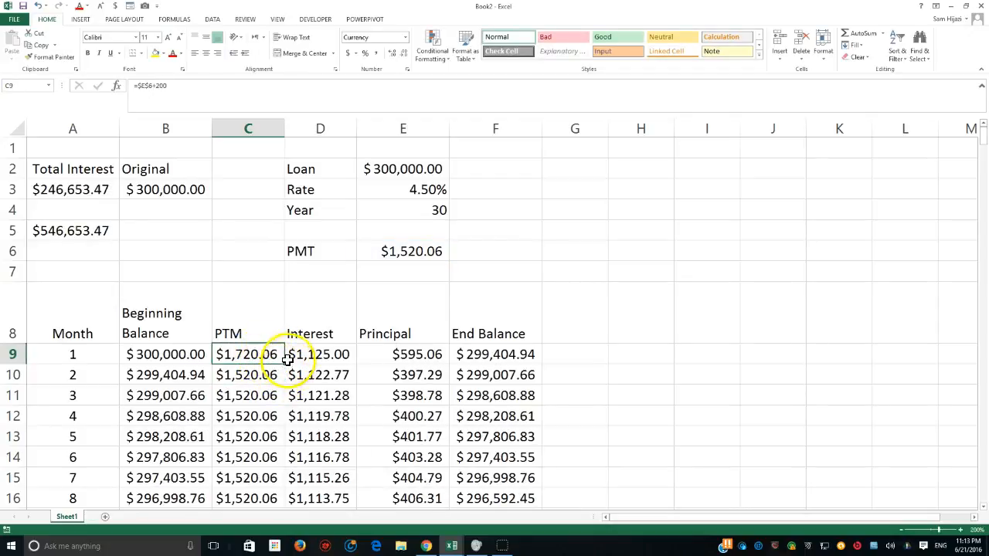
double_click(286, 365)
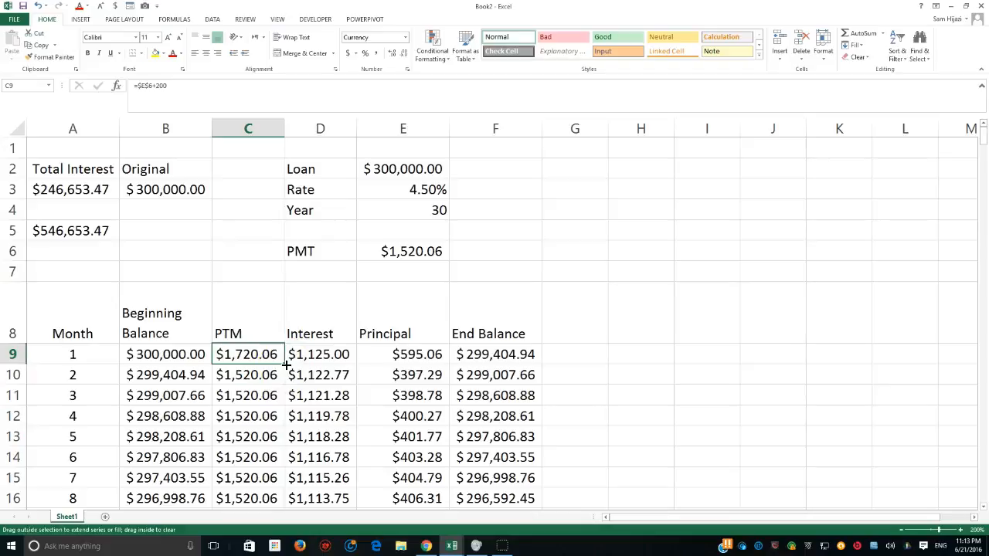
double_click(286, 365)
Step: Examine the amortization schedule for the month in which the loan is fully paid off
scroll(266, 386, "down", 7)
scroll(268, 392, "down", 18)
scroll(269, 396, "down", 20)
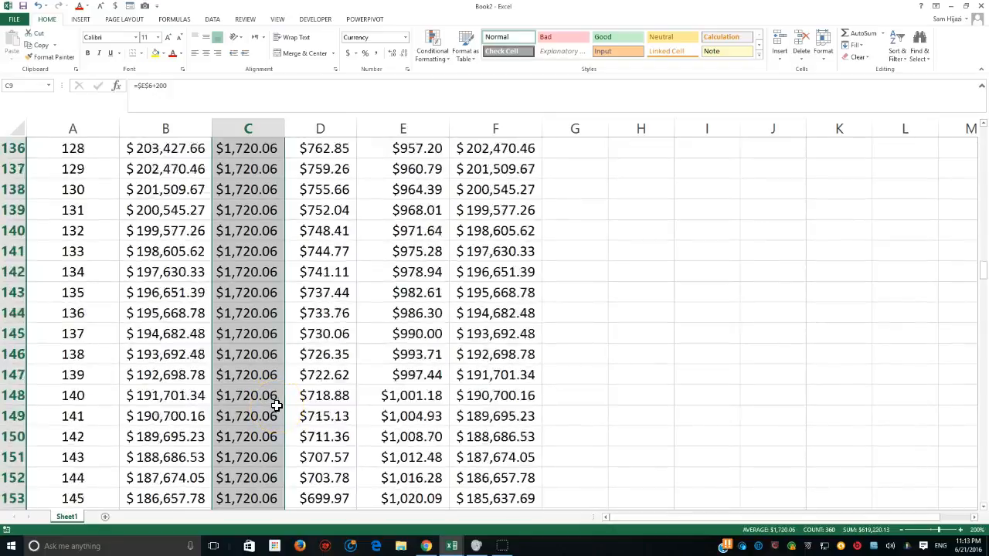
scroll(276, 405, "down", 19)
scroll(276, 409, "down", 19)
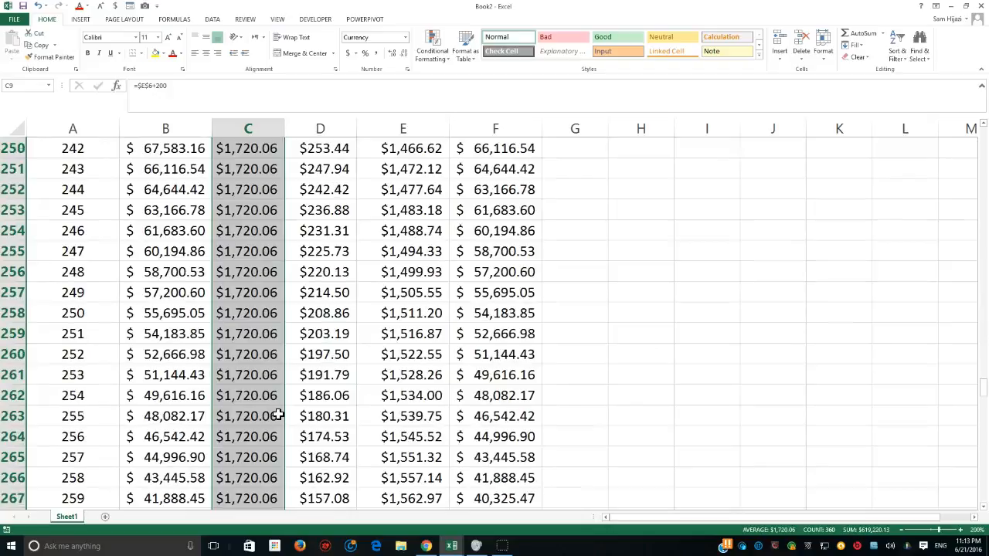
scroll(277, 416, "down", 4)
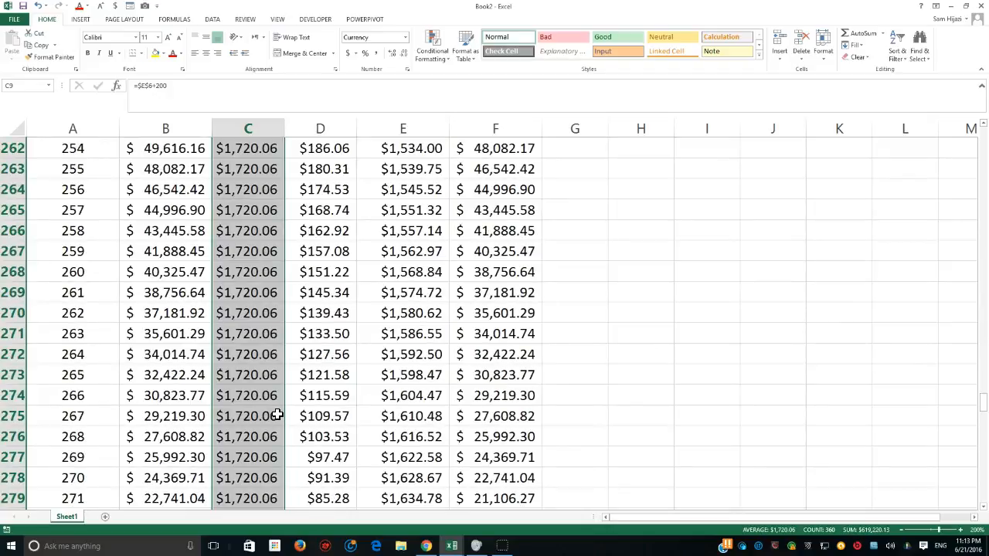
scroll(276, 415, "down", 6)
left_click(323, 416)
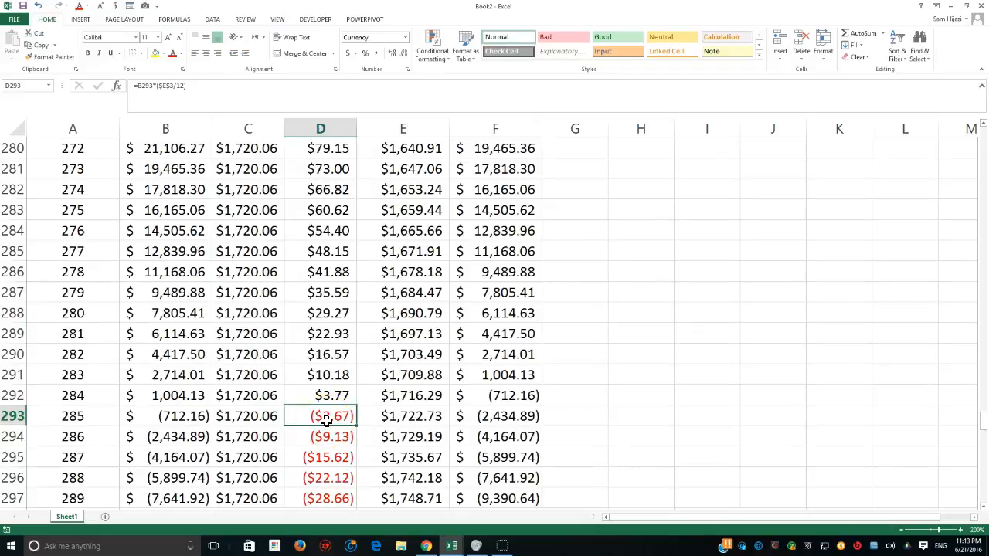
left_click(14, 396)
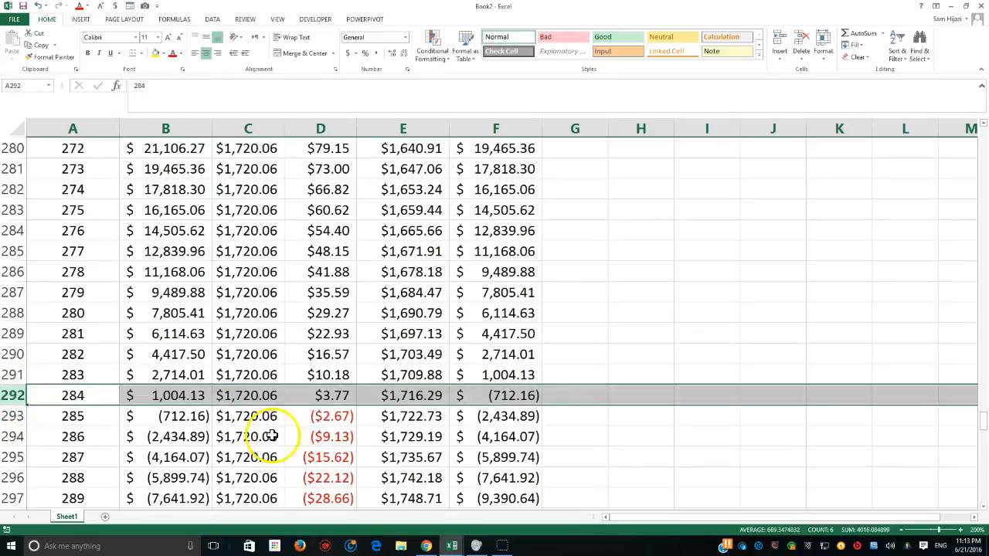
Step: Calculate the payoff time in years in G290 with =292/12
left_click(580, 350)
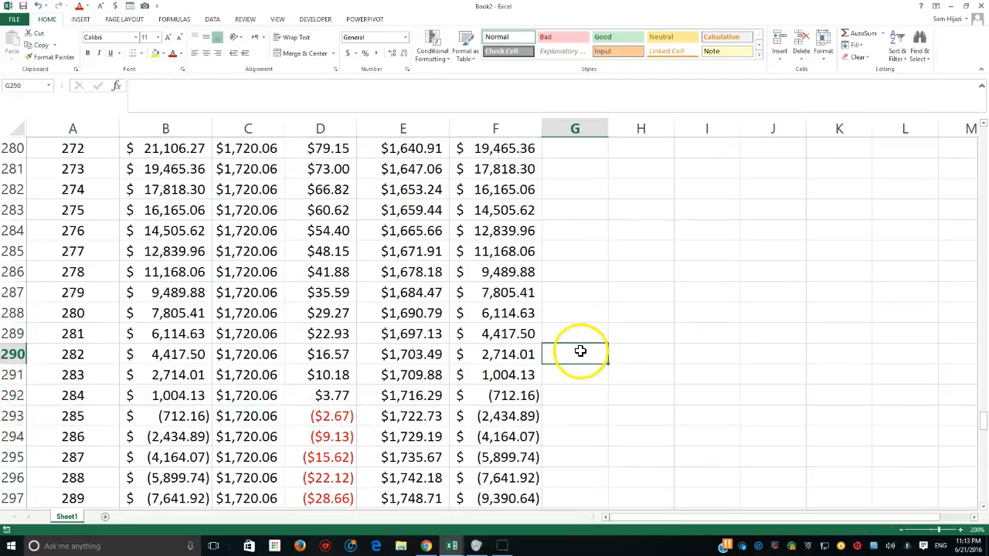
type("=292/12")
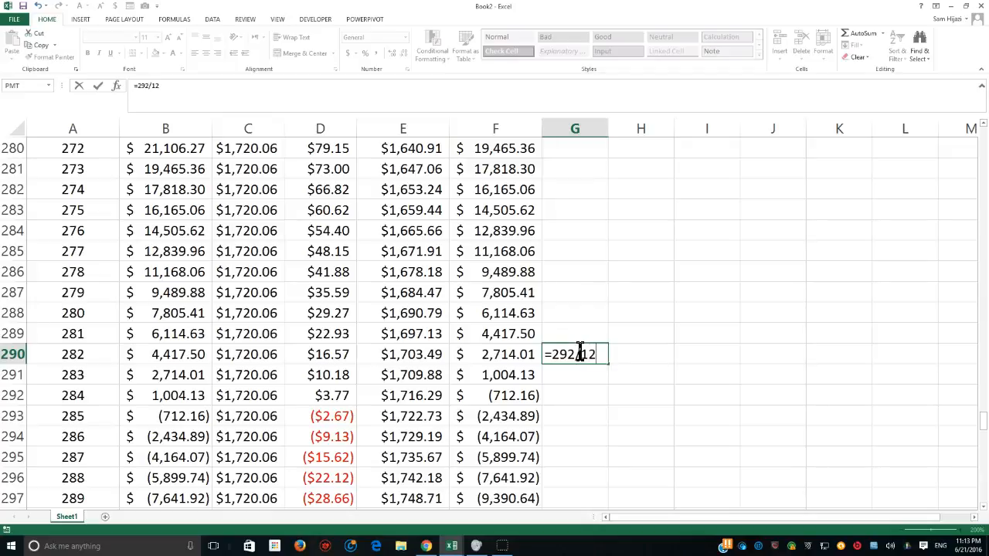
key("Return")
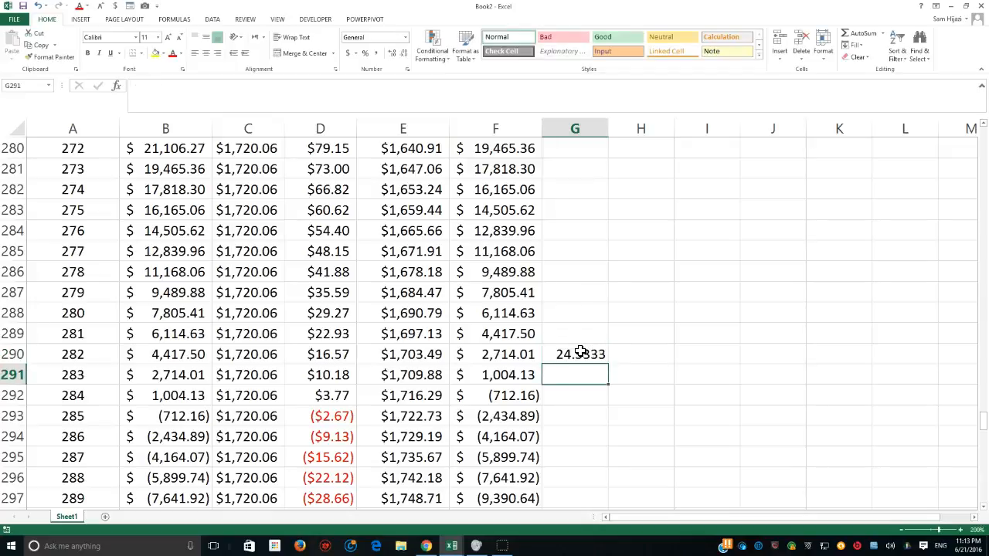
left_click(580, 353)
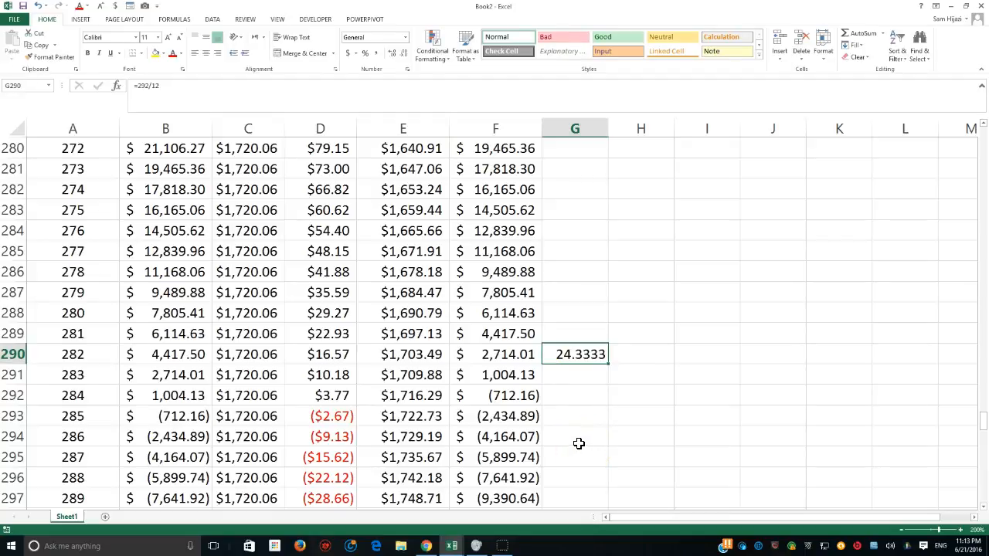
Step: Raise the extra amount in the first month's payment in C9 to 500 with =$E$6+500 and fill the formula down the payment column
scroll(574, 437, "up", 20)
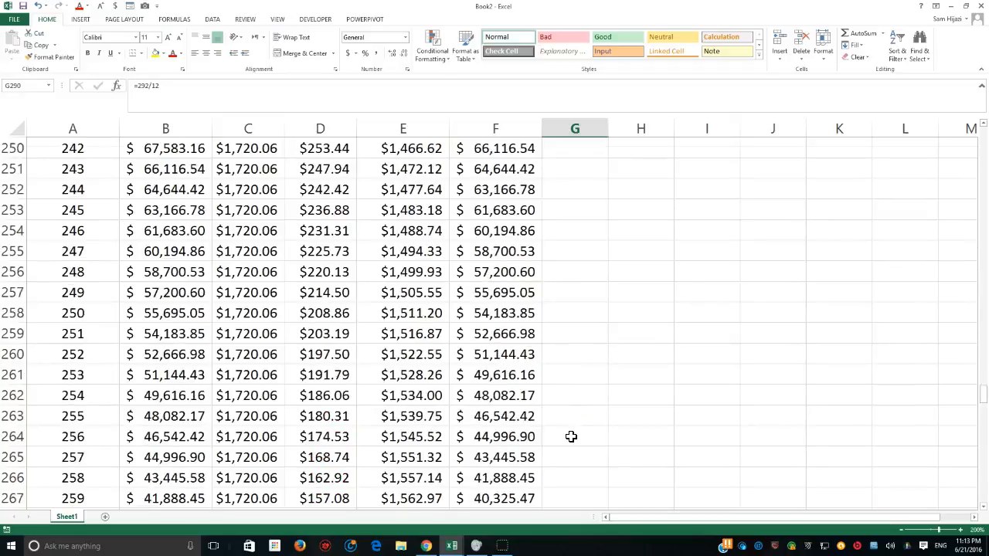
scroll(207, 189, "up", 20)
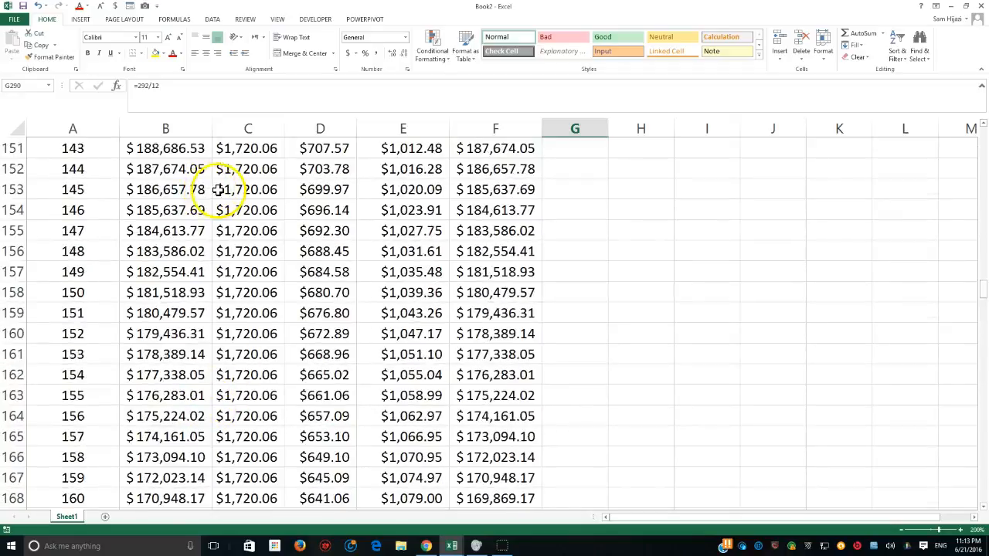
scroll(263, 149, "up", 16)
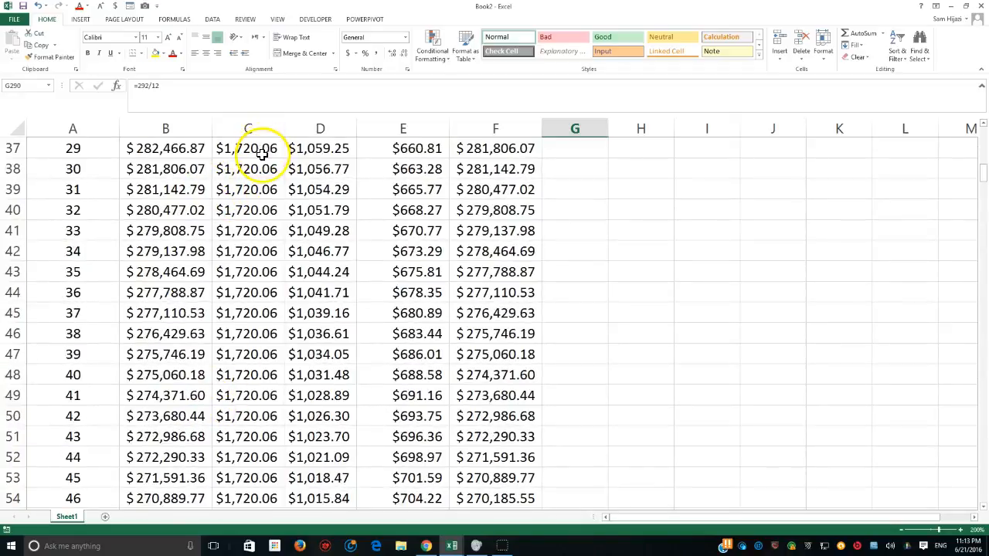
scroll(257, 172, "up", 2)
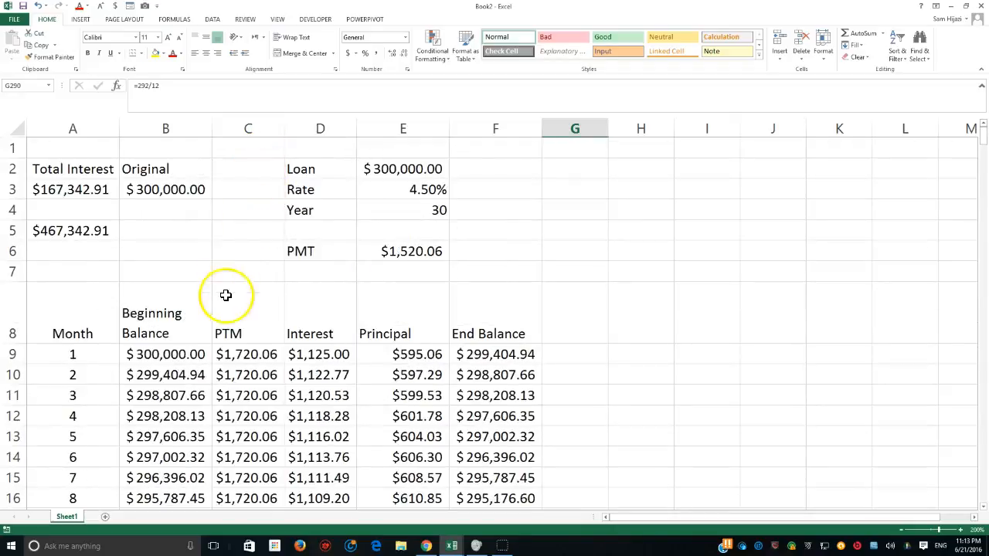
double_click(252, 356)
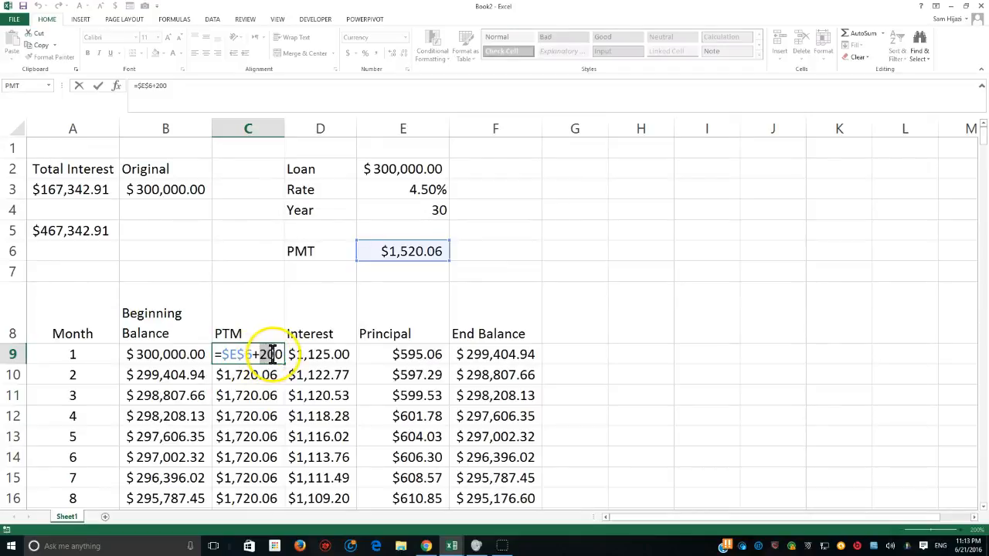
double_click(267, 354)
type("500")
key("Return")
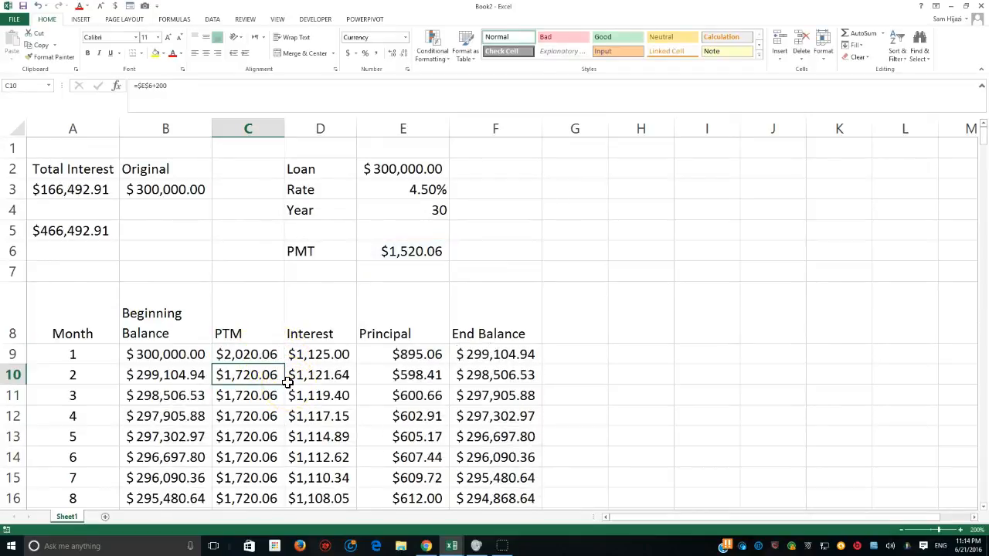
left_click(267, 354)
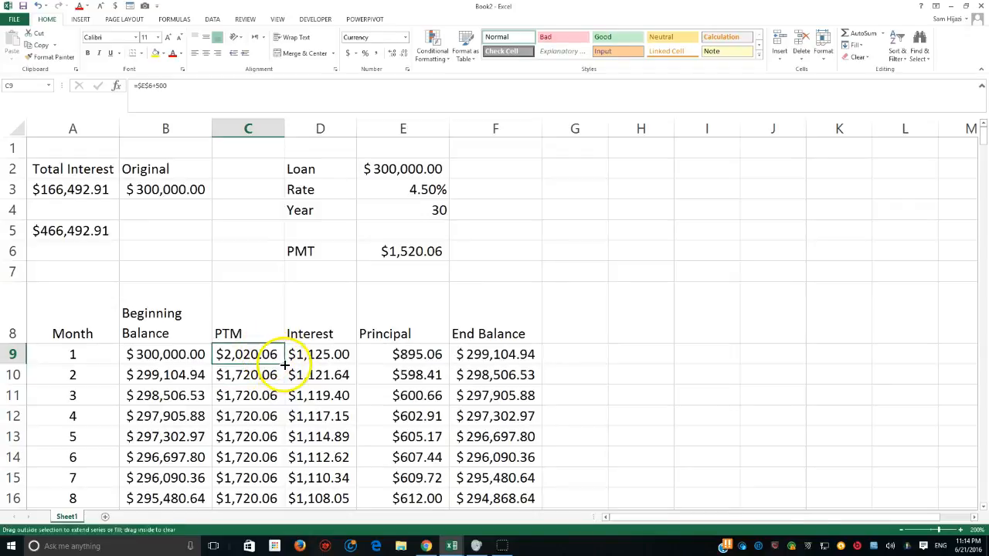
double_click(284, 364)
Step: Locate the row where the loan is paid off in the schedule and calculate the payoff time in years in G6 with =226/12
scroll(266, 395, "down", 8)
scroll(267, 396, "down", 20)
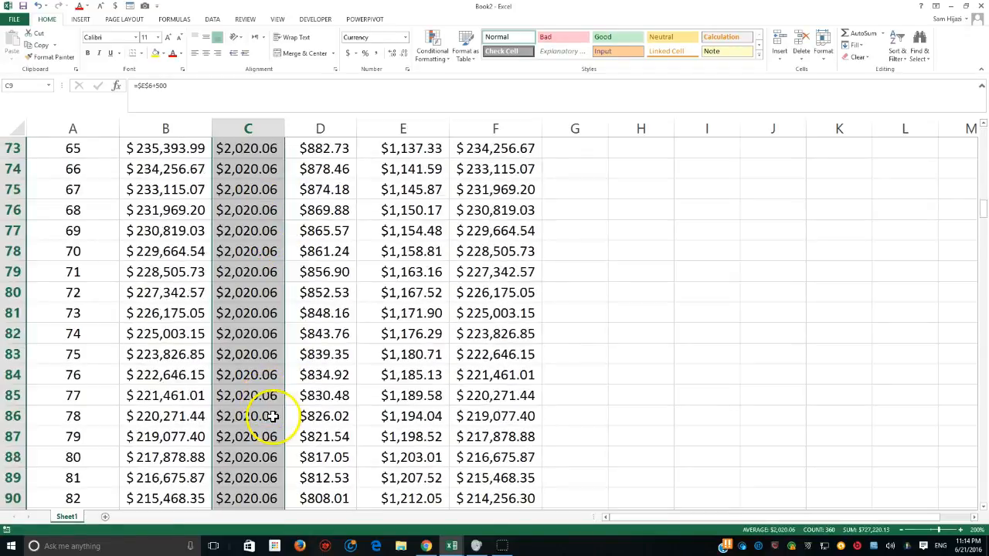
scroll(269, 418, "down", 20)
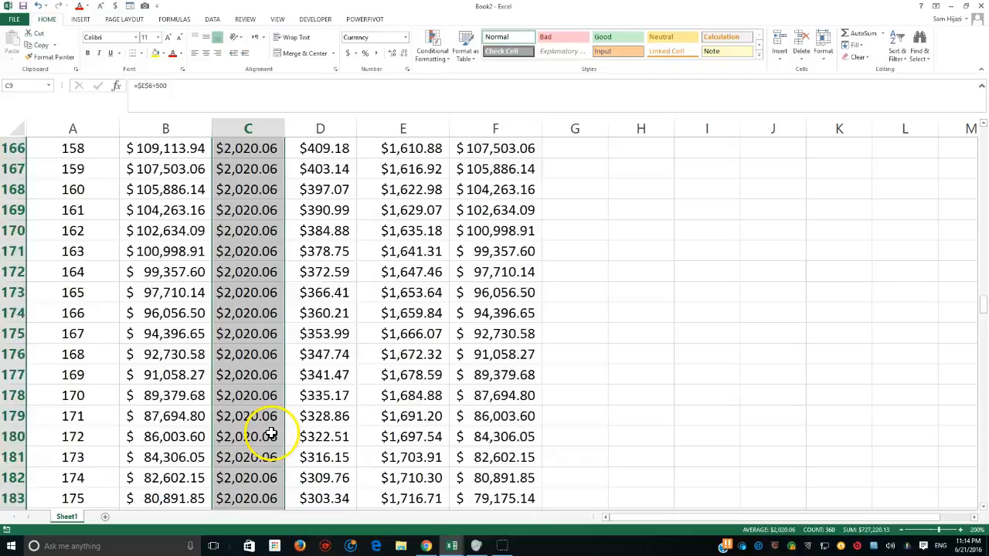
scroll(275, 417, "up", 5)
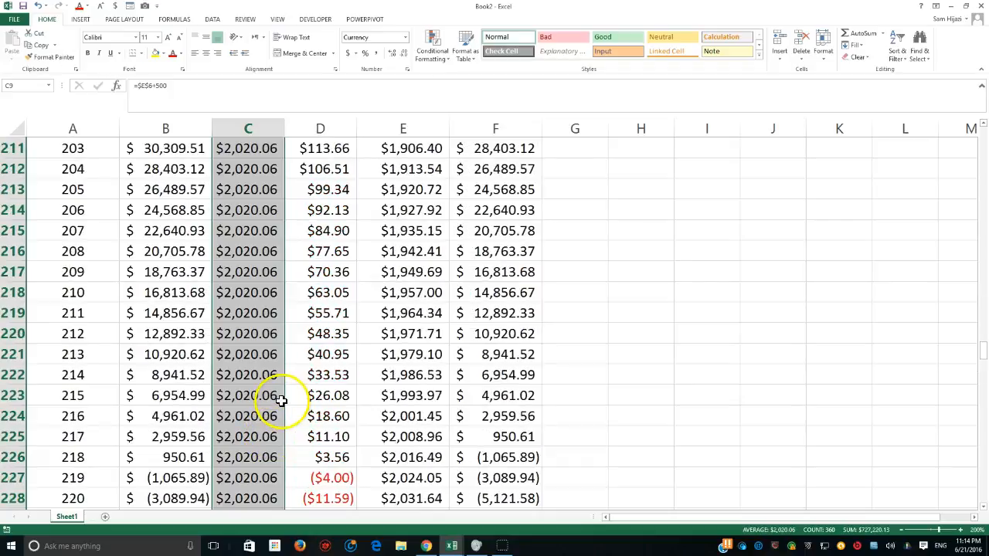
left_click(344, 478)
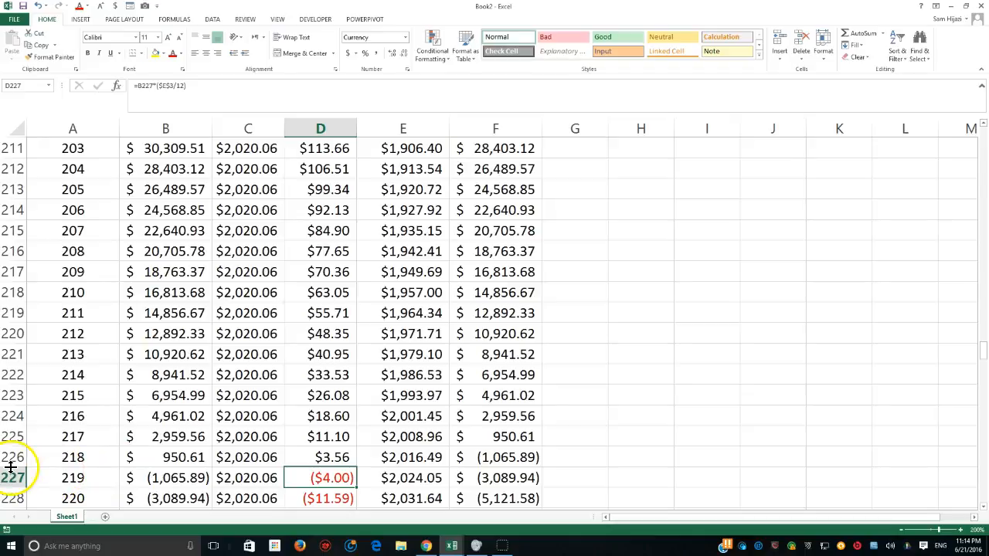
scroll(574, 317, "up", 20)
scroll(573, 311, "up", 20)
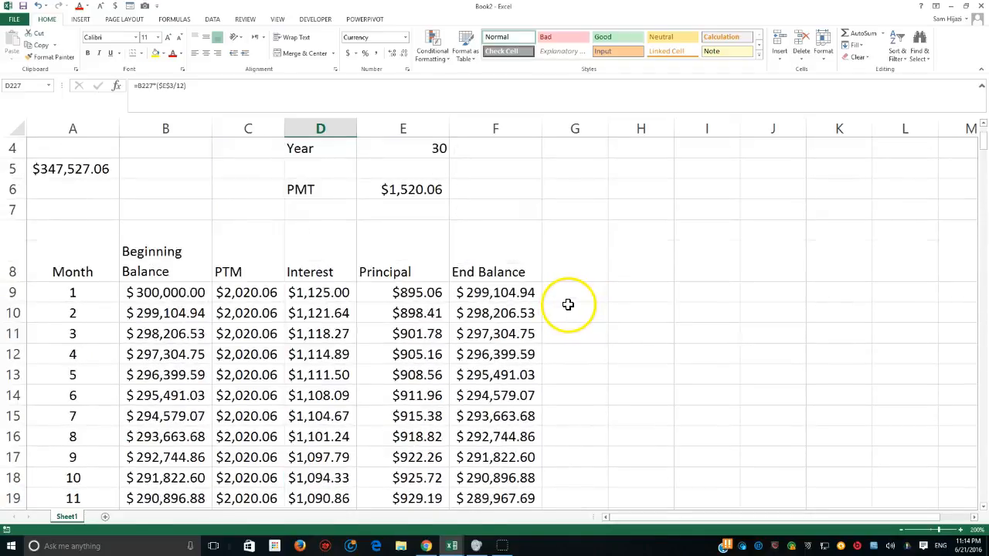
scroll(568, 304, "up", 1)
left_click(588, 249)
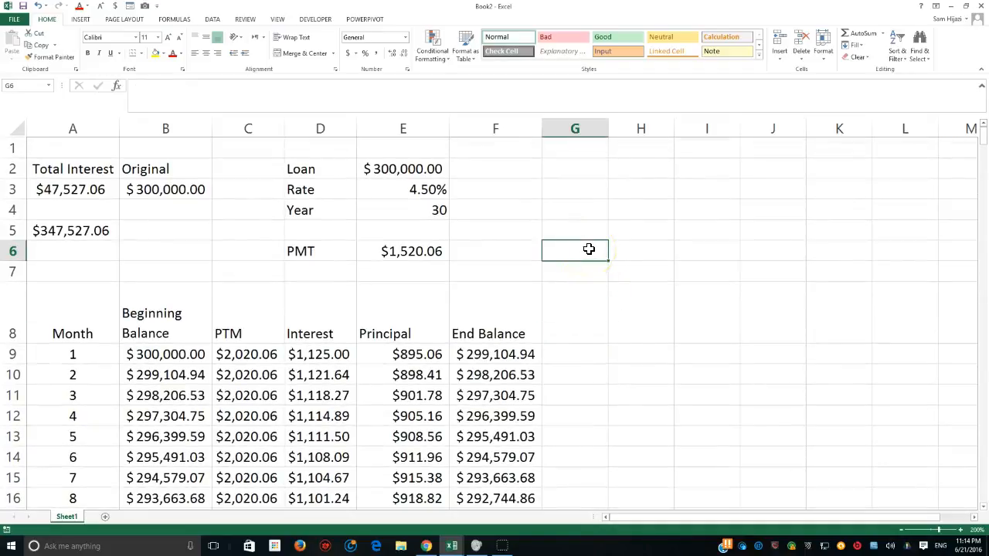
type("=")
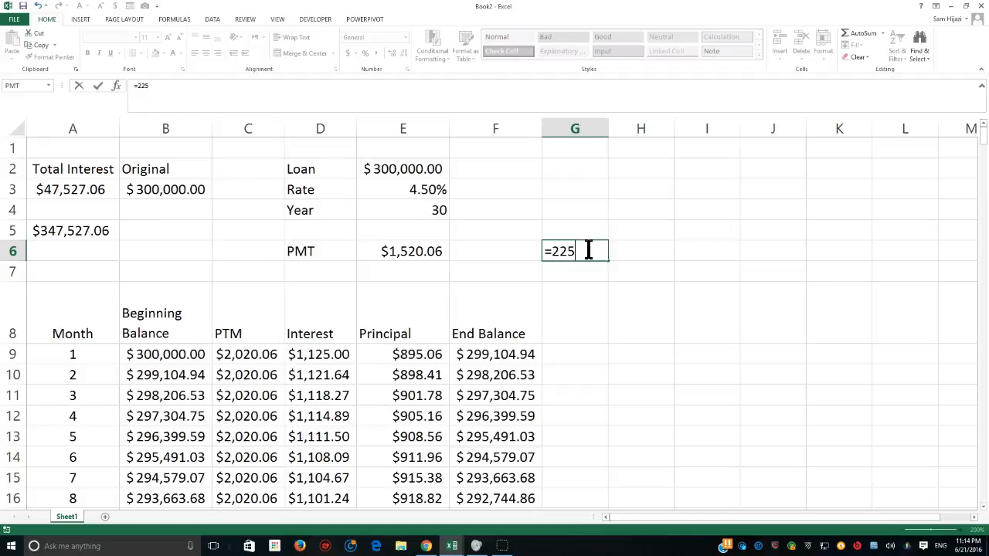
type("226/12")
key("Return")
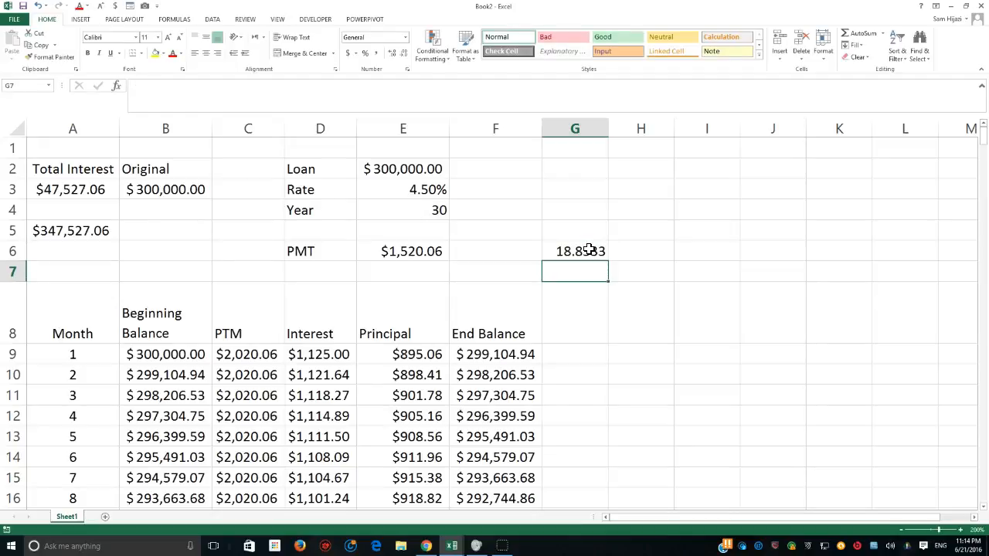